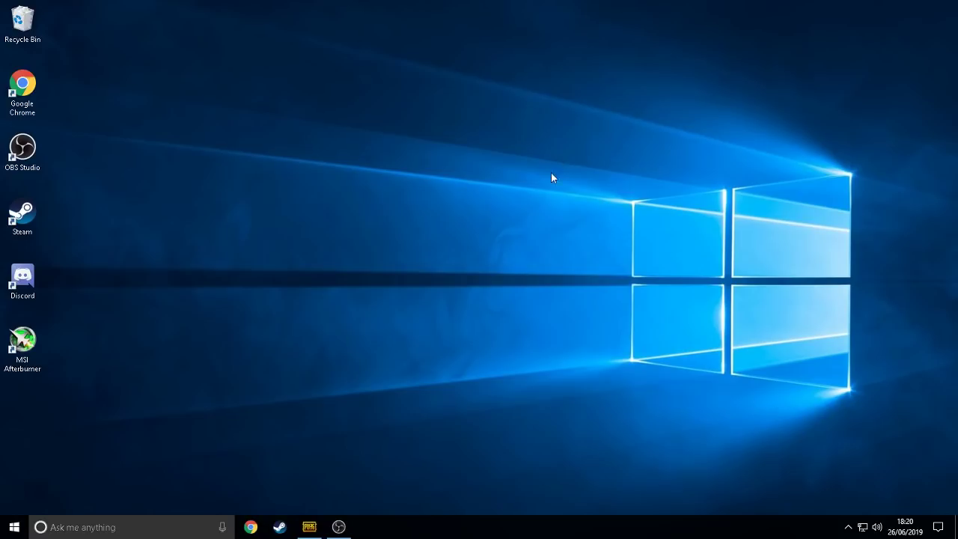
Step: Make the Game Capture source visible in OBS Studio and switch to the running PUBG game
left_click(338, 527)
left_click(371, 384)
left_click(336, 528)
left_click(309, 527)
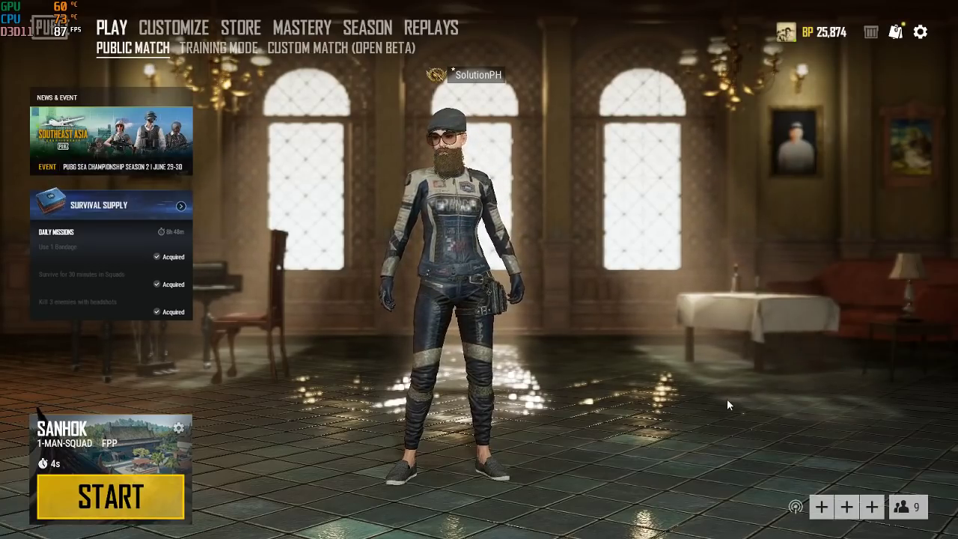
Step: Review the game's graphics settings, from the per-map brightness values to the advanced quality options, without changing them
key("Escape")
left_click(105, 266)
scroll(485, 314, "down", 3)
scroll(477, 303, "up", 4)
scroll(448, 225, "down", 5)
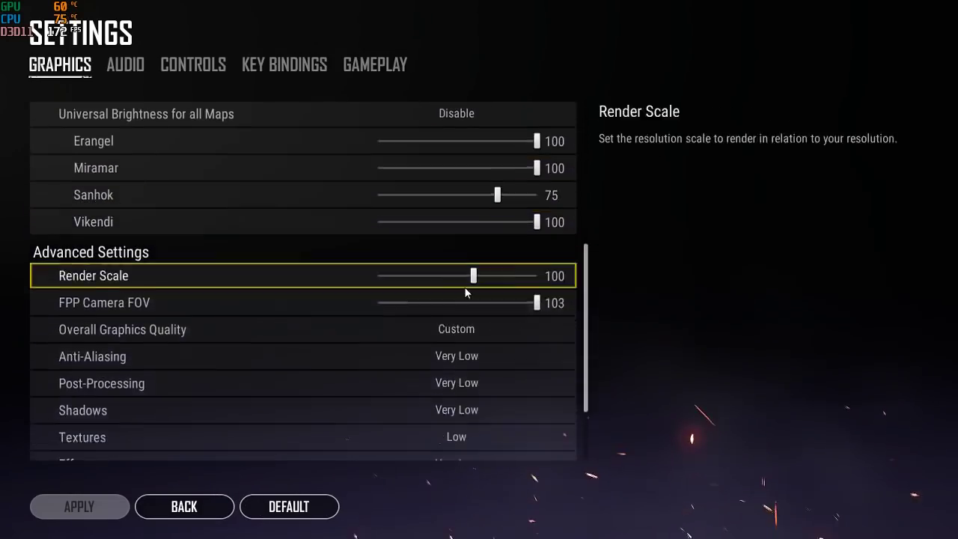
scroll(482, 313, "up", 3)
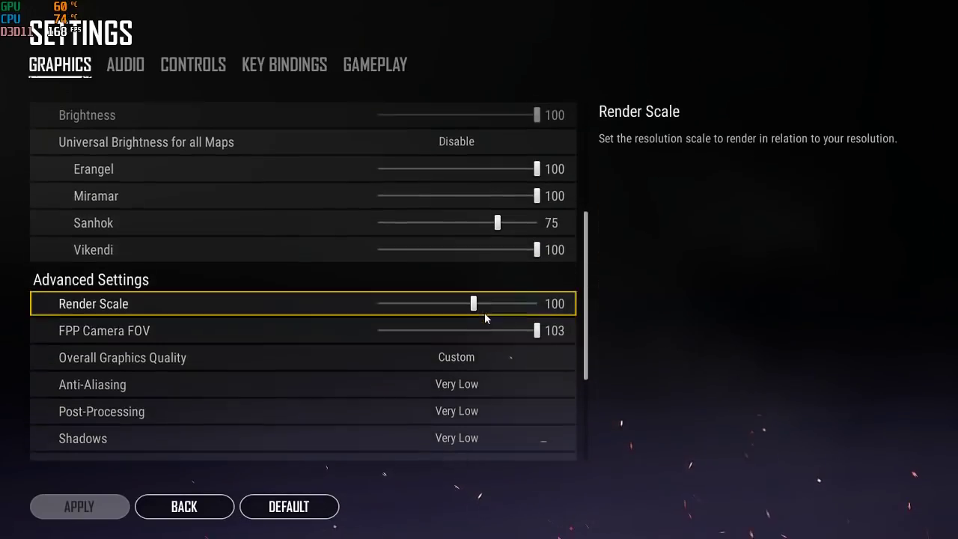
scroll(488, 330, "down", 3)
left_click(184, 507)
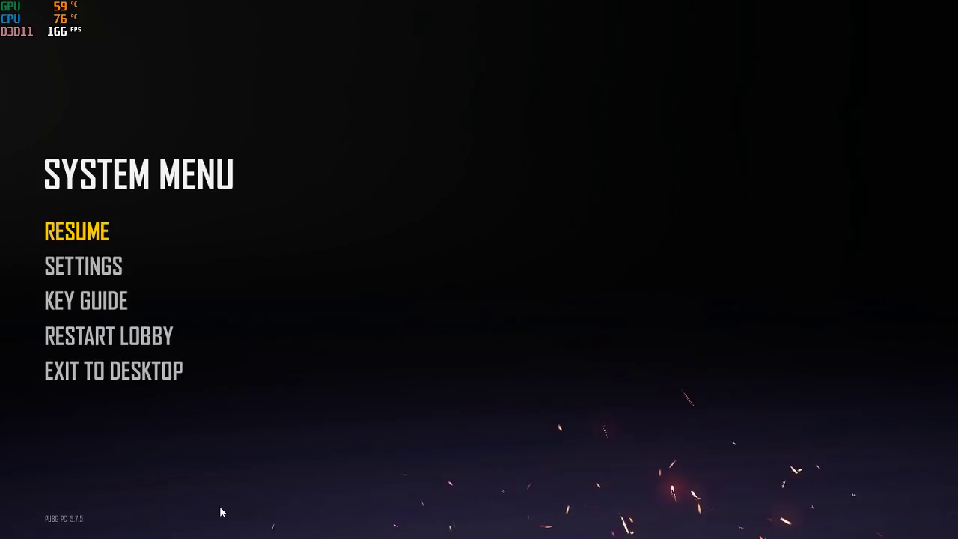
Step: Resume the lobby, enter Training Mode and switch the character to first-person view
left_click(82, 230)
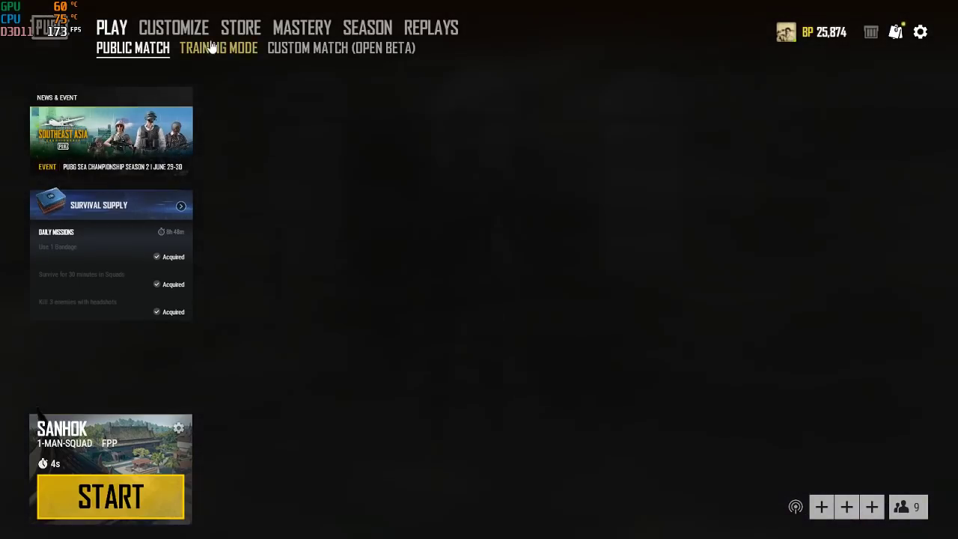
left_click(204, 47)
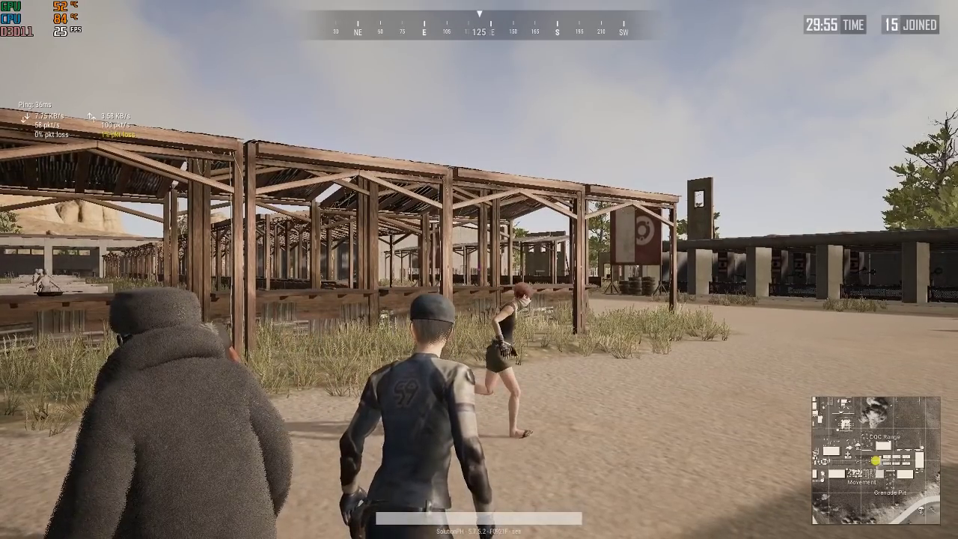
key("v")
Step: Run with empty hands along the dirt road past the wooden sheds and enter the concrete warehouse
key("w")
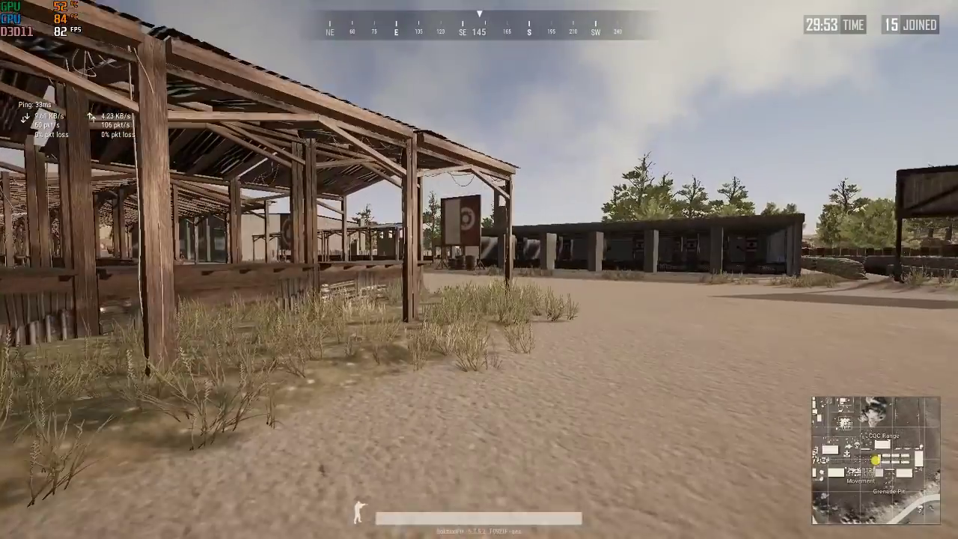
key("w")
key("1")
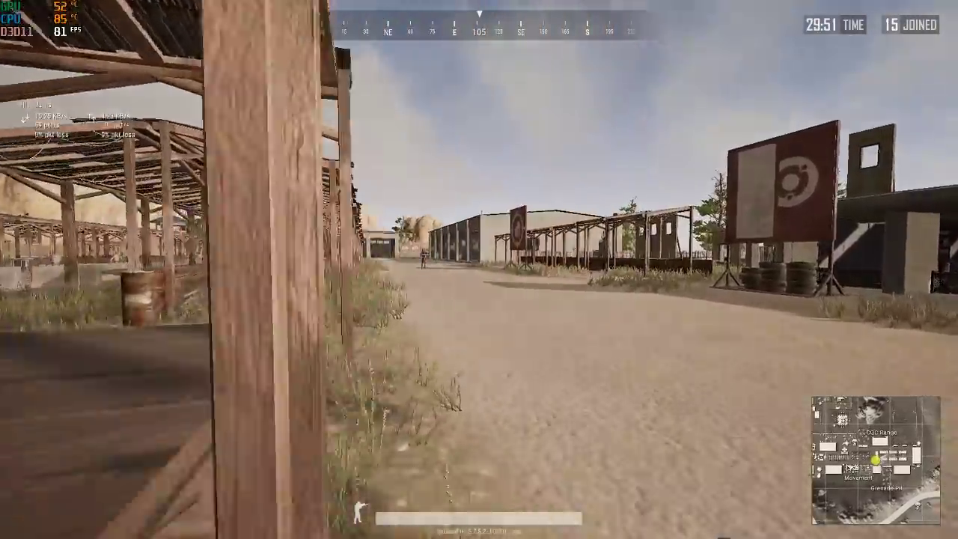
key("w")
key("x")
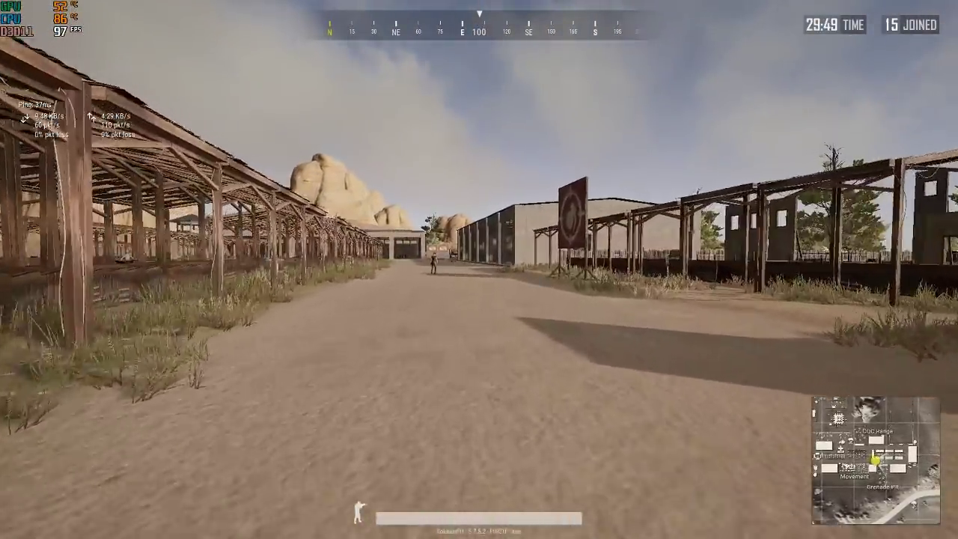
key("w")
key("d")
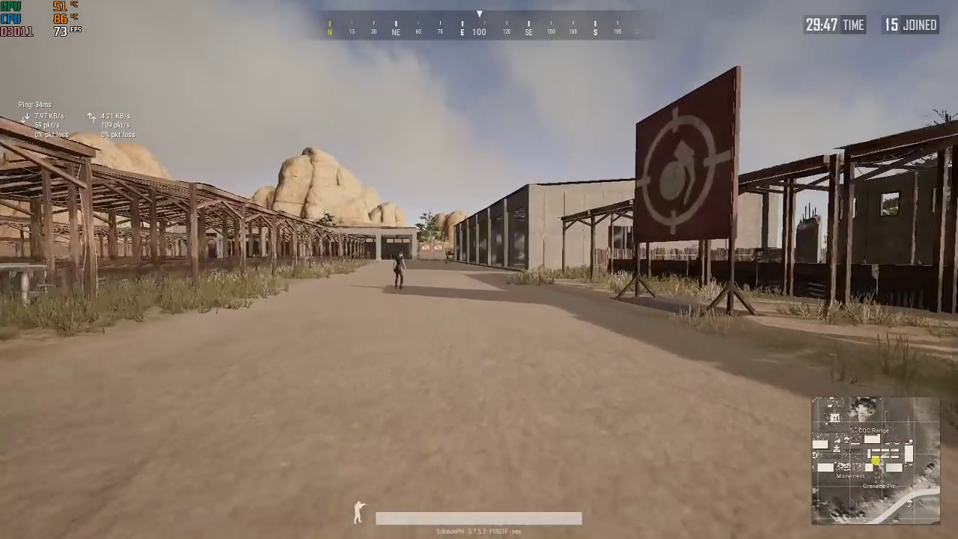
key("w")
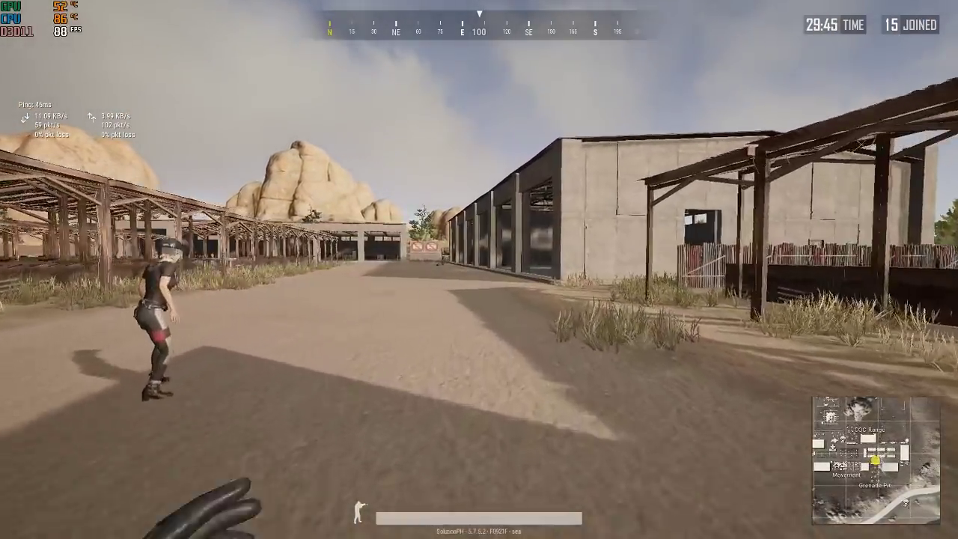
key("w")
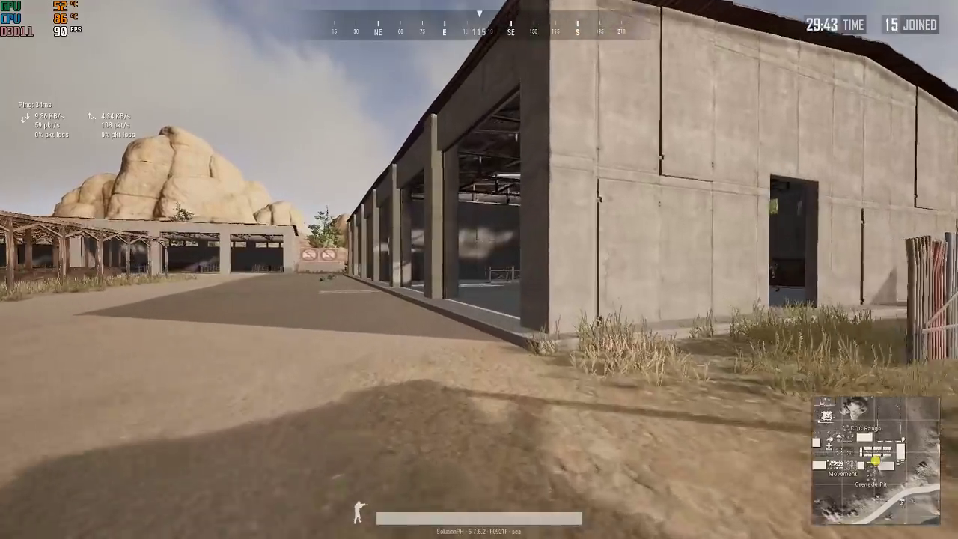
key("w")
key("space")
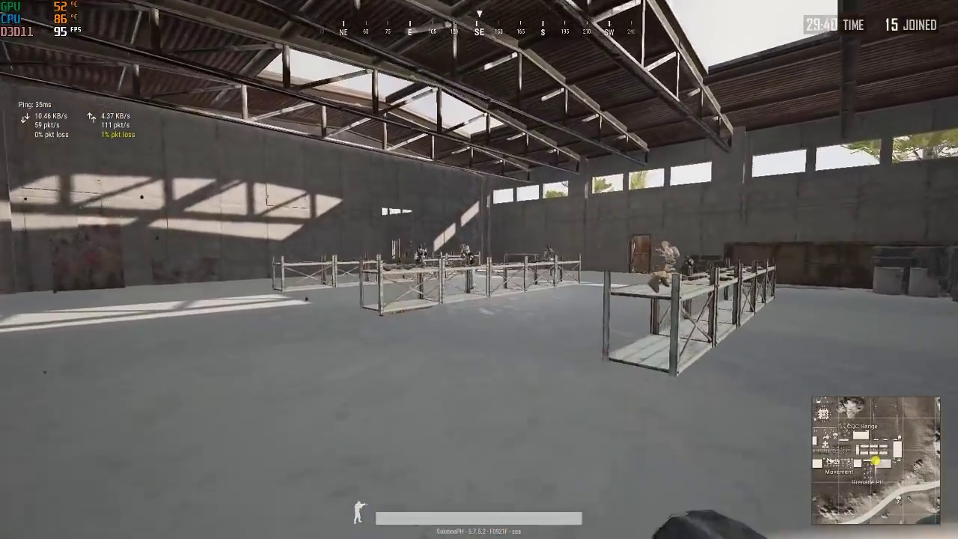
Step: Equip the M416 from the weapon tables in the warehouse and run to the ammunition table
key("w")
key("space")
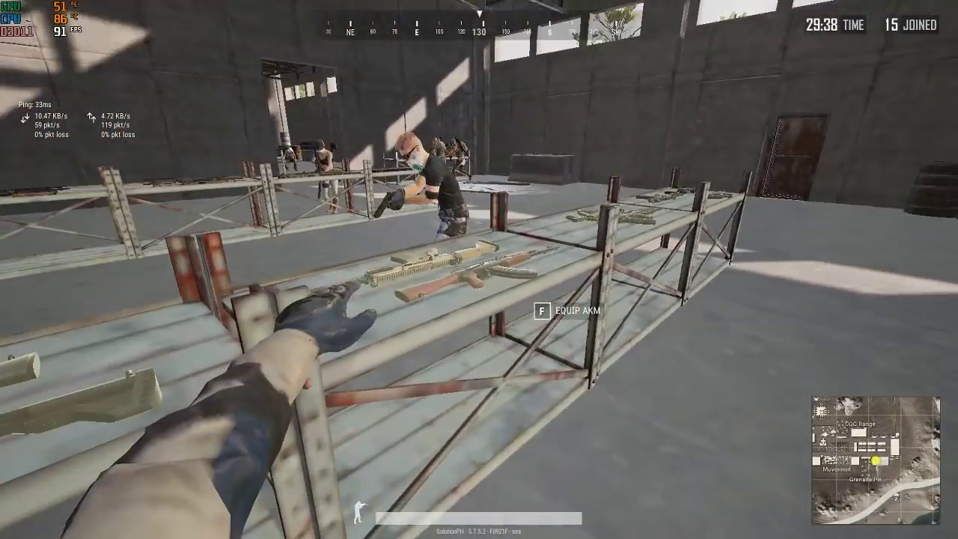
key("w")
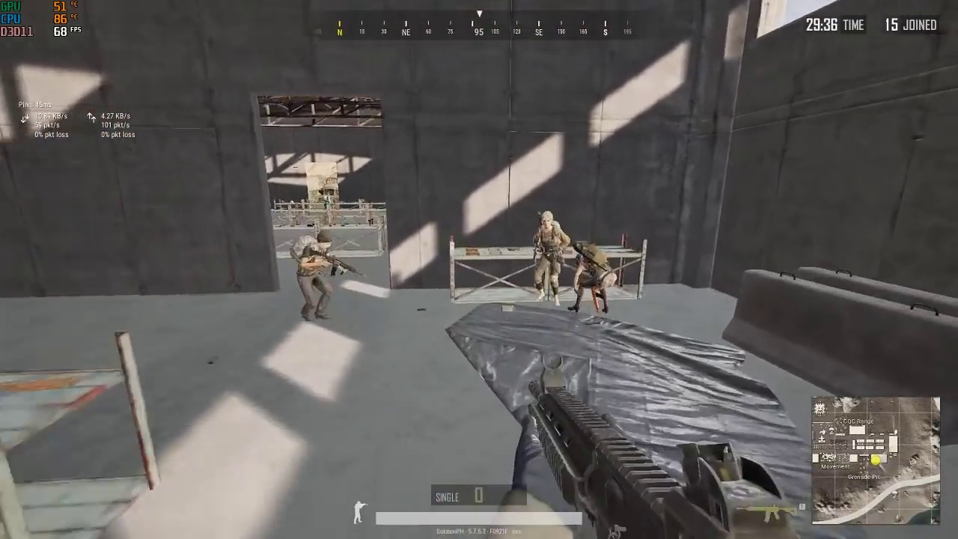
key("w")
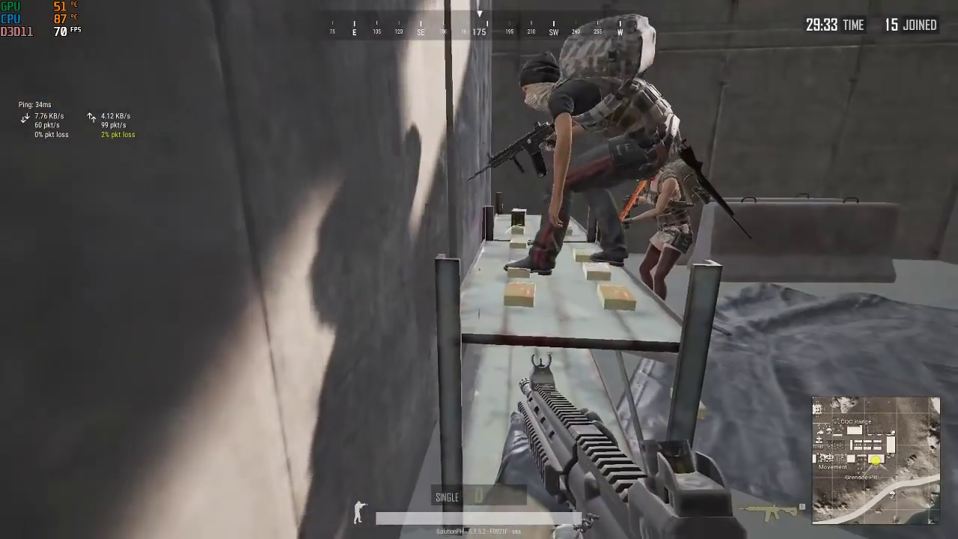
Step: Check the inventory for suitable rifle ammunition among the items lying on the warehouse table
key("Tab")
right_click(59, 84)
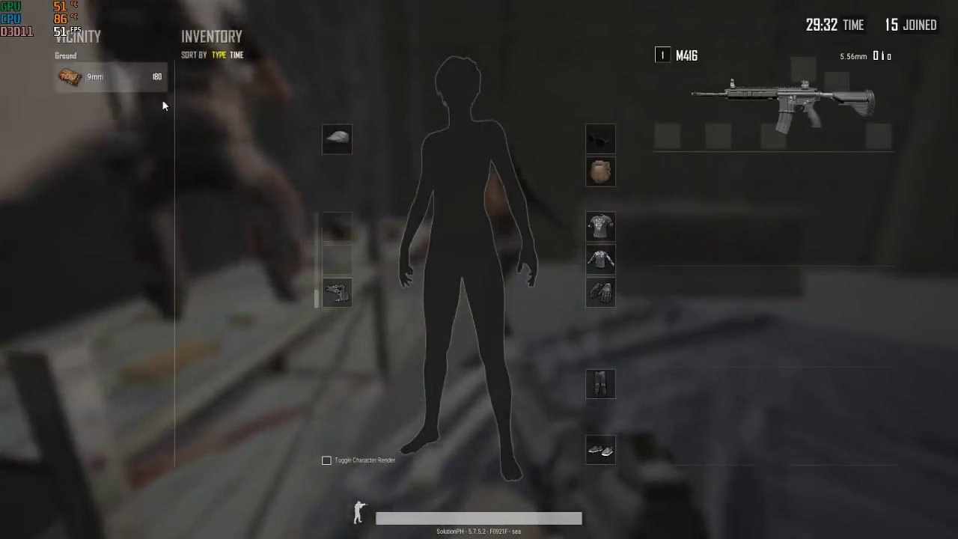
key("Tab")
key("Tab")
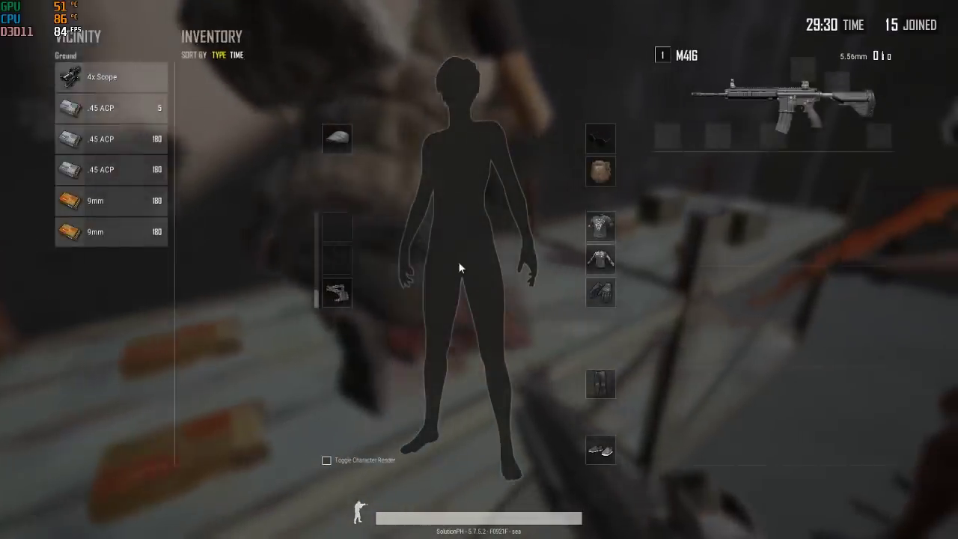
key("Tab")
key("w")
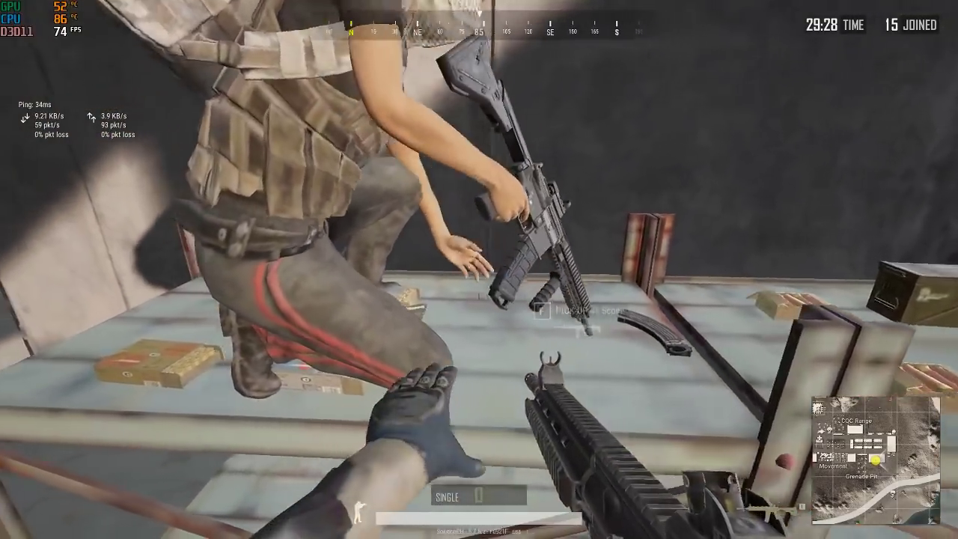
Step: Set the M416 to full-auto and run outside to the ammunition table in the neighbouring warehouse
key("b")
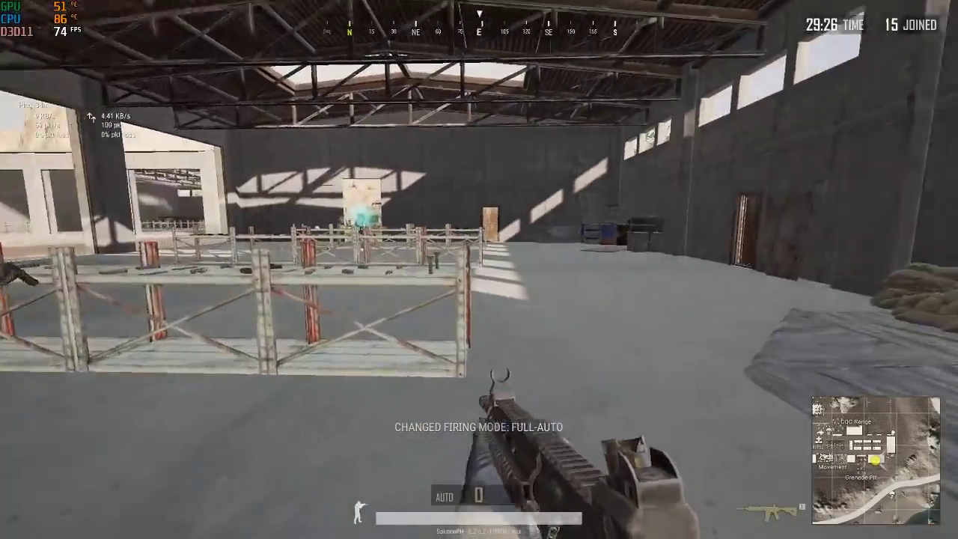
key("w")
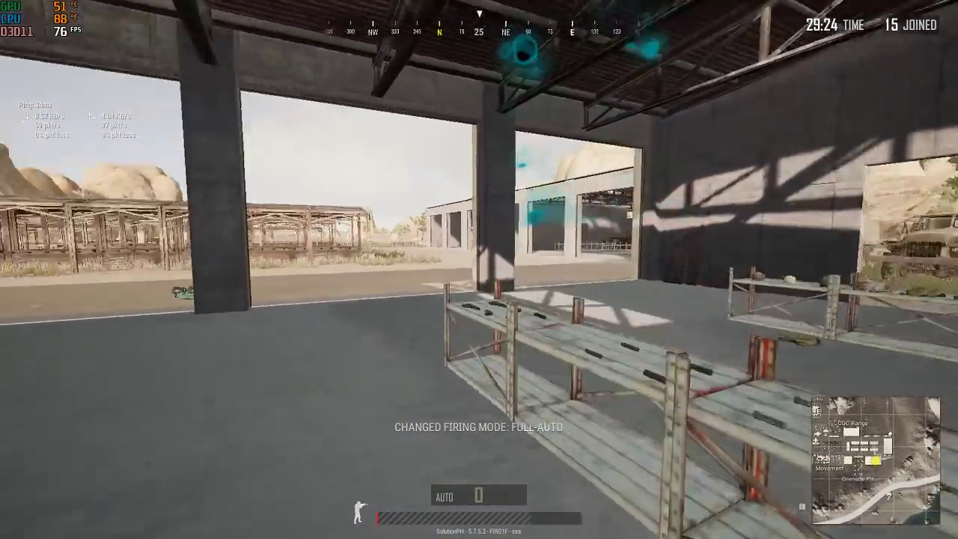
key("w")
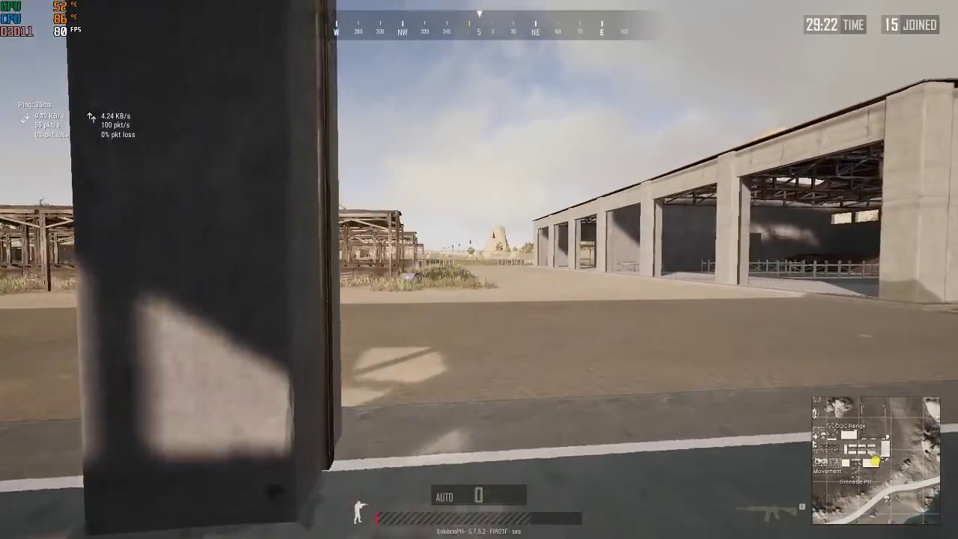
key("w")
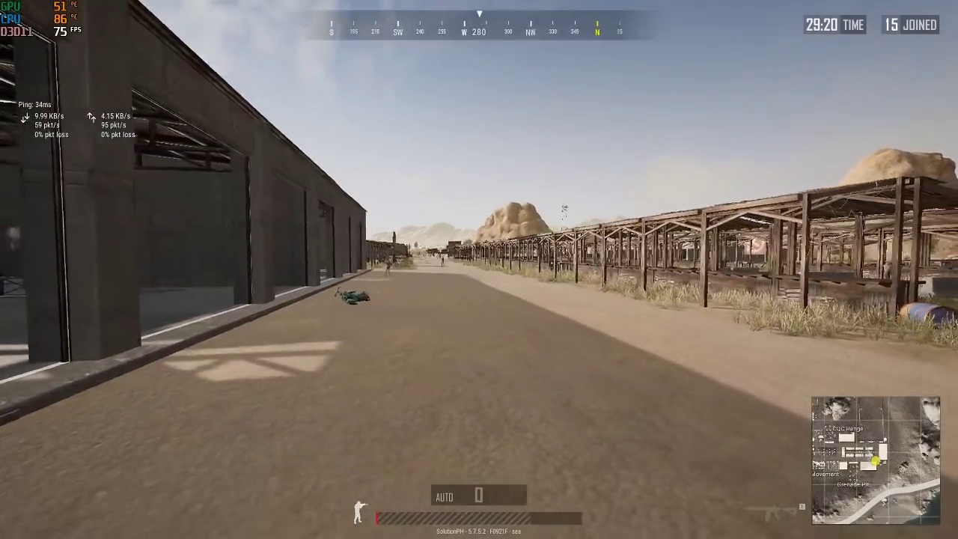
key("w")
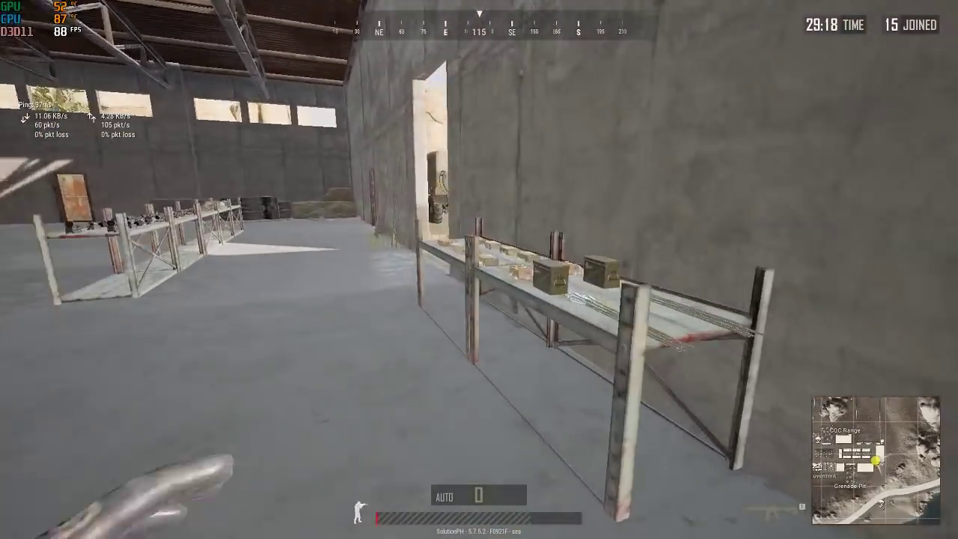
Step: Pick up 5.56mm ammunition from the table and reload the M416 while heading back outside
key("f")
key("b")
key("w")
key("r")
key("w")
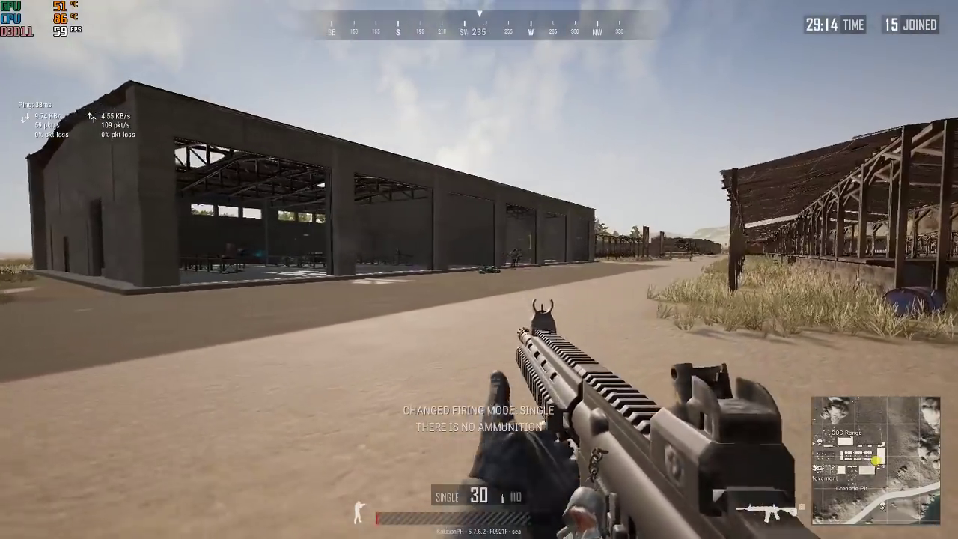
Step: Aim down the M416's sights, fire a magazine in full-auto along the warehouse and reload
key("b")
right_click(479, 269)
left_click(479, 270)
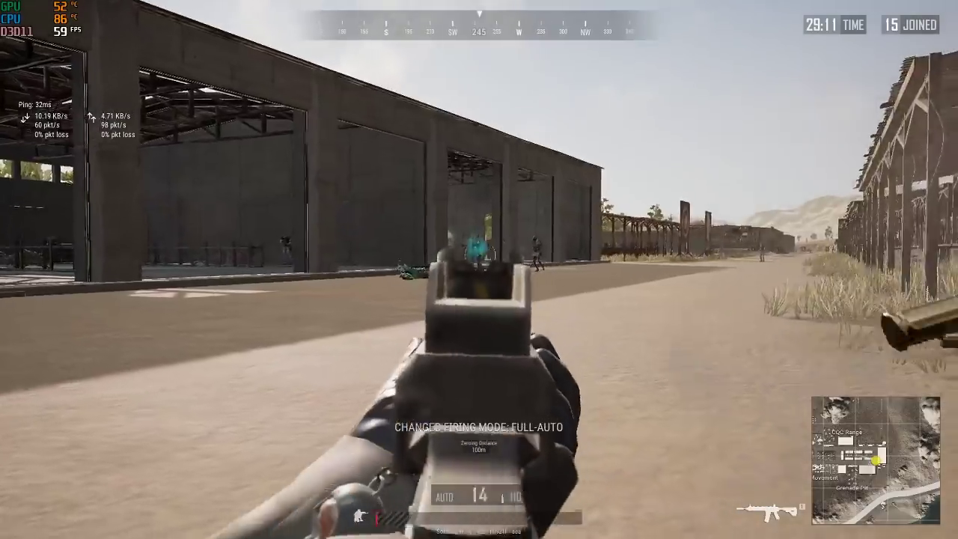
left_click(479, 270)
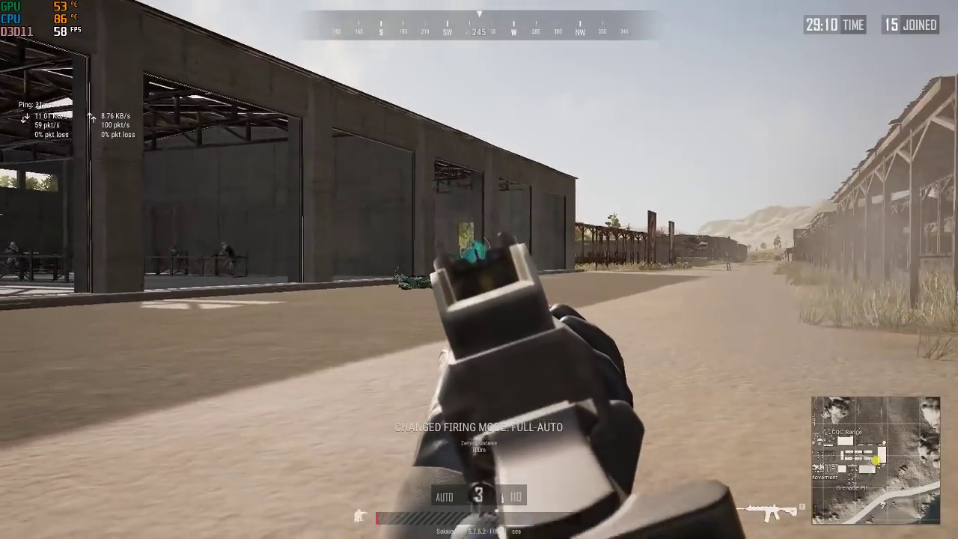
right_click(479, 270)
key("r")
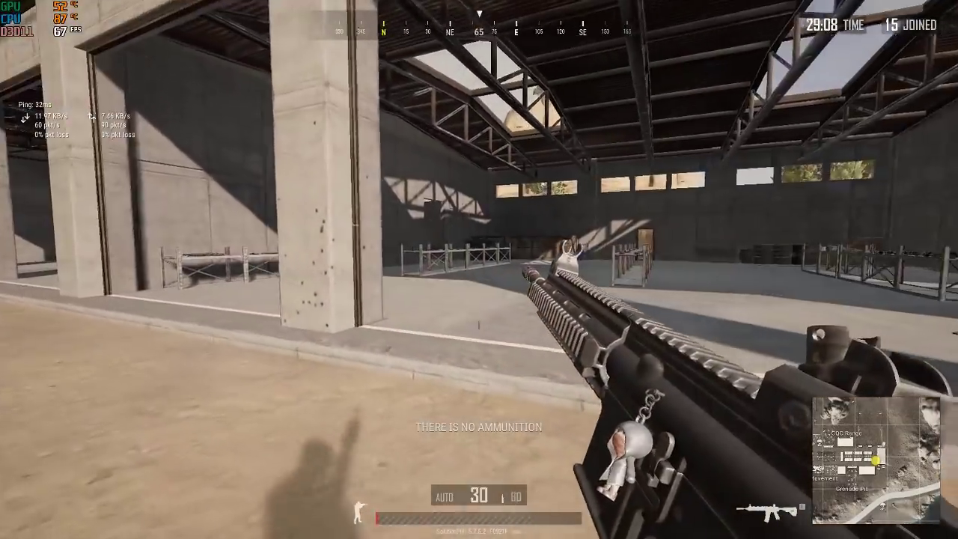
Step: Run around the open ground outside the warehouse while looking over the surrounding training area
key("w")
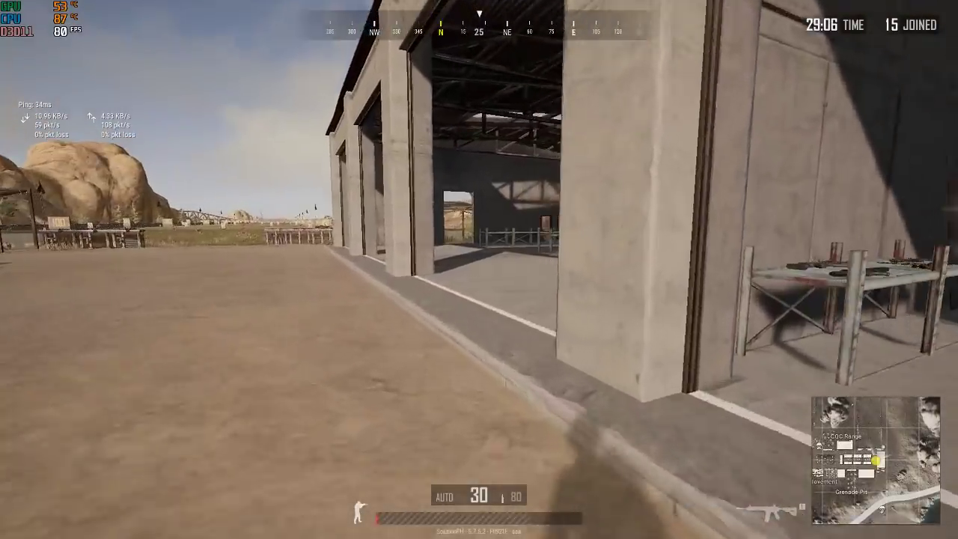
key("w")
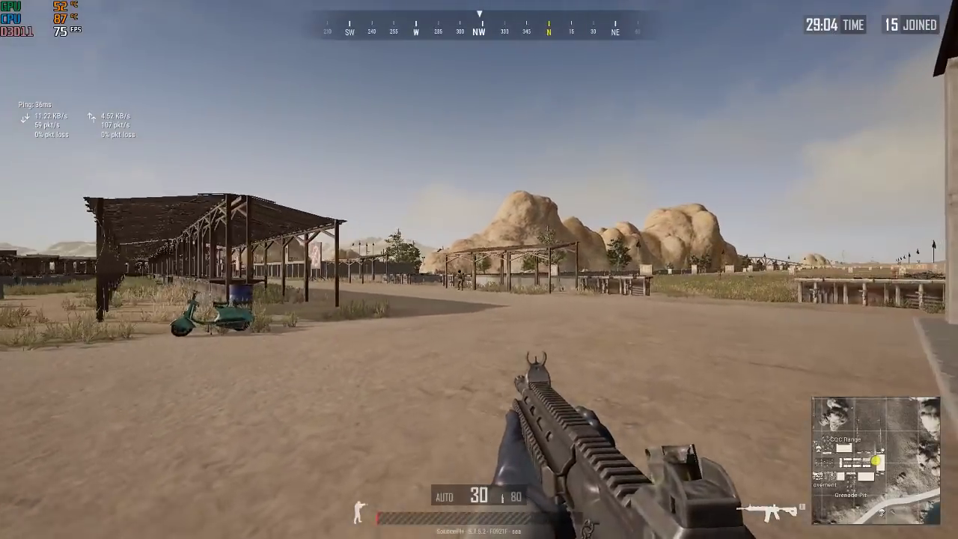
key("w")
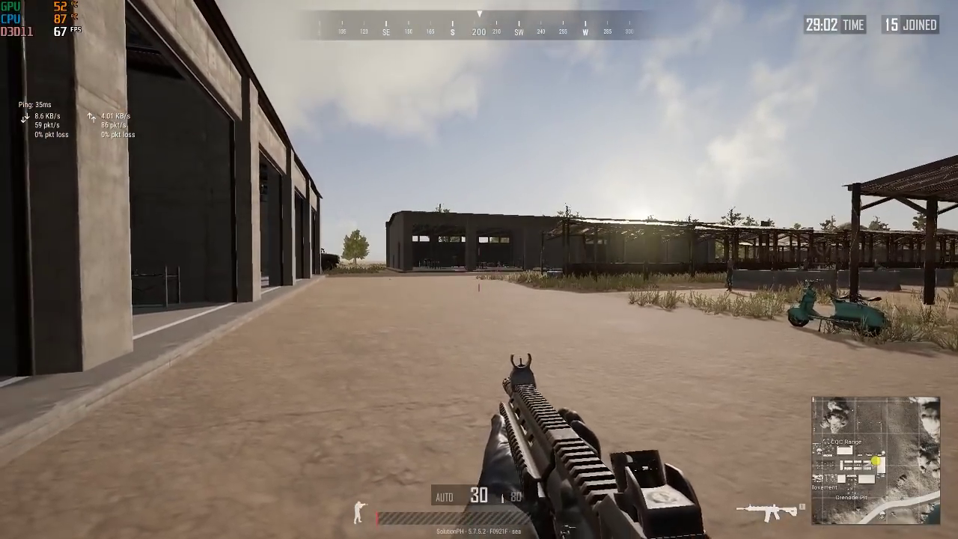
Step: Exit the game to the desktop from the training match
key("Escape")
left_click(152, 375)
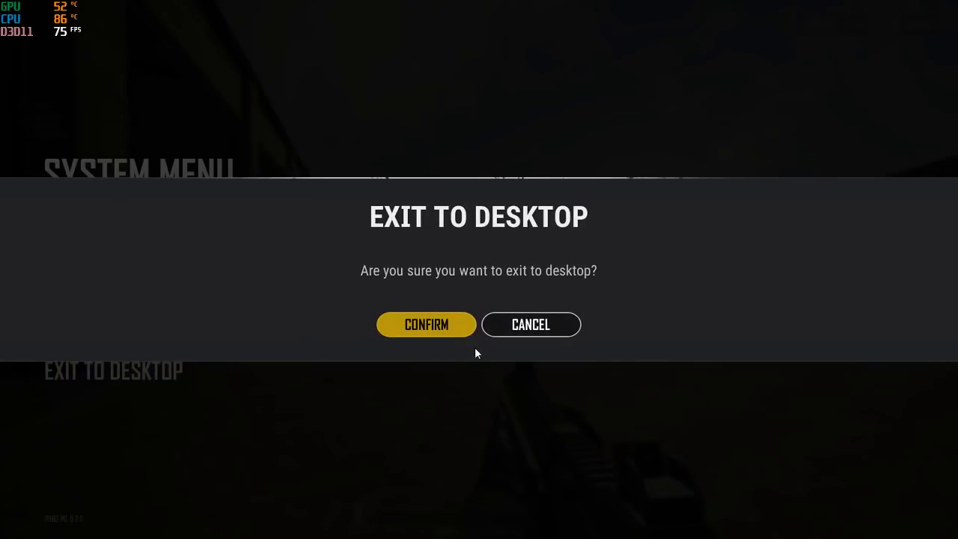
left_click(441, 325)
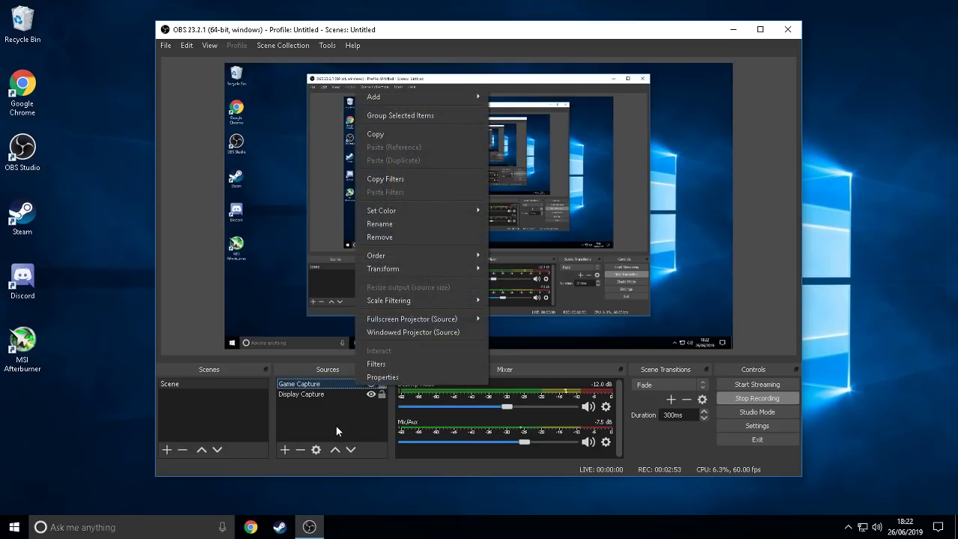
Step: Dismiss the context menu of the Game Capture source and hide the OBS Studio window in the system tray
left_click(336, 426)
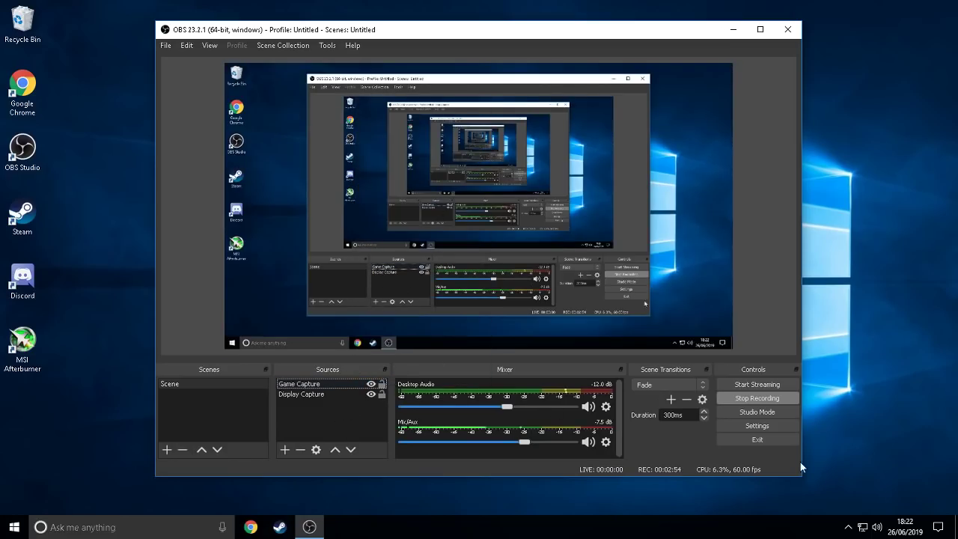
left_click(848, 527)
left_click(849, 479)
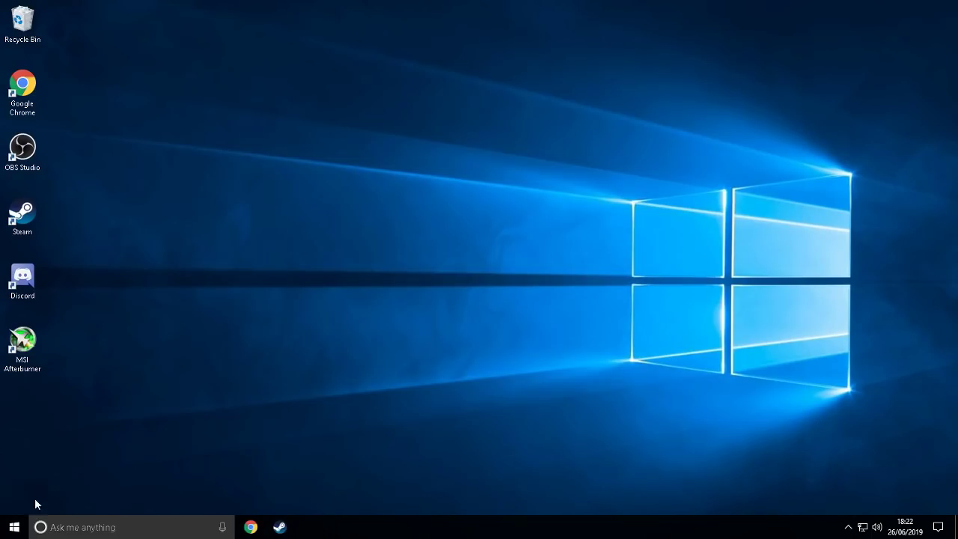
Step: Open a File Explorer window at This PC
left_click(14, 527)
left_click(14, 527)
left_click(90, 527)
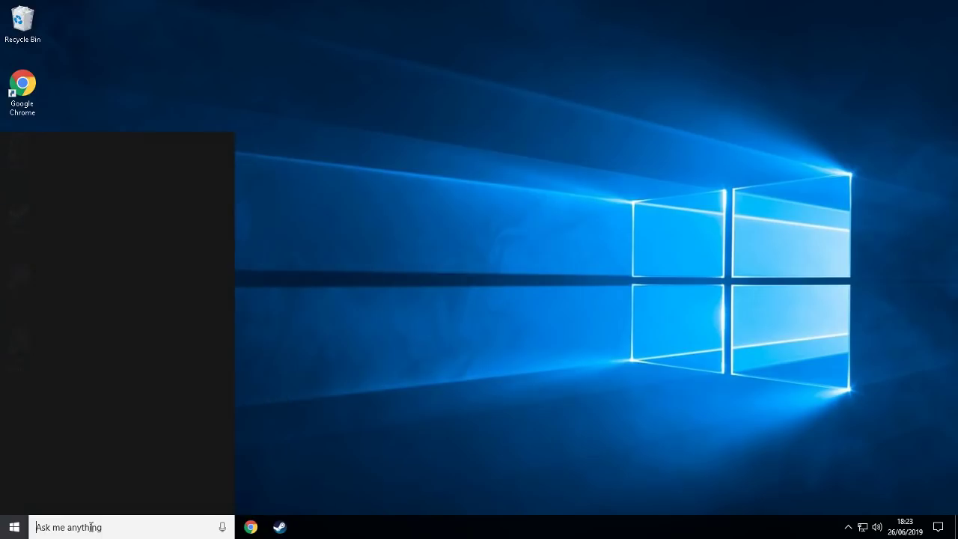
type("f")
key("Escape")
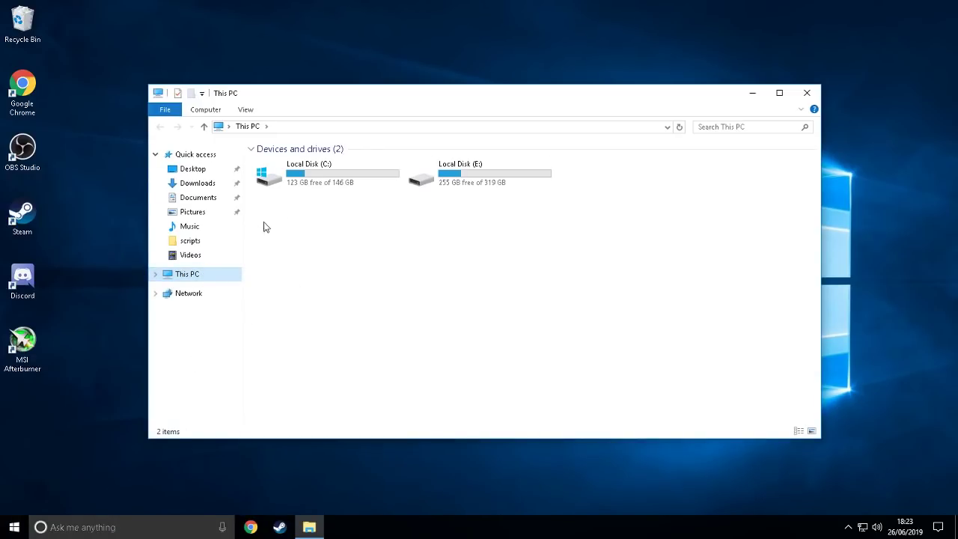
Step: Open the Optimizations folder inside the PUBG FPS Increase Pack By Panj Late 2018-2019 archive in Downloads
left_click(215, 185)
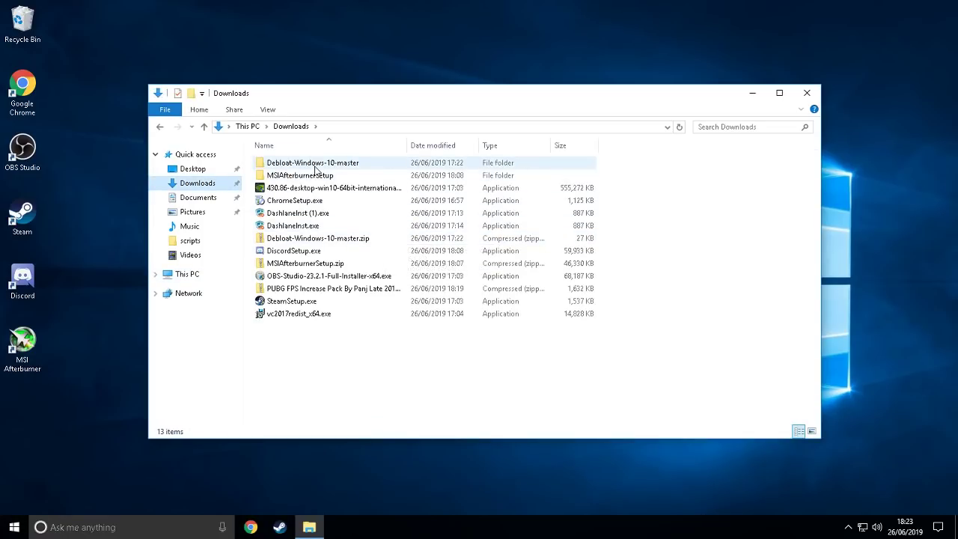
left_click(329, 292)
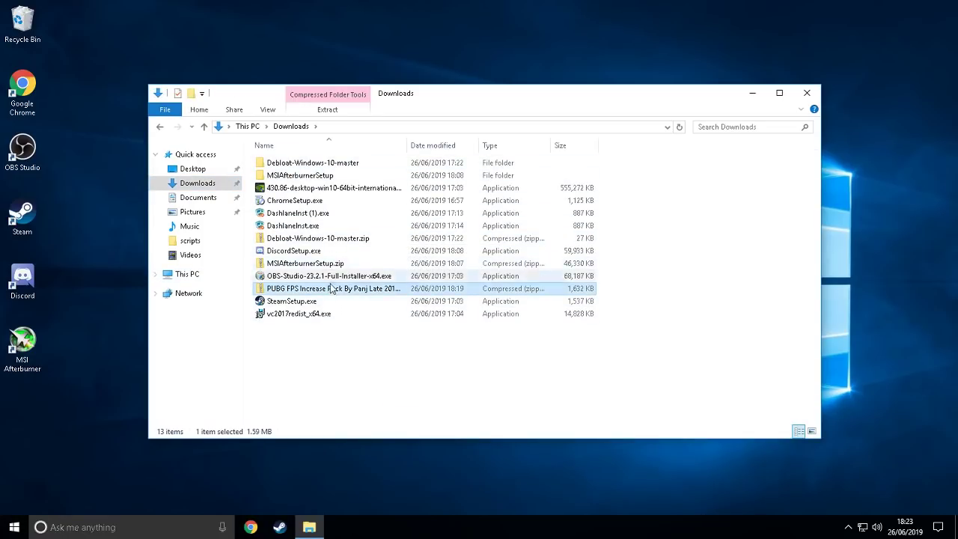
double_click(330, 291)
double_click(348, 165)
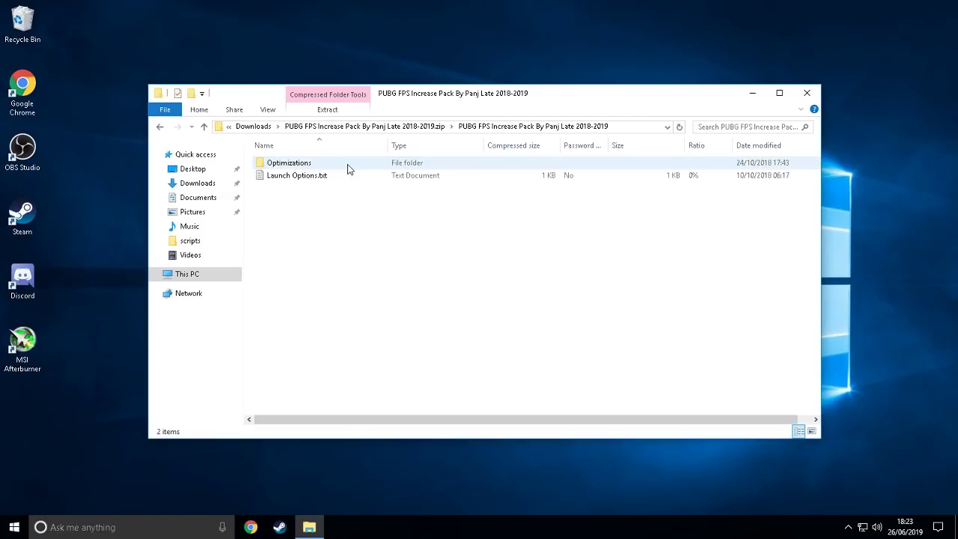
double_click(320, 166)
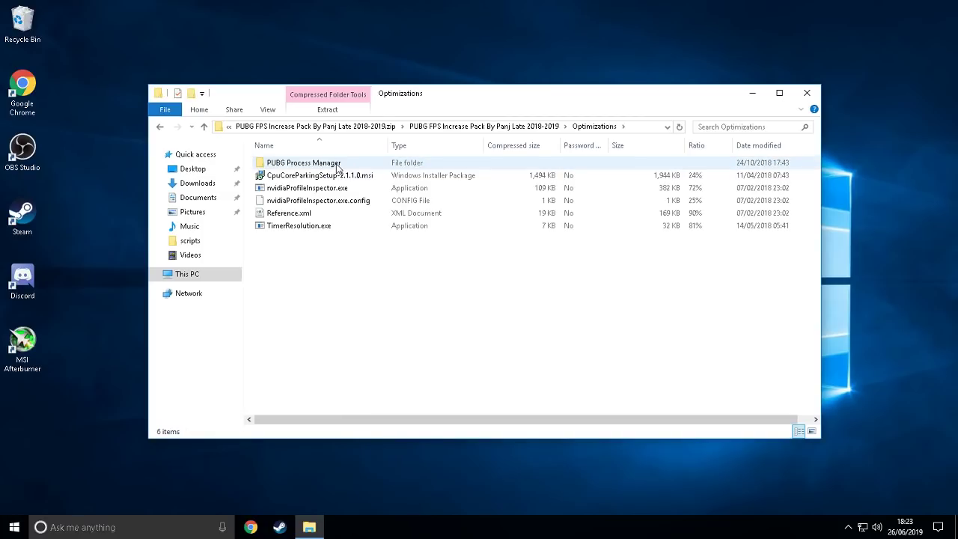
Step: Run PUBGHighPriority.reg from the PUBG Process Manager folder, answer its prompt and return to the Optimizations folder
double_click(349, 164)
left_click(349, 178)
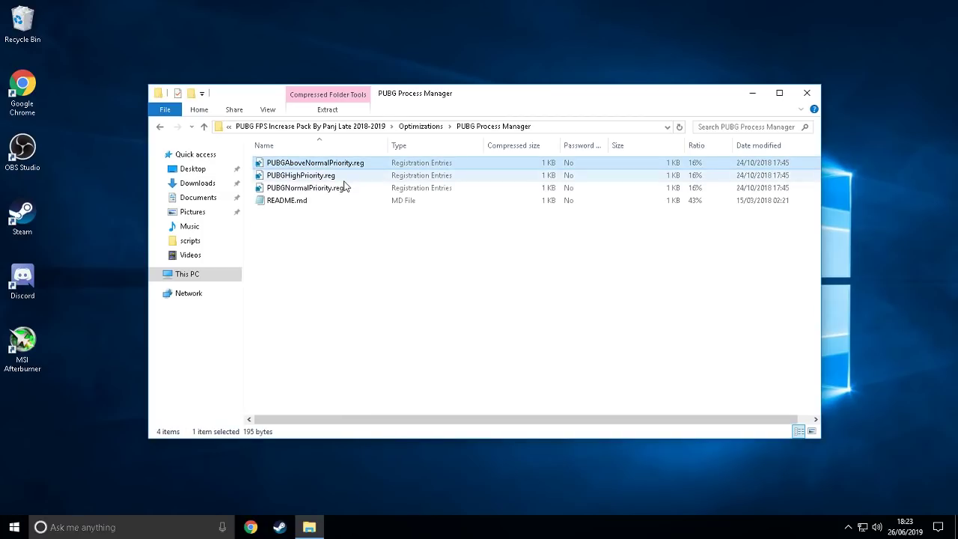
double_click(348, 180)
left_click(515, 274)
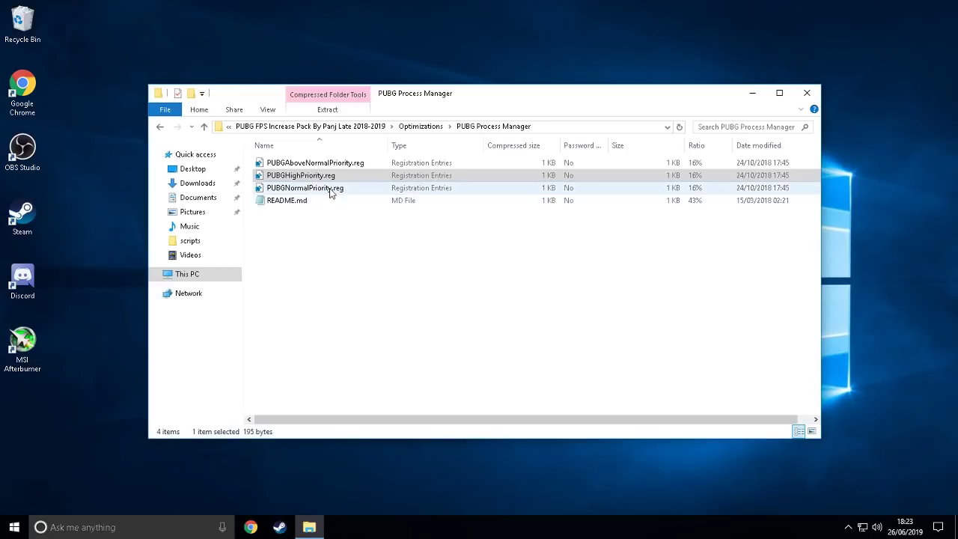
key("BackSpace")
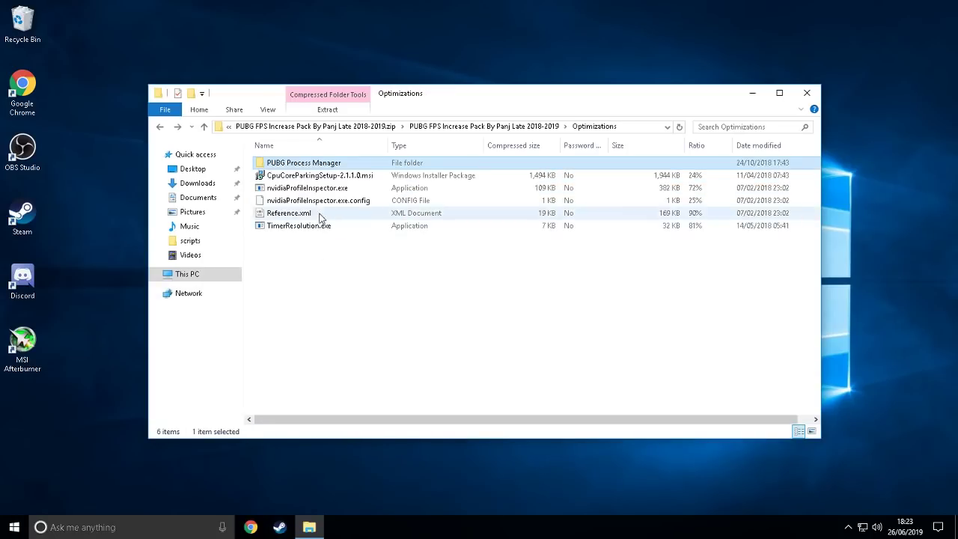
Step: Install CpuCoreParkingSetup-2.1.1.0.msi, accepting the license agreement, and proceed through the setup wizard
left_click(327, 178)
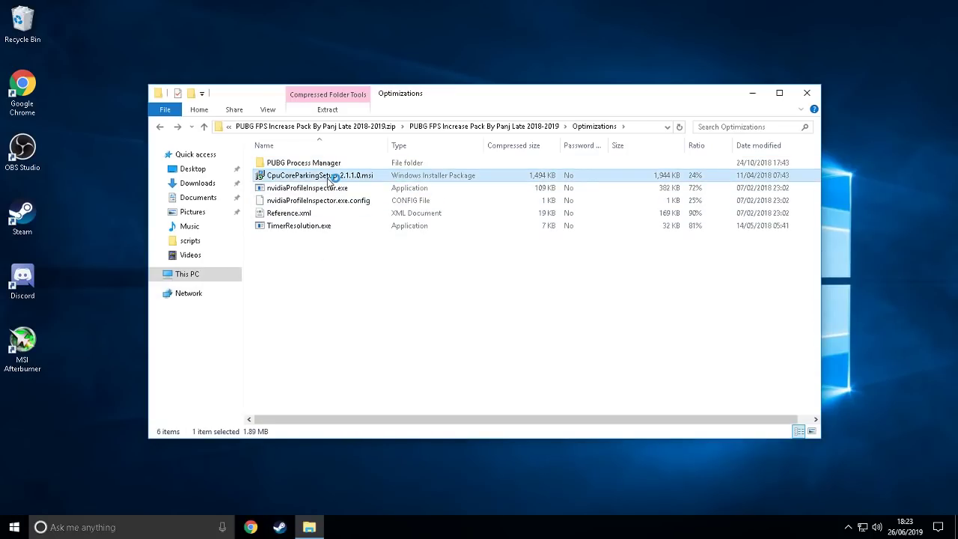
left_click(551, 358)
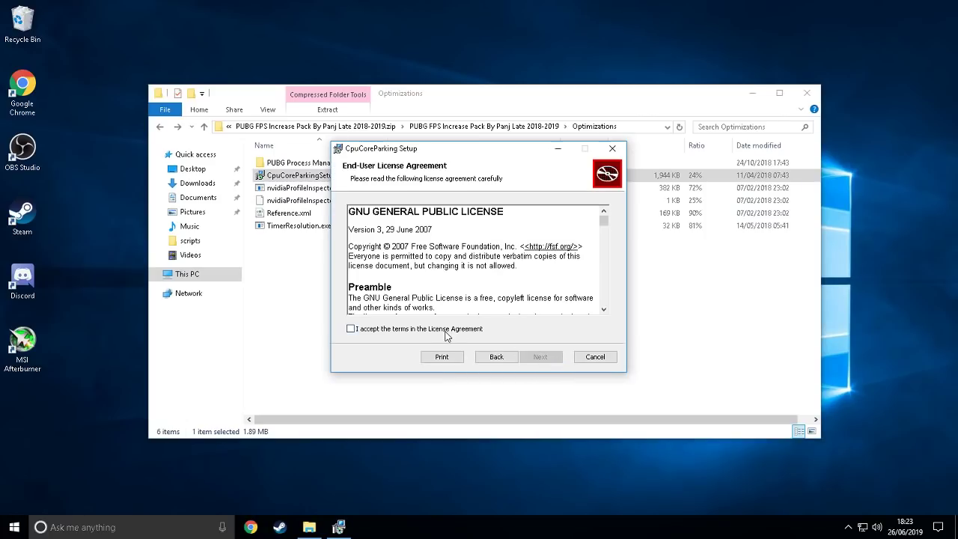
left_click(445, 330)
left_click(541, 357)
left_click(532, 356)
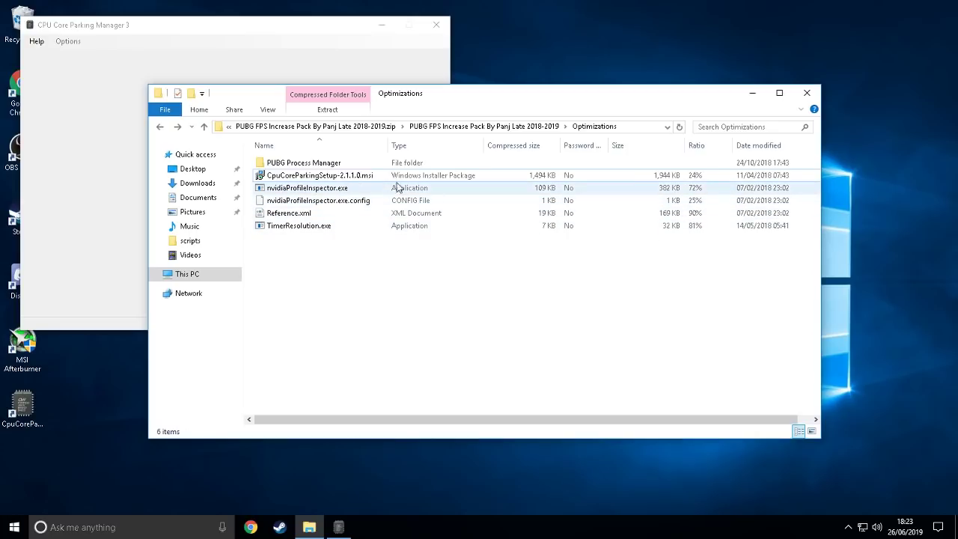
Step: Run TimerResolution.exe from the archive, set the timer resolution to Maximum and put its window away
double_click(347, 232)
left_click(494, 287)
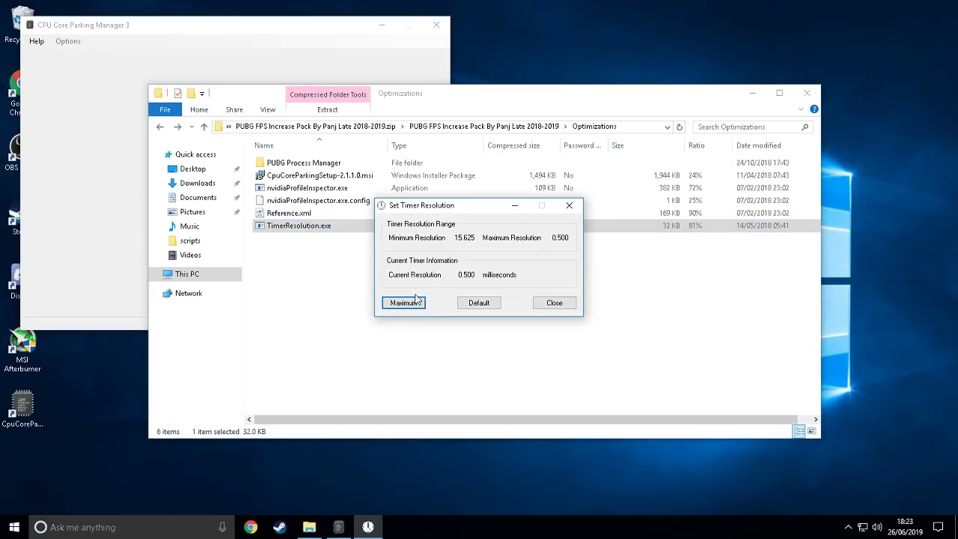
left_click(569, 205)
double_click(323, 225)
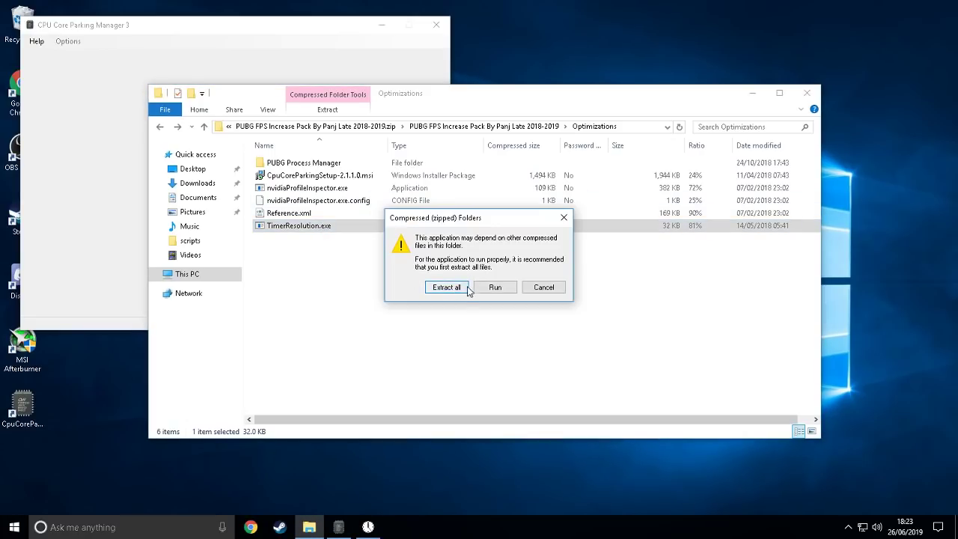
left_click(450, 287)
left_click(553, 268)
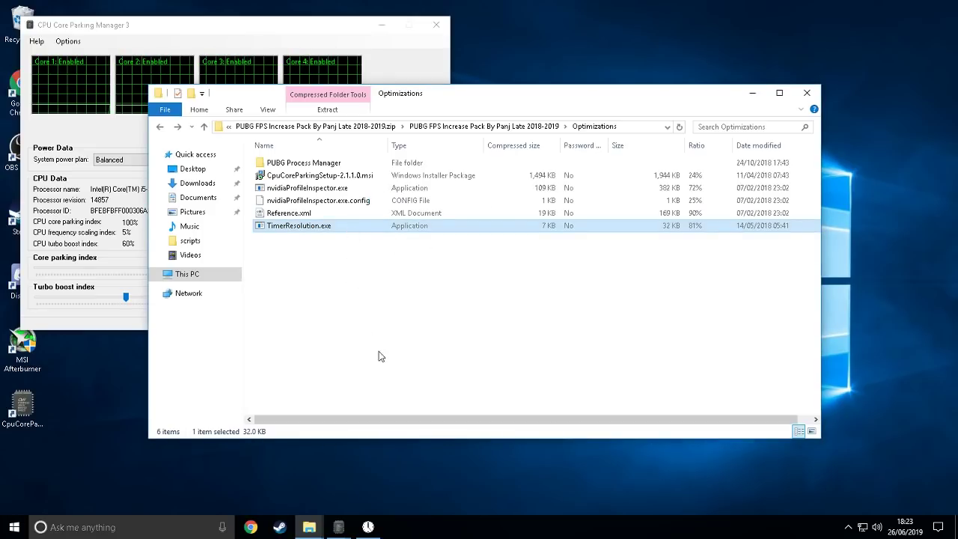
Step: Pin TimerResolution to the taskbar
right_click(367, 527)
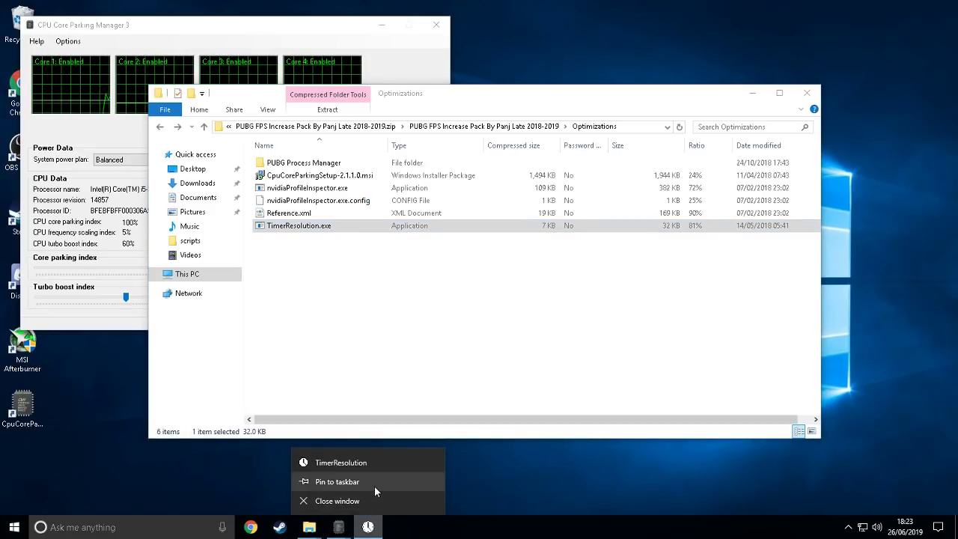
left_click(375, 483)
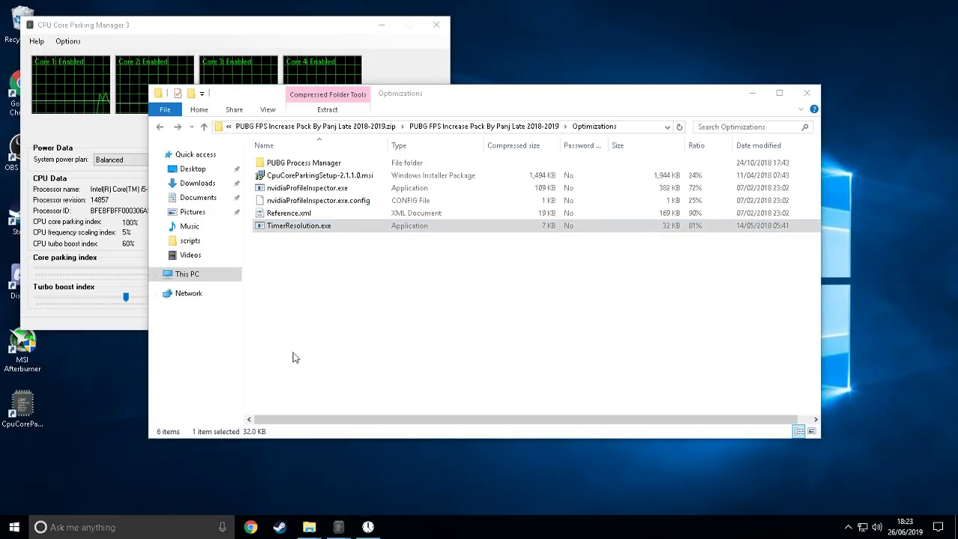
Step: In CPU Core Parking Manager, set the frequency scaling index and turbo boost index to 100% and apply them
left_click(581, 308)
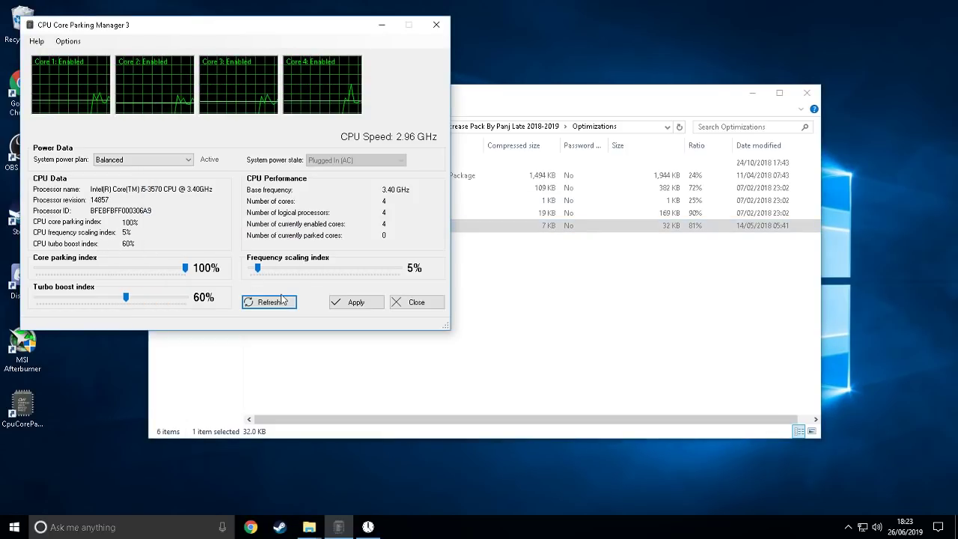
left_click_drag(258, 270, 399, 270)
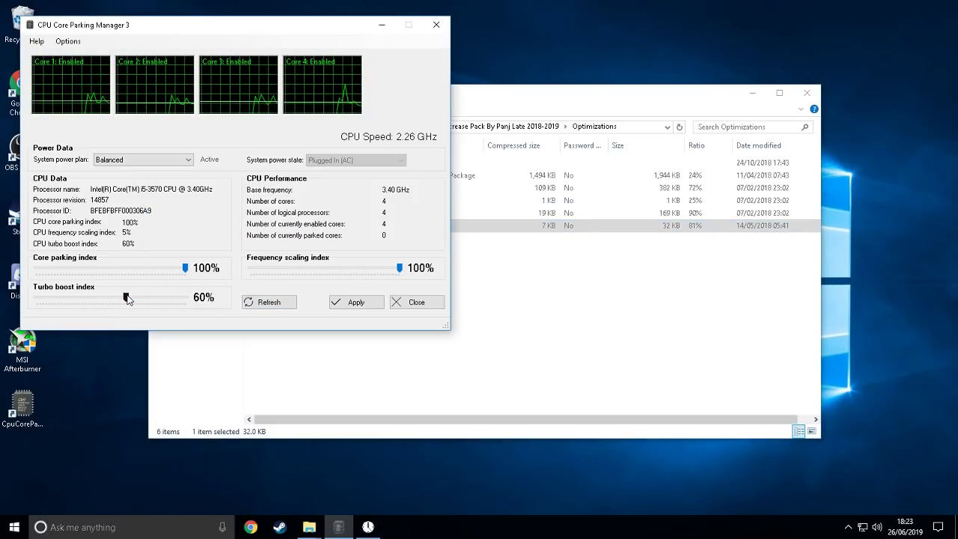
left_click_drag(127, 298, 191, 298)
left_click(356, 302)
left_click(314, 205)
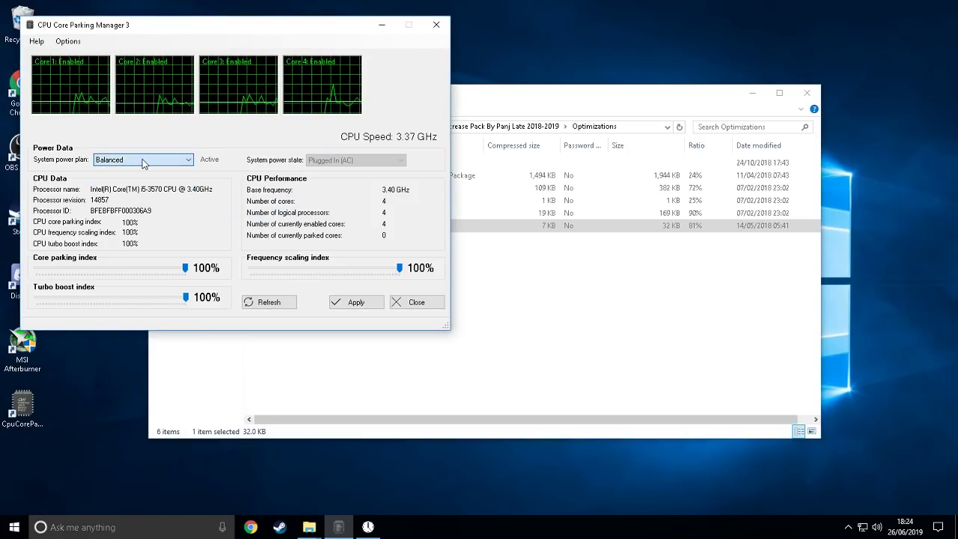
Step: Open the Windows Power Options and activate the High performance plan from the additional plans
left_click(155, 524)
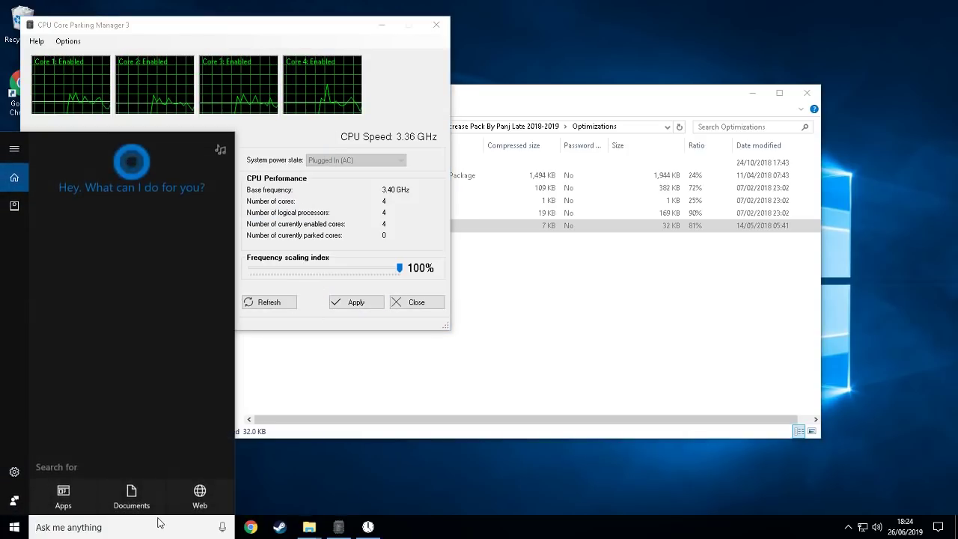
type("power")
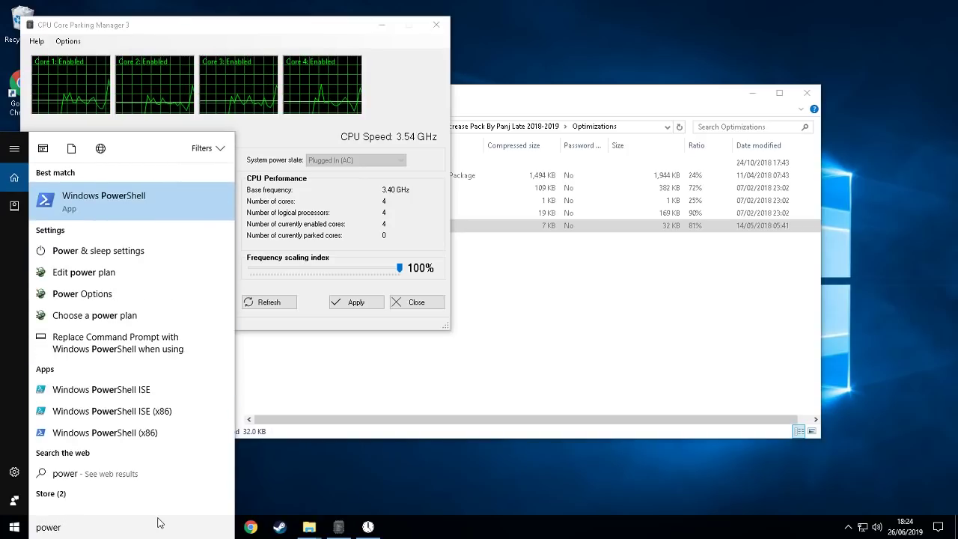
left_click(136, 295)
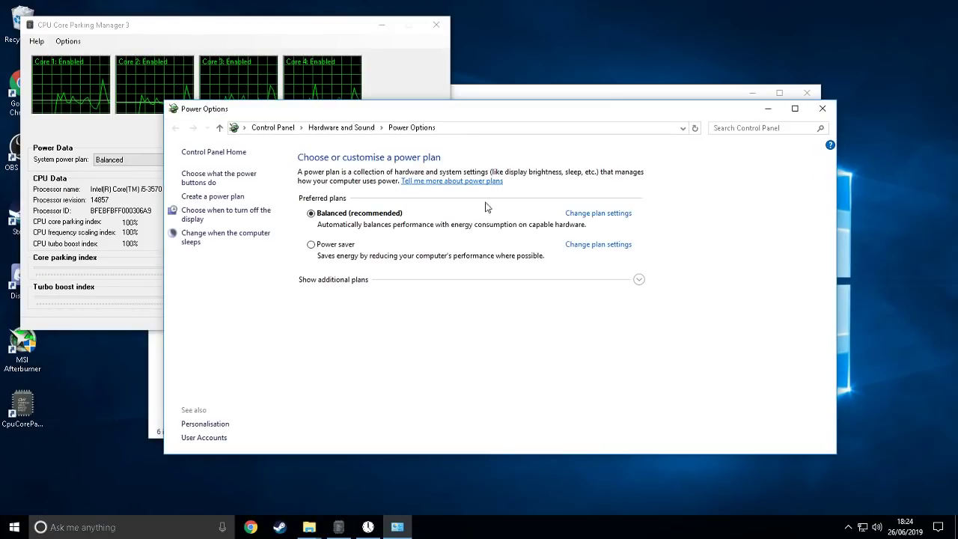
left_click(639, 280)
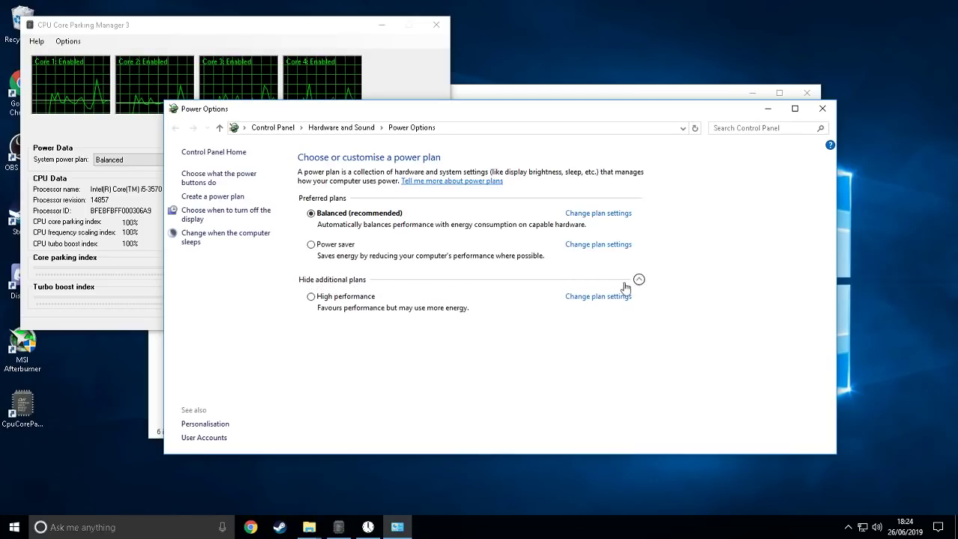
left_click(311, 296)
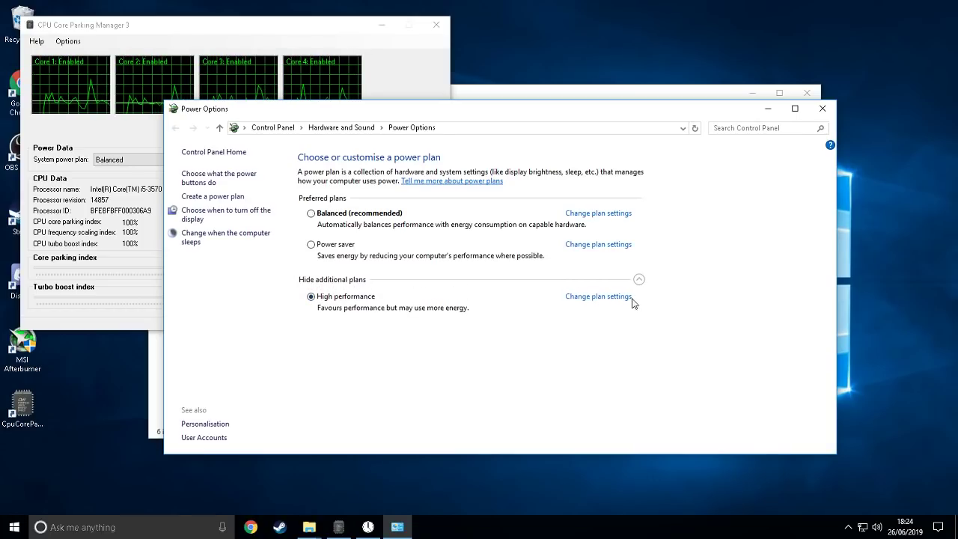
Step: In the High performance plan's advanced settings, set the hard disk turn-off time to 0 minutes
left_click(598, 297)
left_click(408, 262)
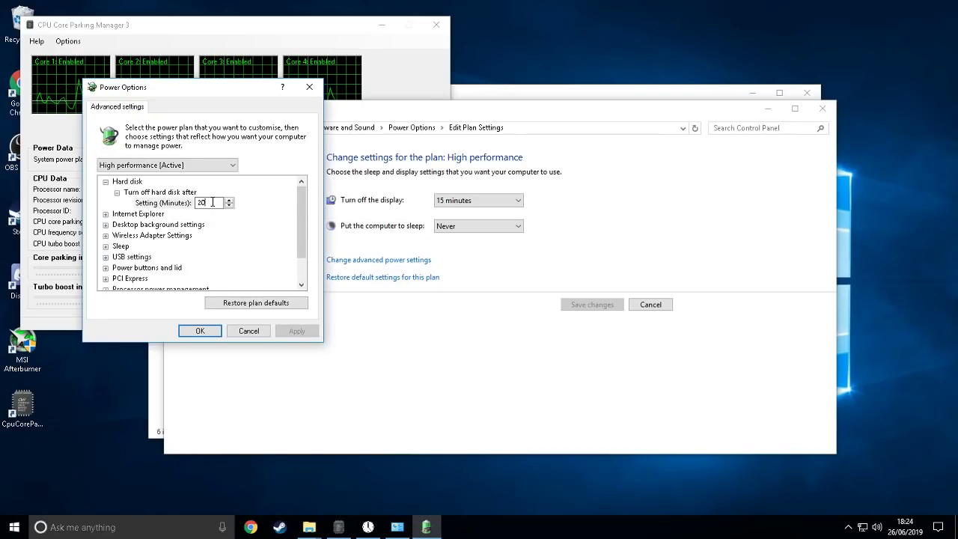
type("1")
key("BackSpace")
type("0")
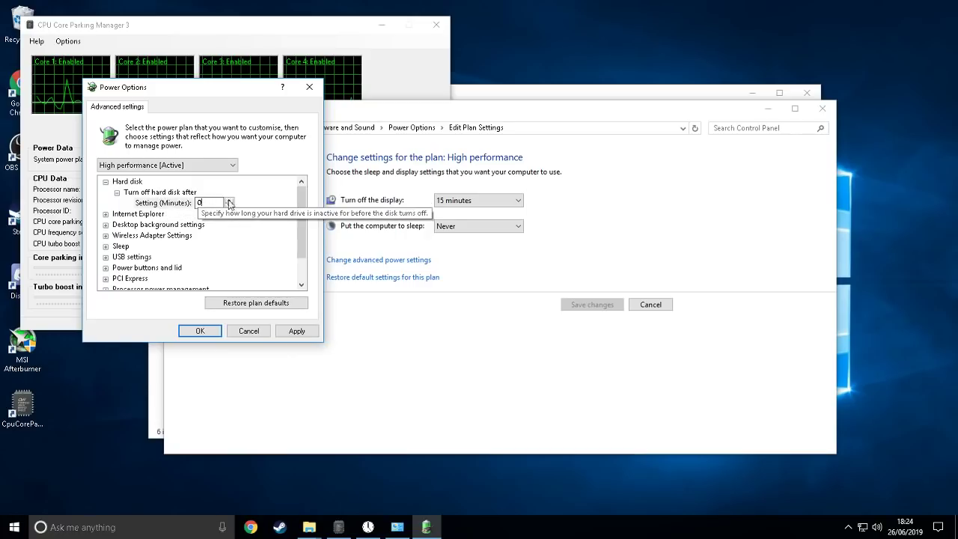
Step: Check the minimum and maximum processor state and system cooling policy under processor power management, and apply the advanced power settings
scroll(296, 215, "down", 1)
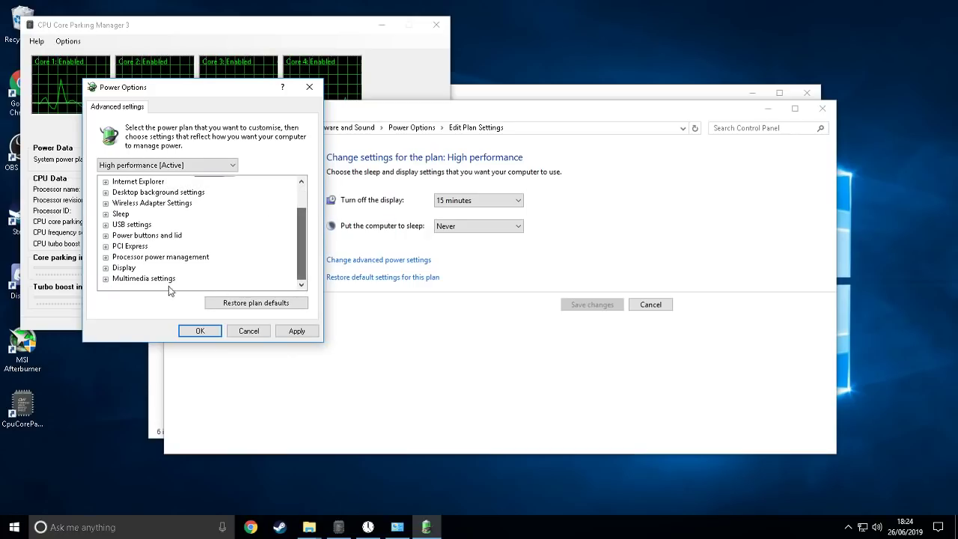
left_click(106, 256)
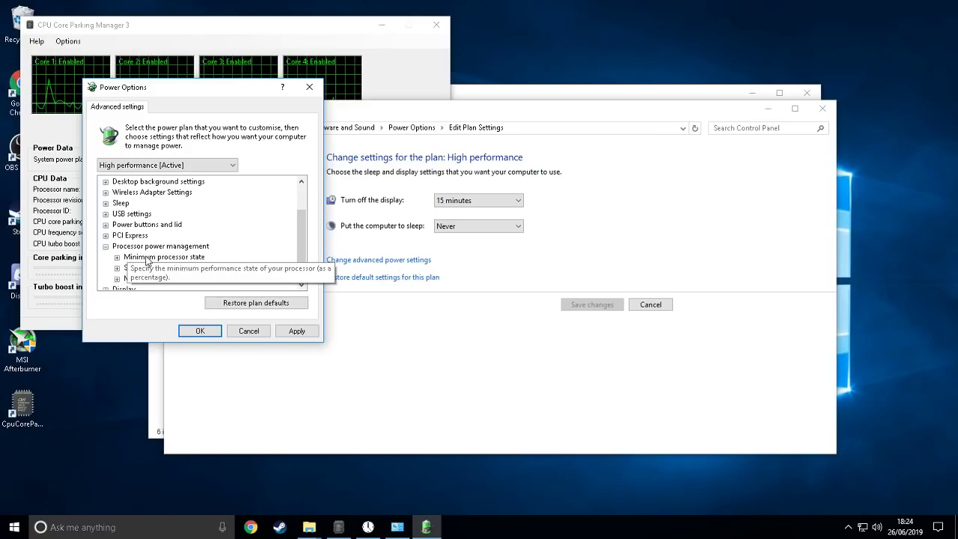
left_click(117, 256)
left_click(117, 278)
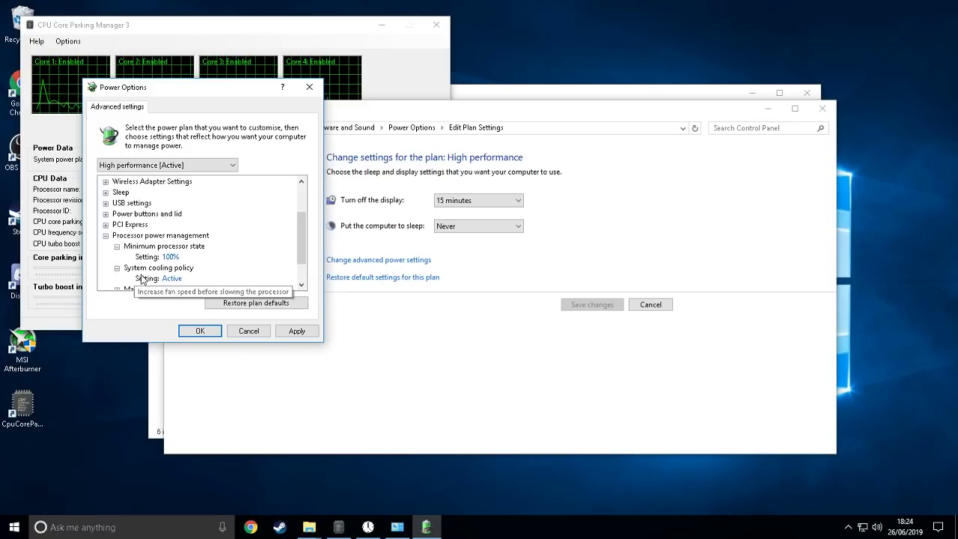
scroll(124, 270, "down", 1)
left_click(117, 257)
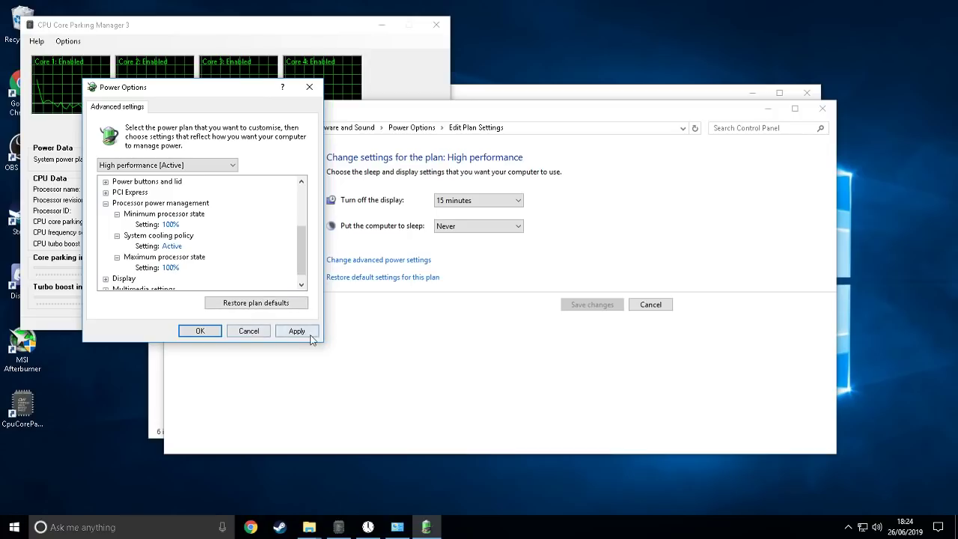
left_click_drag(297, 267, 306, 235)
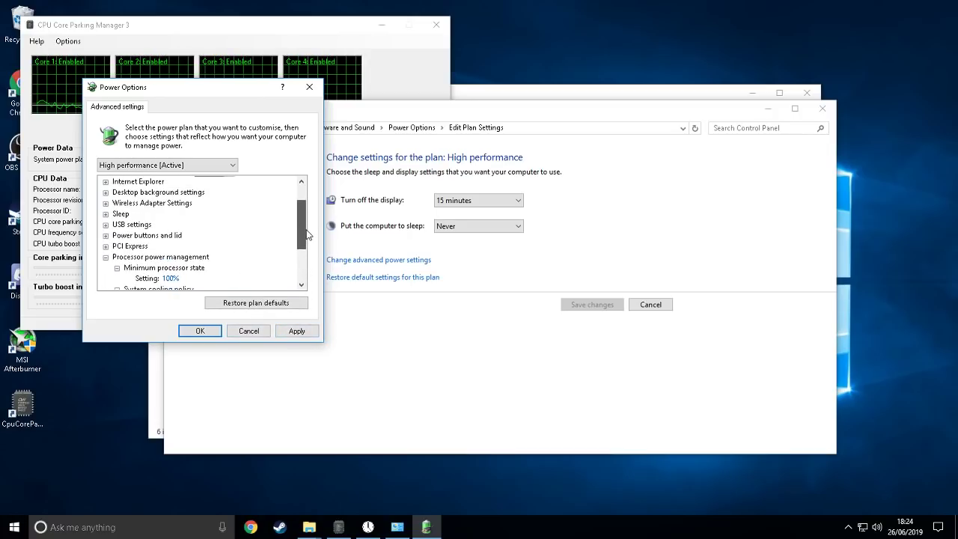
left_click(310, 331)
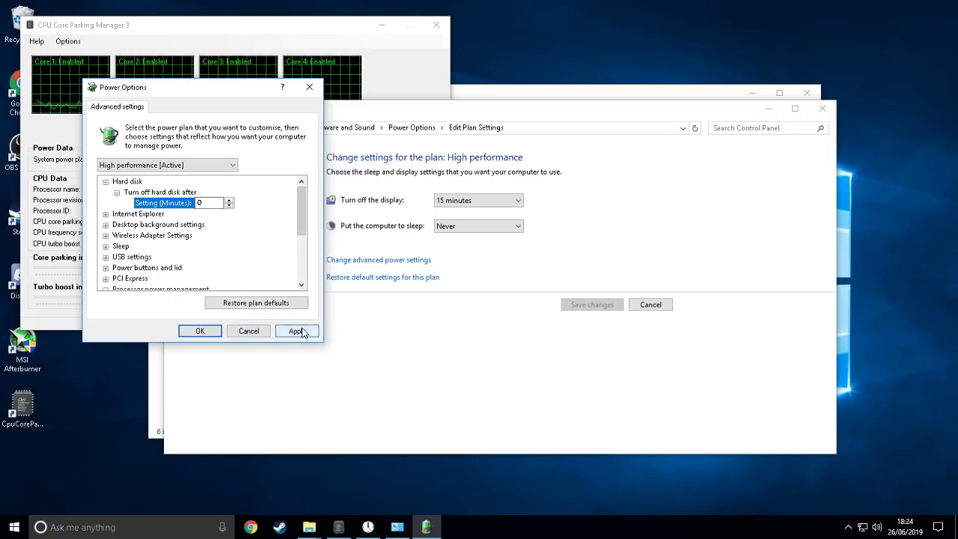
left_click(200, 331)
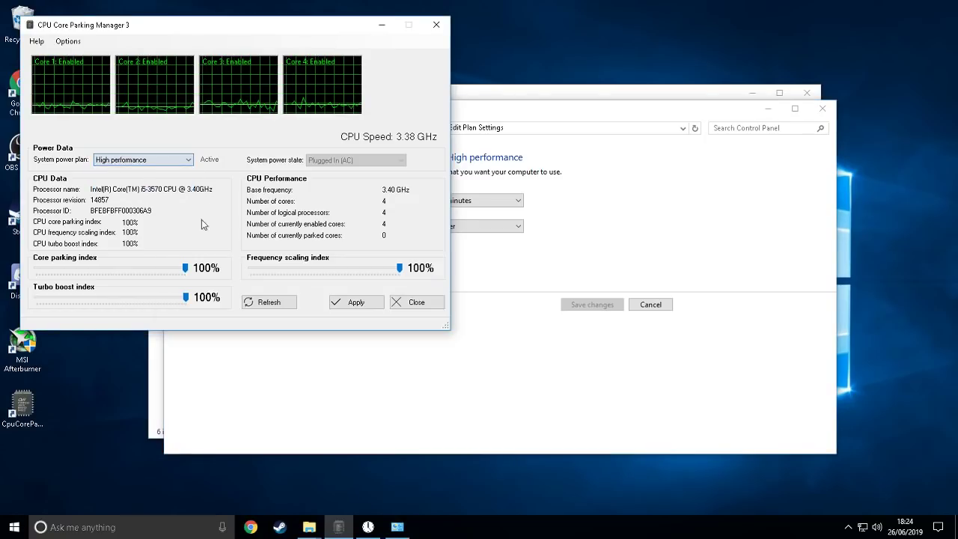
Step: Apply the High performance power plan's settings in CPU Core Parking Manager
left_click(358, 303)
left_click(297, 210)
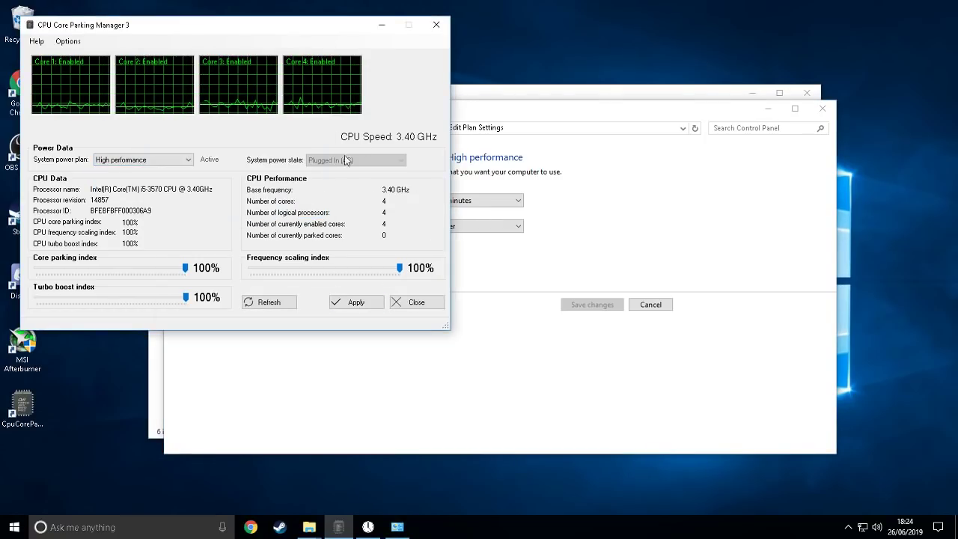
Step: Restart CPU Core Parking Manager from its desktop shortcut, and close the leftover Edit Plan Settings and archive extraction windows
left_click(437, 25)
double_click(23, 408)
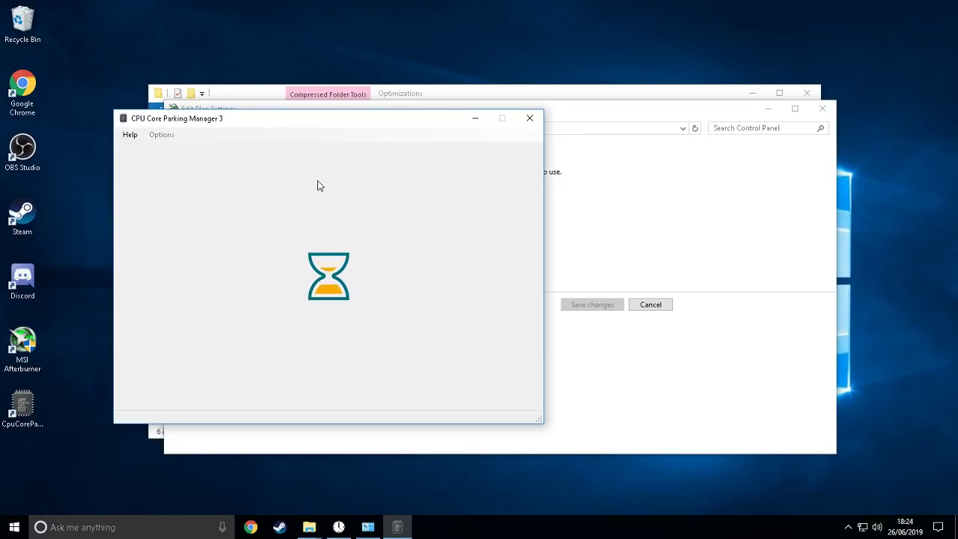
left_click(666, 185)
left_click(823, 109)
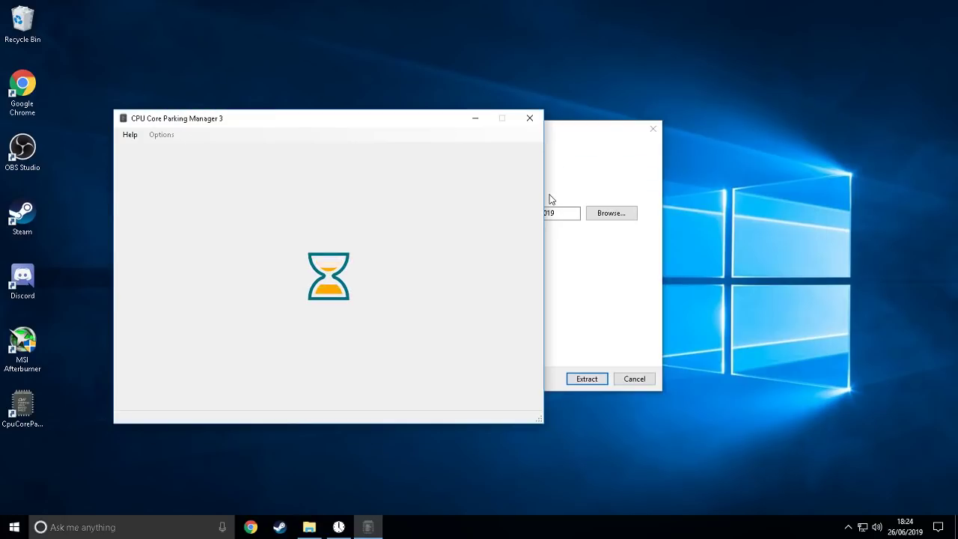
left_click(612, 351)
left_click(647, 382)
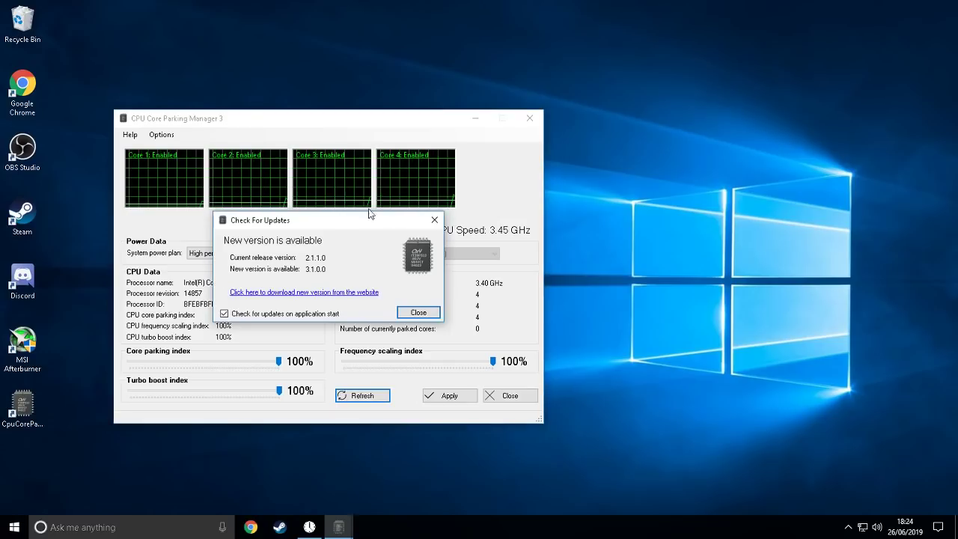
Step: Dismiss the update notice, apply the High performance plan at 100% indexes again, and close CPU Core Parking Manager
left_click(420, 313)
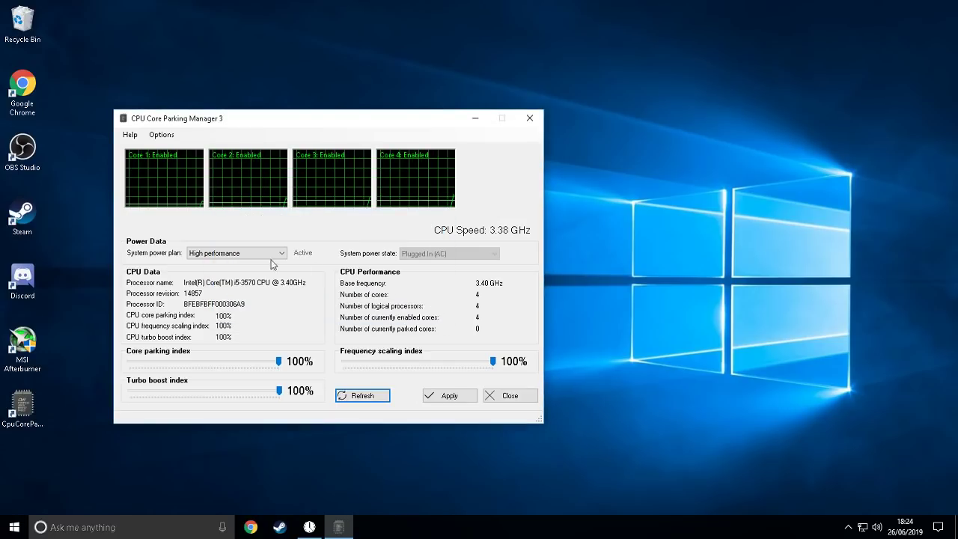
left_click(450, 397)
key("Return")
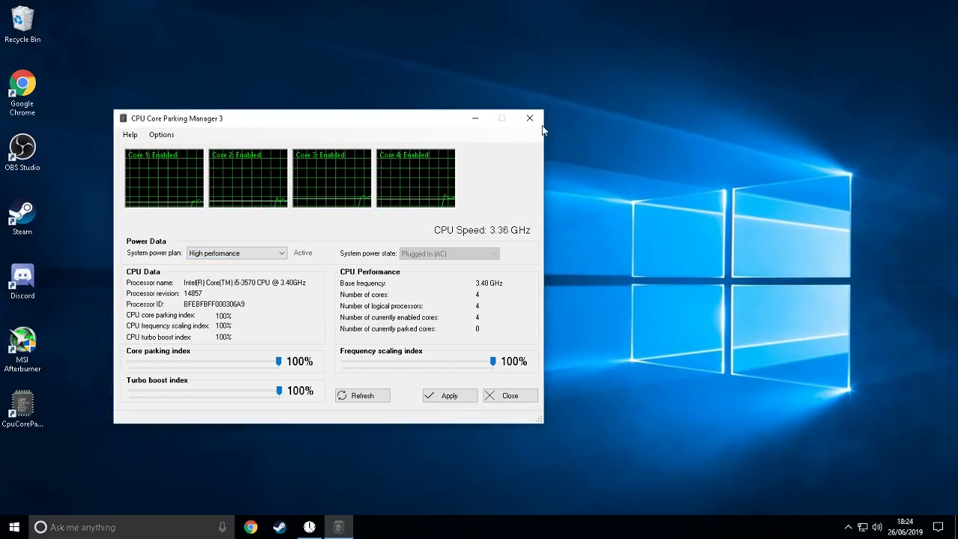
left_click(531, 119)
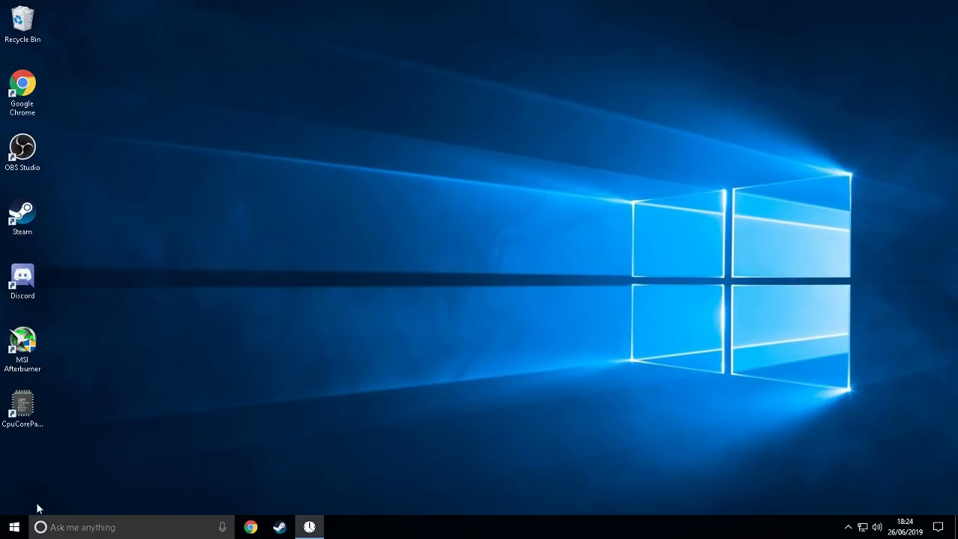
Step: Open Windows Settings, look through the settings categories from System to Update & security, and close it
left_click(14, 527)
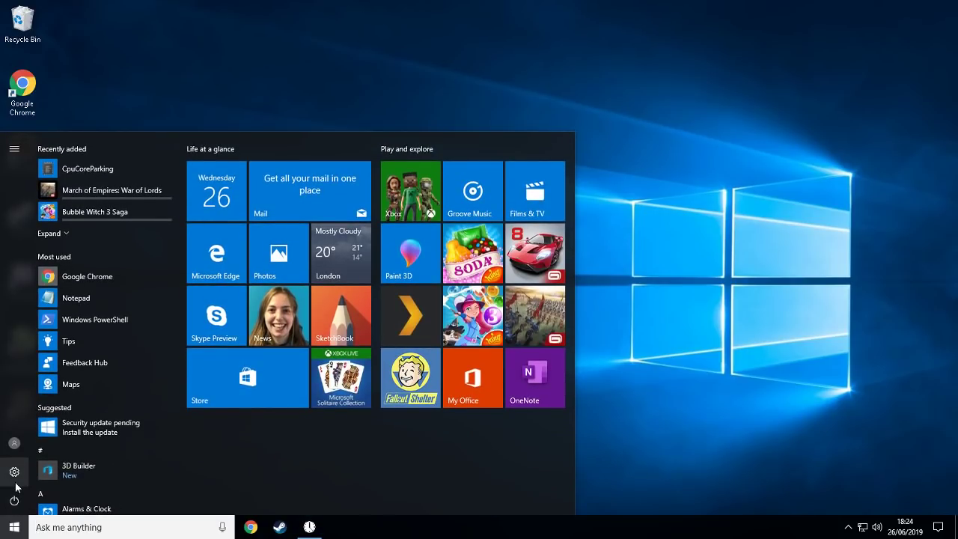
left_click(14, 473)
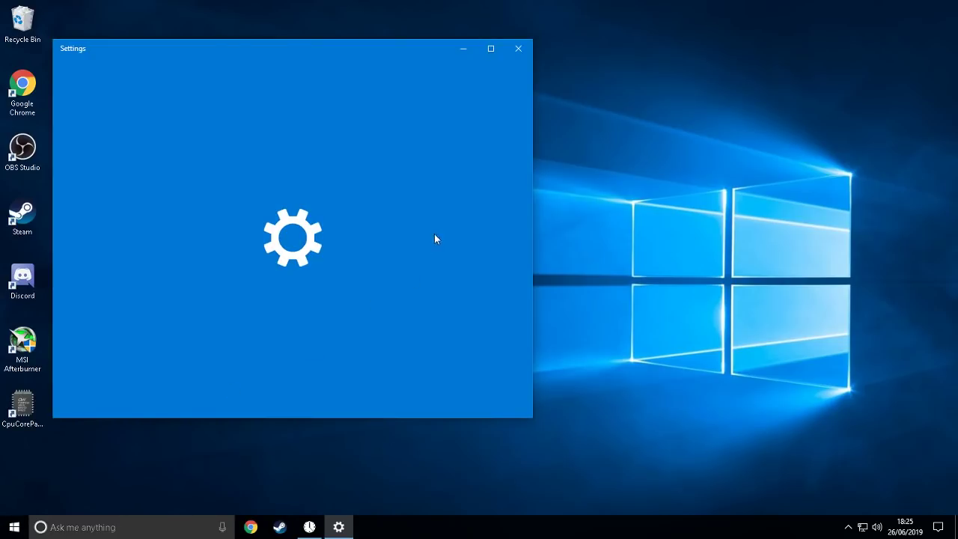
scroll(310, 246, "down", 3)
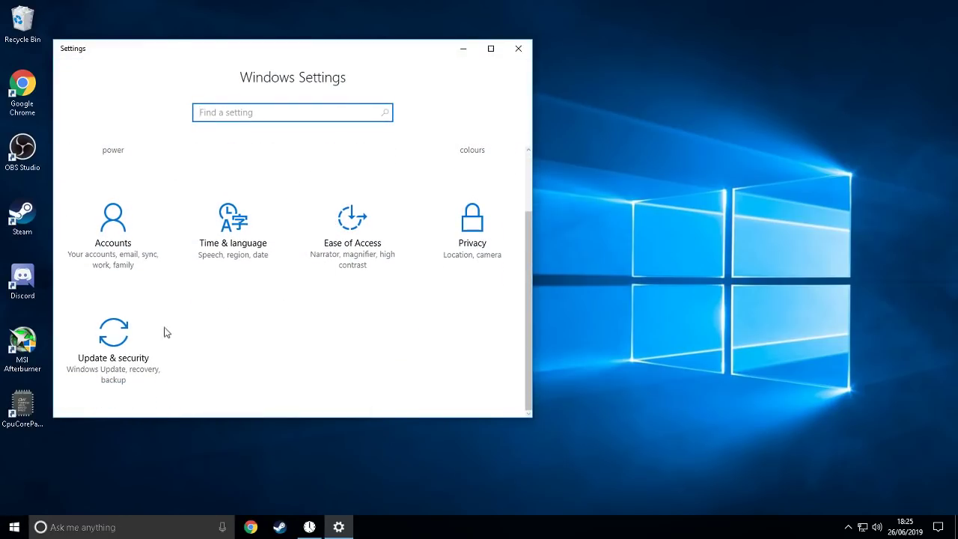
scroll(337, 284, "up", 2)
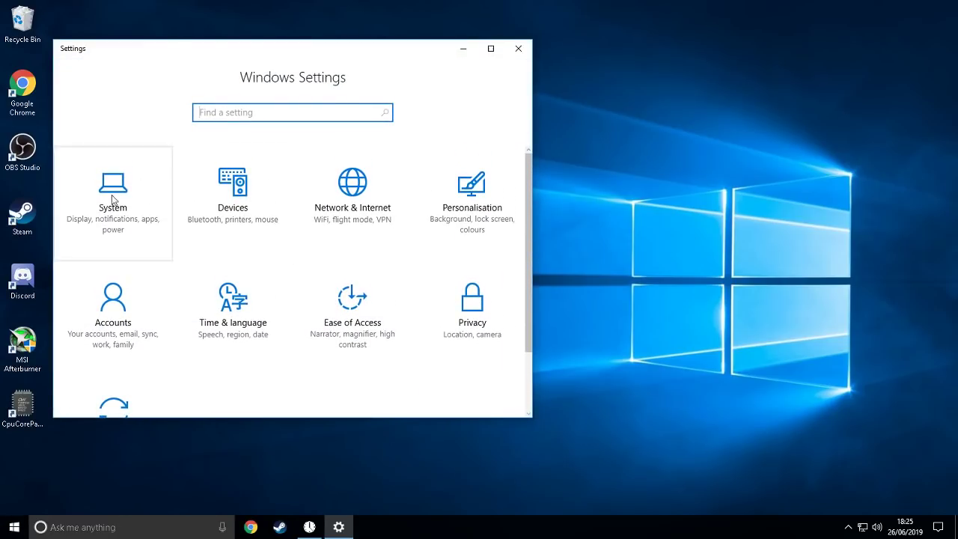
scroll(168, 322, "down", 2)
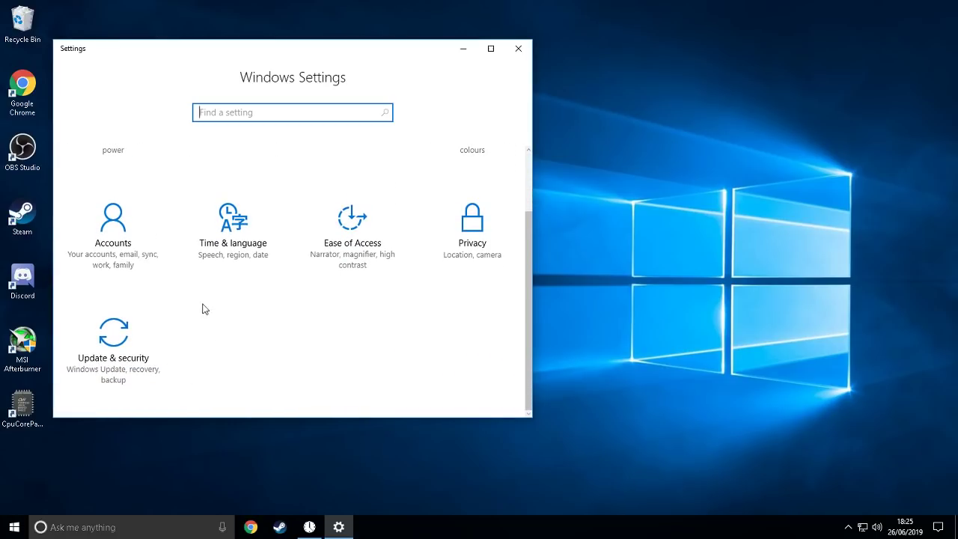
scroll(404, 304, "up", 2)
scroll(263, 297, "down", 2)
scroll(361, 271, "up", 2)
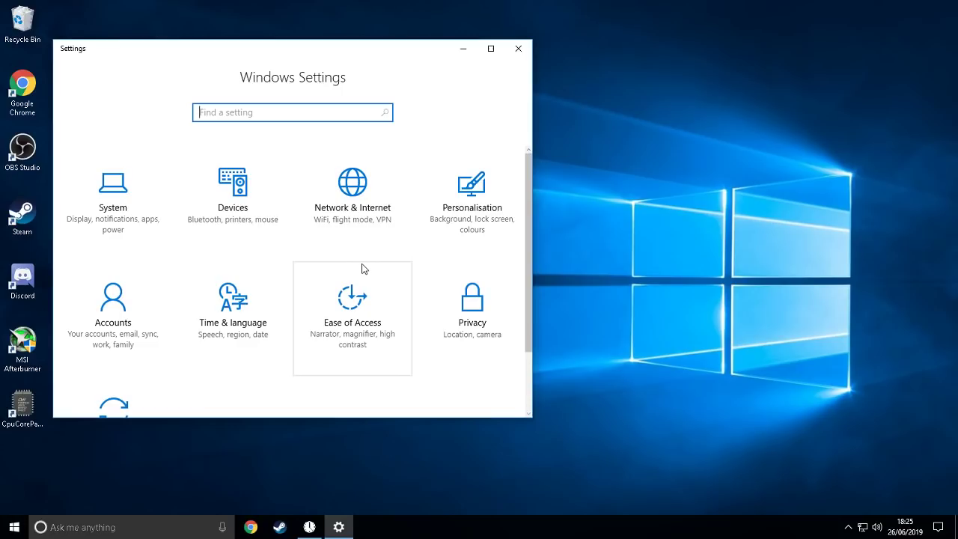
scroll(361, 266, "down", 2)
scroll(417, 267, "up", 2)
scroll(317, 229, "down", 2)
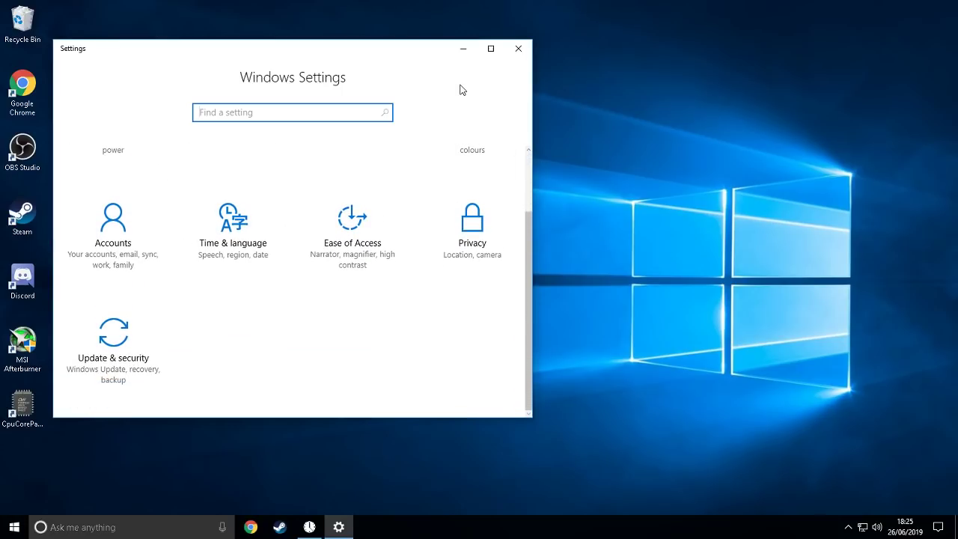
left_click(527, 49)
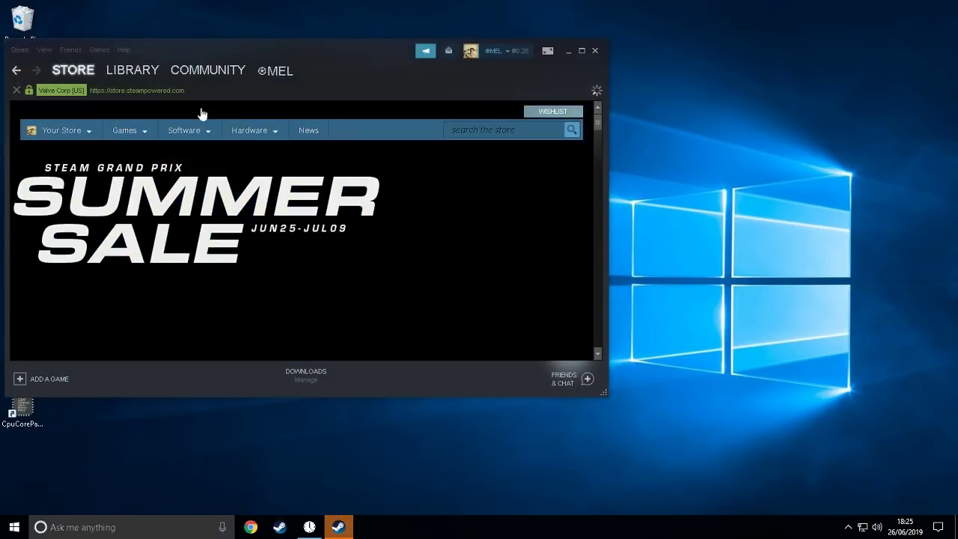
Step: In the Steam library, open PLAYERUNKNOWN'S BATTLEGROUNDS properties and disable the Steam Overlay and Desktop Game Theatre
left_click(74, 50)
mouse_move(96, 51)
left_click(116, 65)
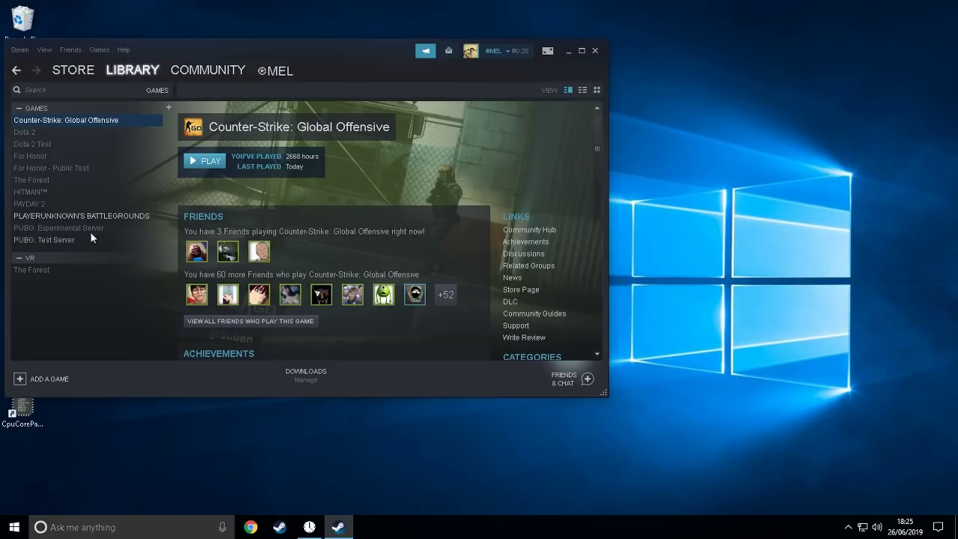
right_click(120, 214)
left_click(169, 370)
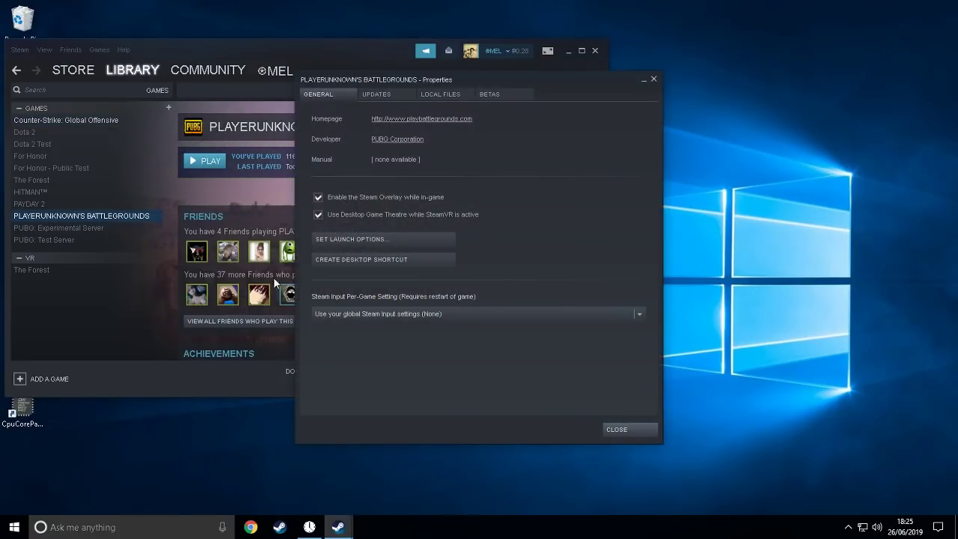
left_click(362, 216)
Step: Open the game's launch options dialog, and search the web in Chrome for "launch options pubg"
left_click(369, 237)
left_click(251, 527)
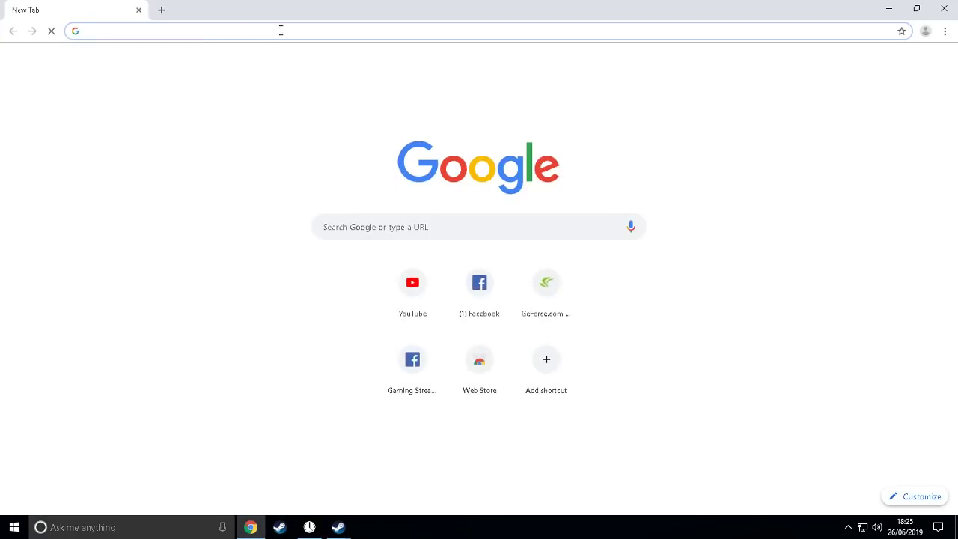
type("lanchoptio")
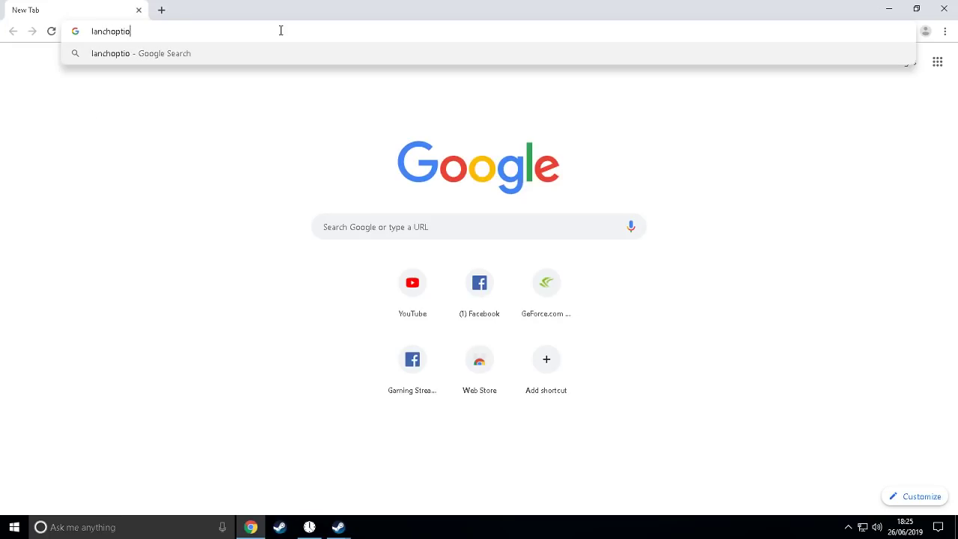
type("ns")
key("Down")
key("Down")
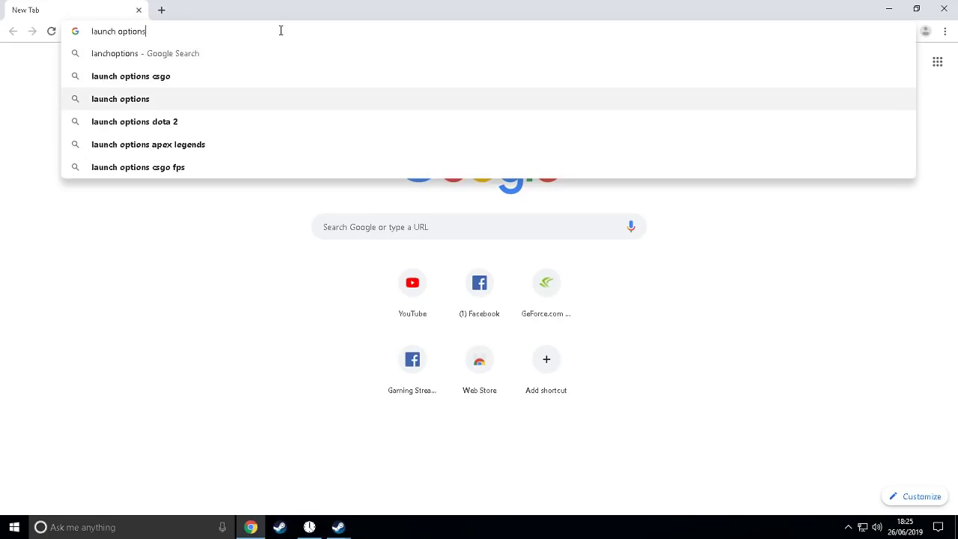
type("pub")
key("Return")
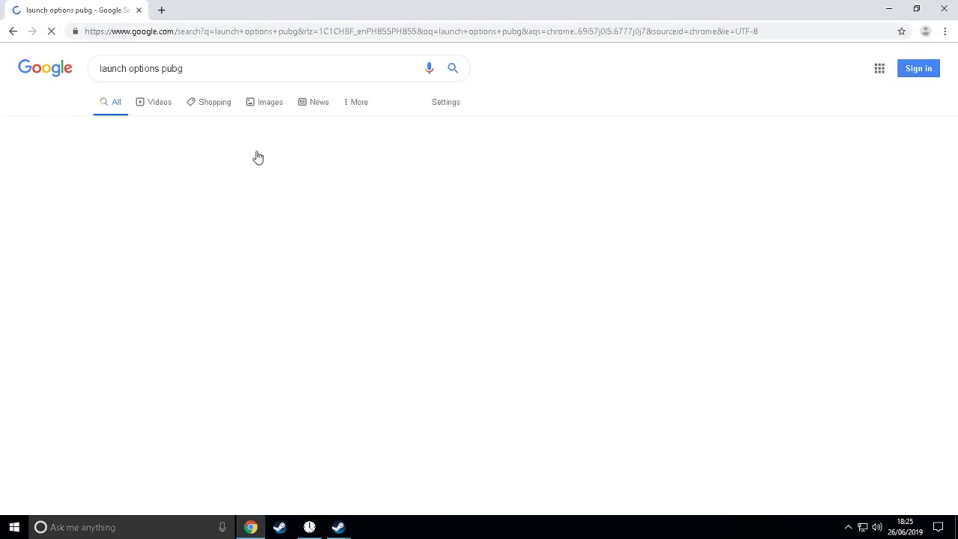
Step: Open the AllGamers launch options article and copy -malloc=system from it into the game's Steam launch options
left_click(162, 346)
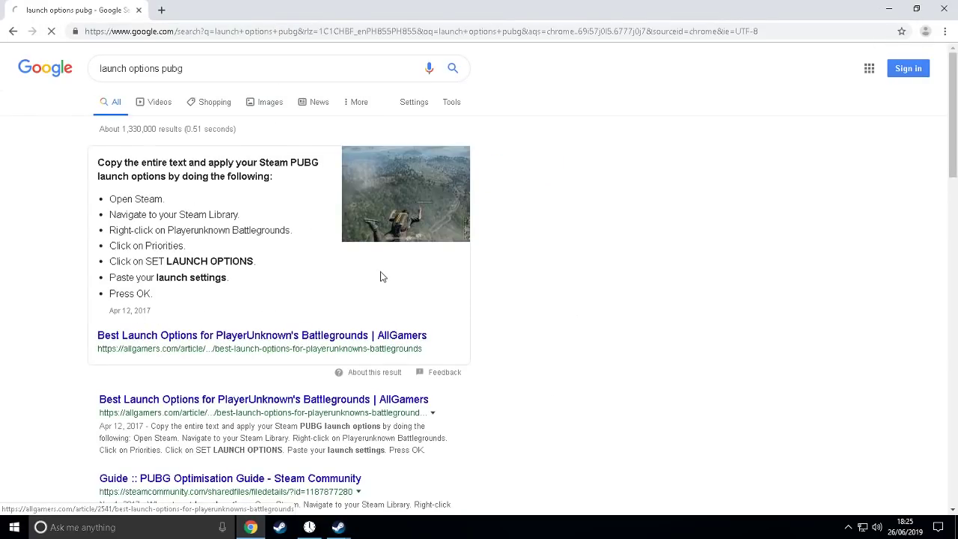
scroll(381, 275, "down", 15)
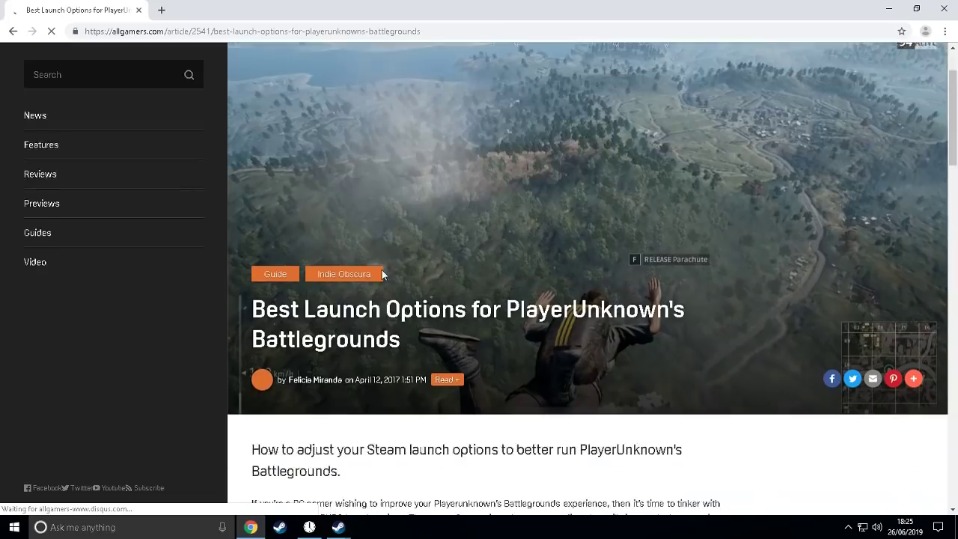
scroll(378, 270, "up", 4)
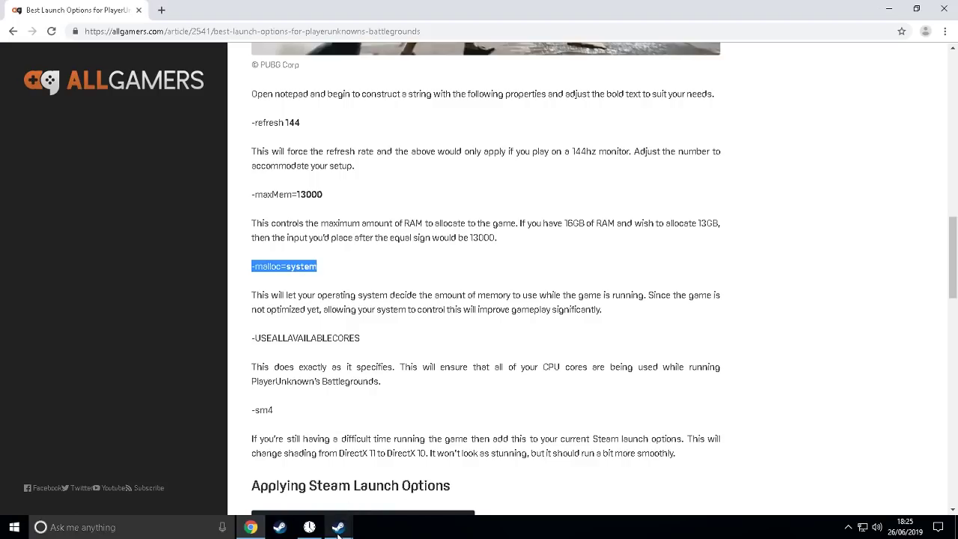
mouse_move(338, 529)
left_click(411, 485)
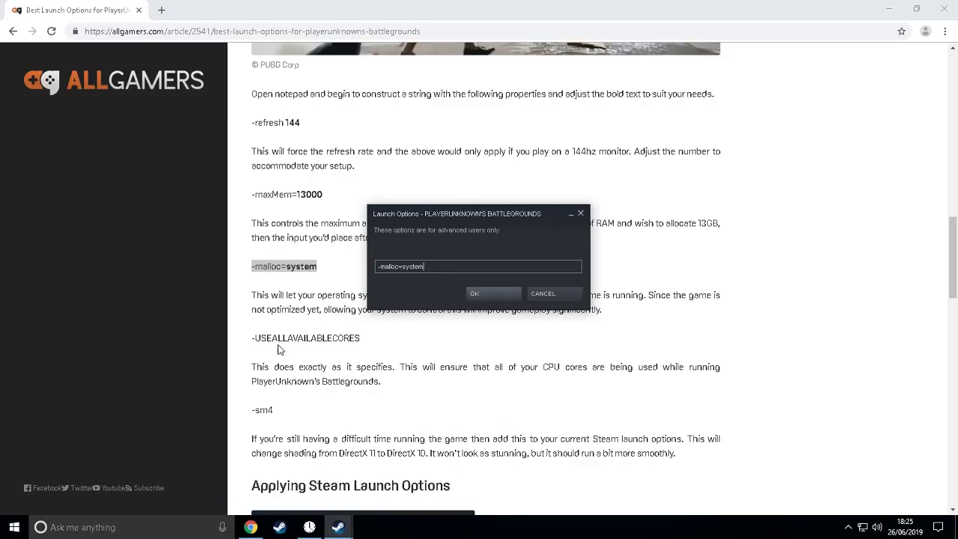
Step: Copy -USEALLAVAILABLECORES and -sm4 from the article into the game's launch options after -malloc=system, and save them
left_click_drag(256, 338, 360, 338)
mouse_move(337, 527)
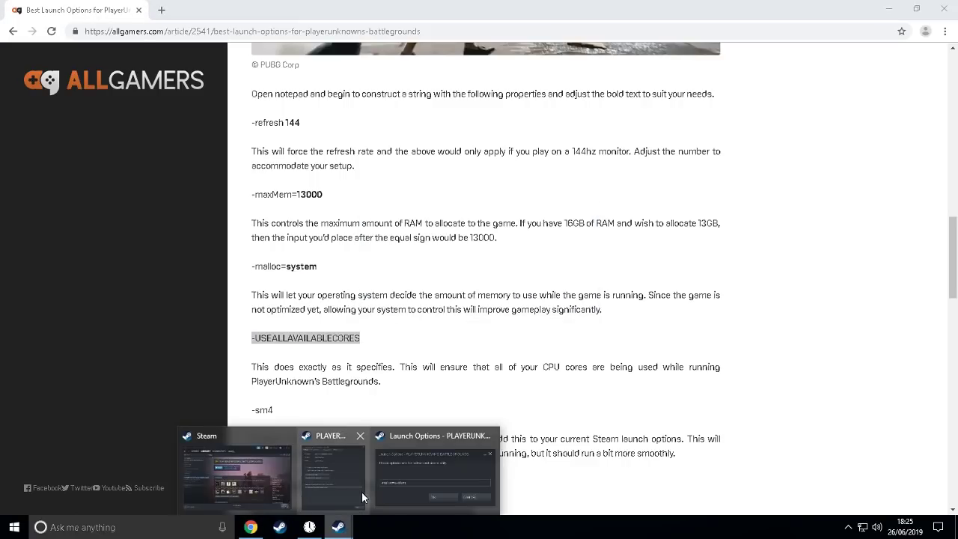
left_click(419, 483)
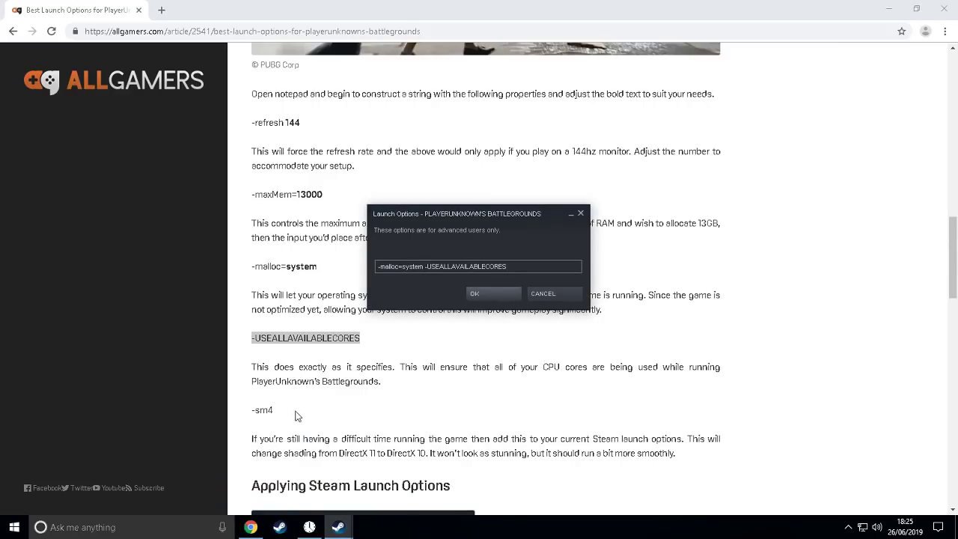
left_click_drag(252, 410, 267, 410)
mouse_move(338, 527)
left_click(390, 483)
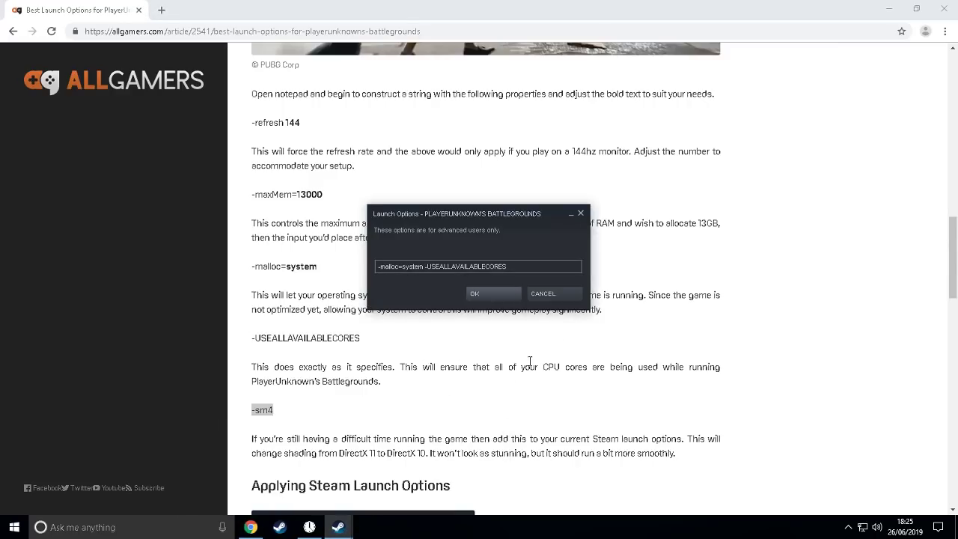
left_click(509, 298)
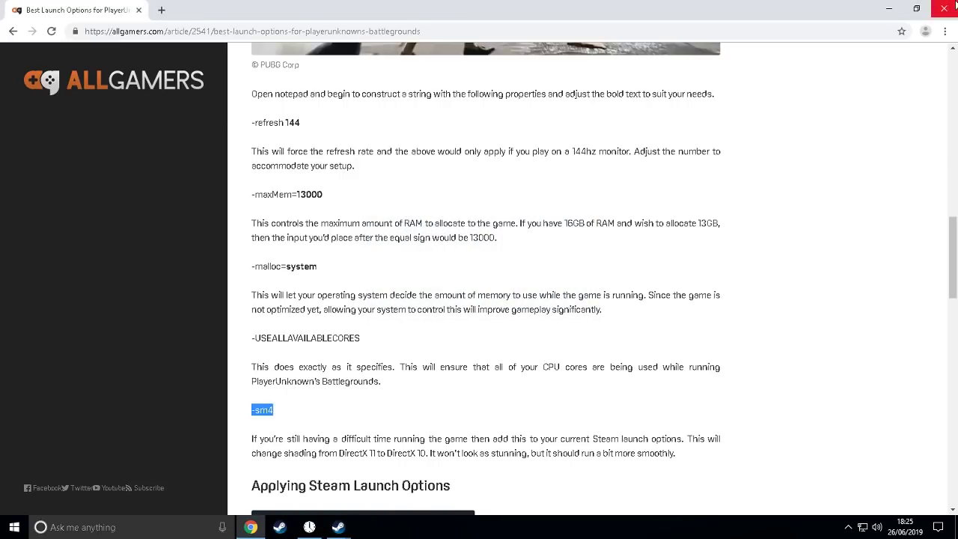
Step: Close the browser, recheck and confirm the game's launch options, and close the properties and Steam windows
left_click(944, 8)
left_click(384, 239)
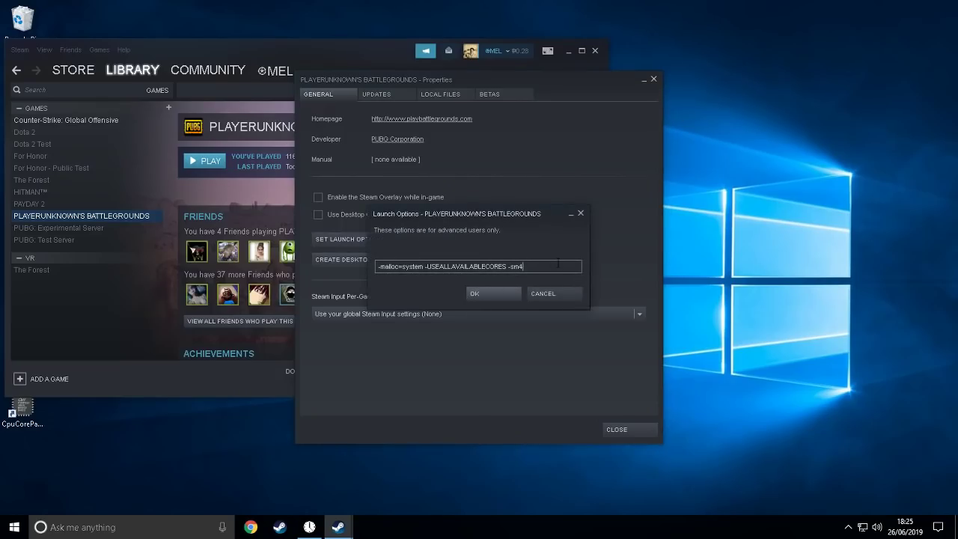
left_click(493, 294)
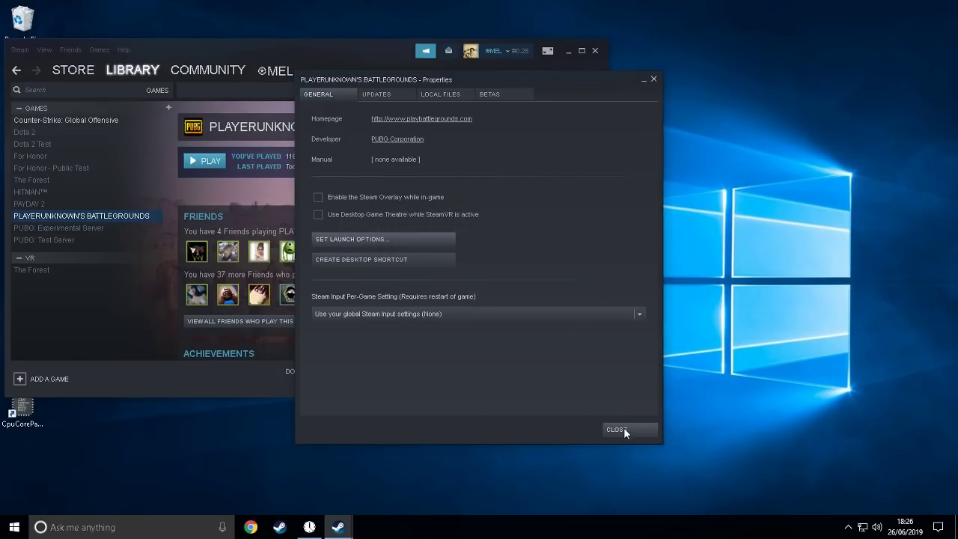
left_click(622, 428)
left_click(595, 51)
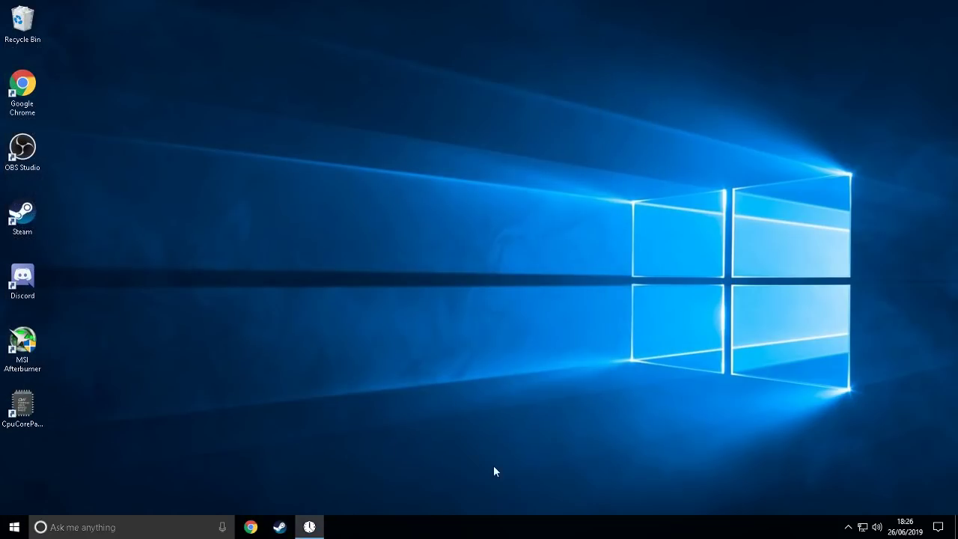
Step: Search Windows for "file", launch File Explorer and open Local Disk (E:)
left_click(6, 528)
key("Escape")
left_click(15, 526)
type("file")
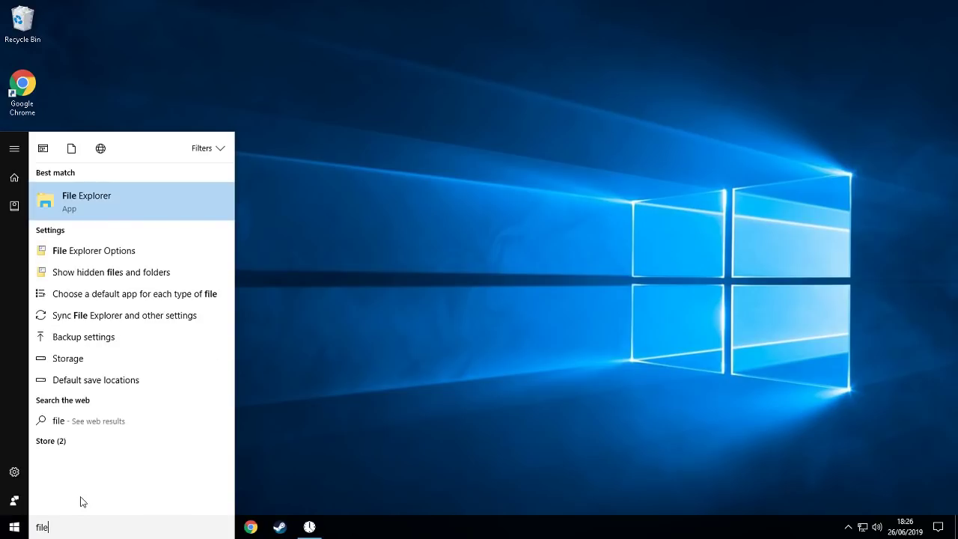
key("Return")
double_click(469, 171)
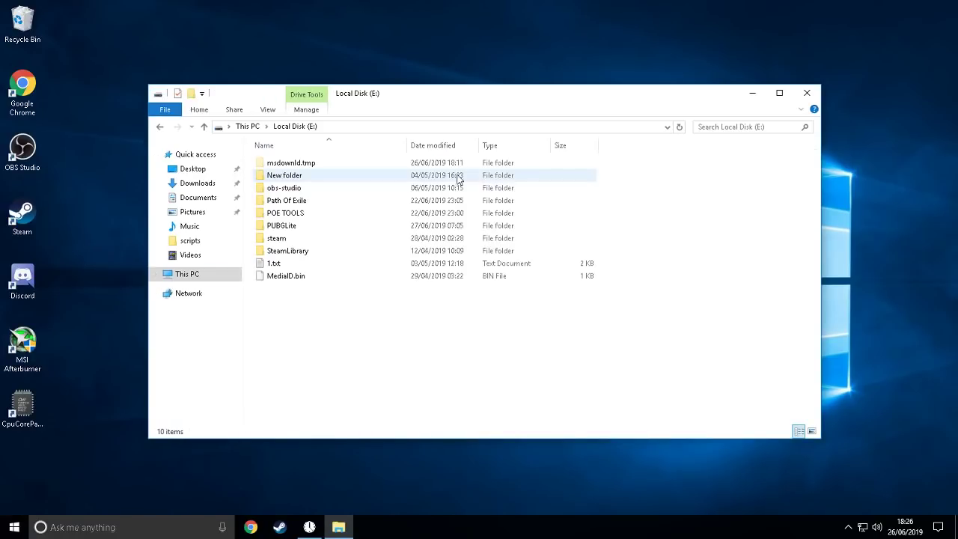
Step: Open the PUBG installation folder under SteamLibrary\steamapps\common on the E: drive
double_click(325, 253)
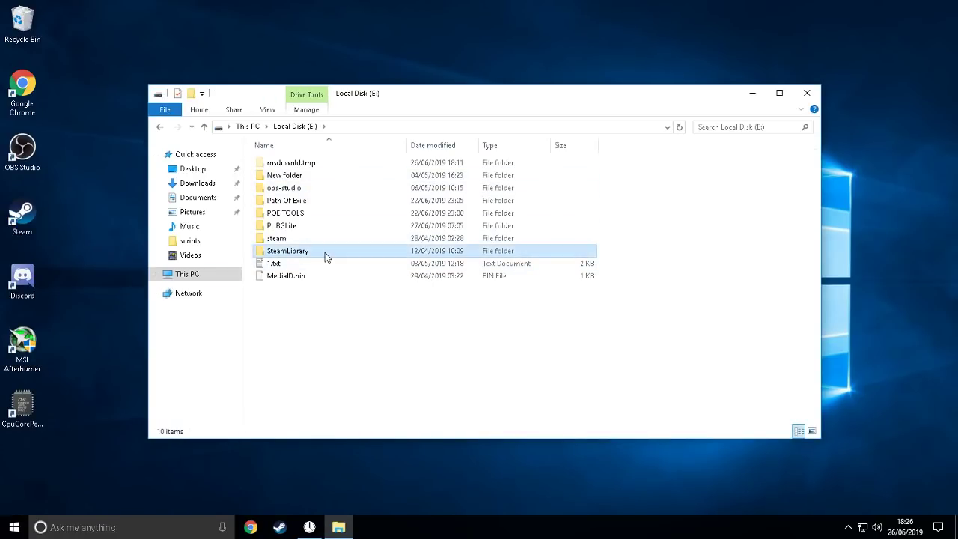
left_click(342, 162)
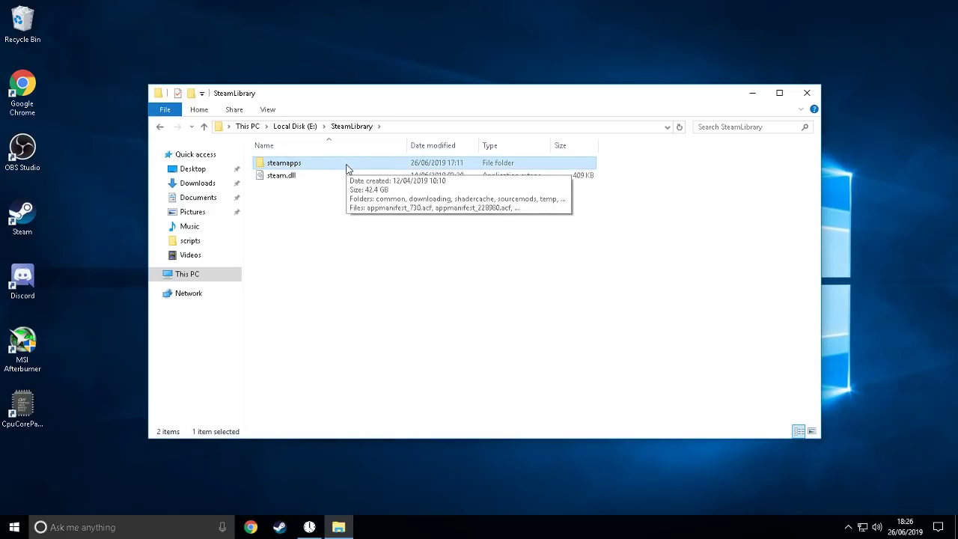
key("alt+Left")
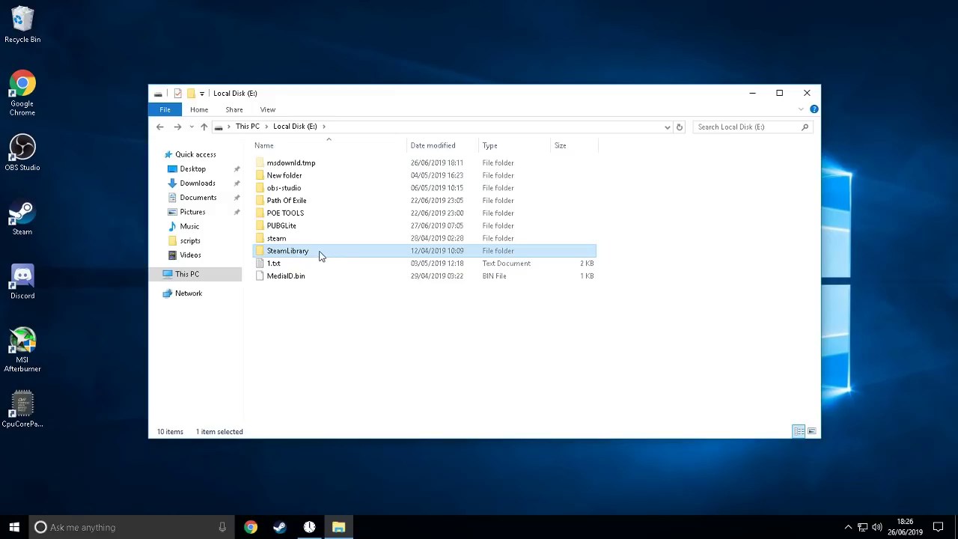
double_click(324, 252)
double_click(336, 165)
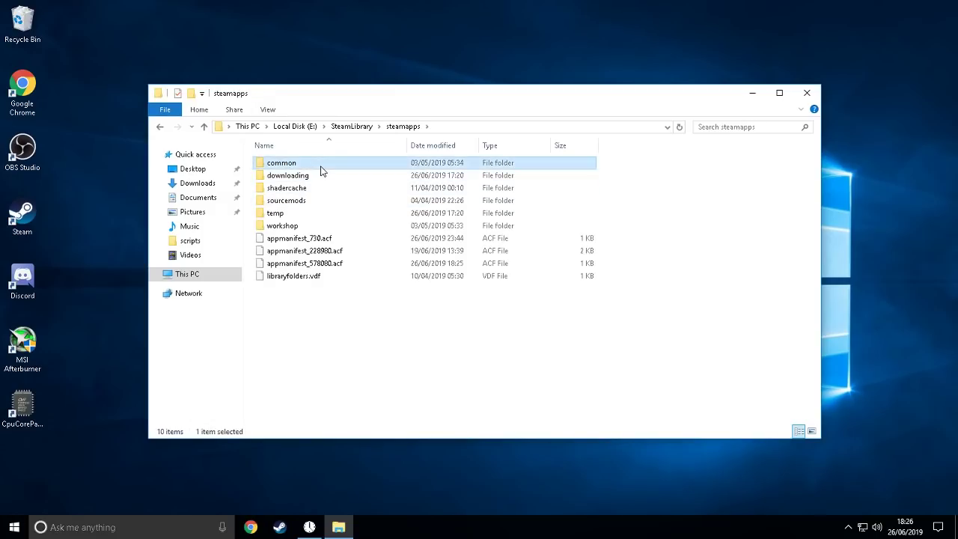
double_click(321, 163)
double_click(309, 174)
double_click(309, 164)
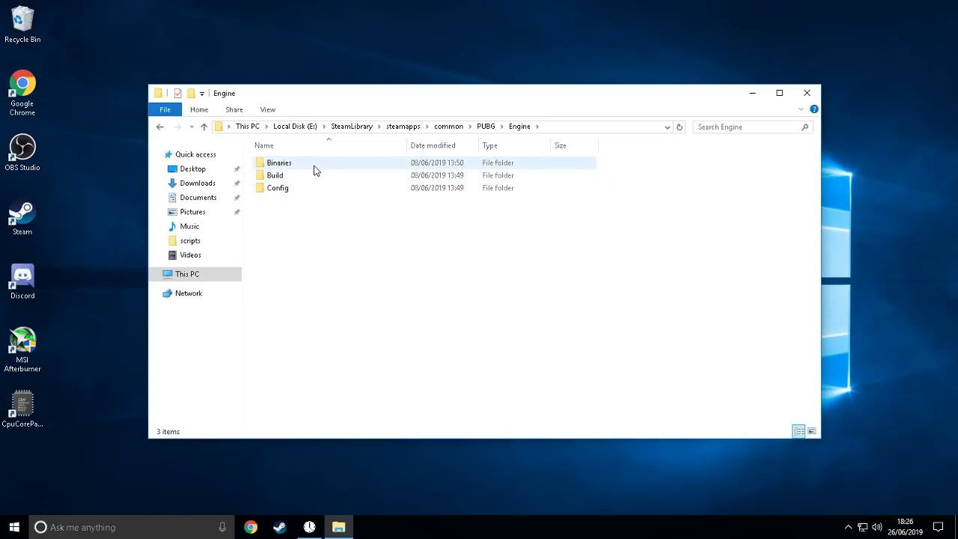
double_click(314, 164)
double_click(322, 163)
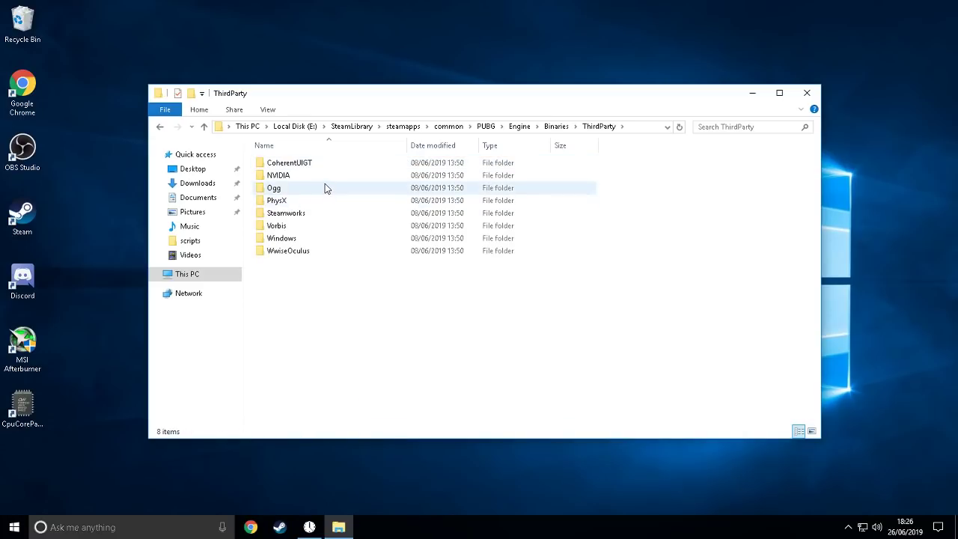
key("BackSpace")
key("BackSpace")
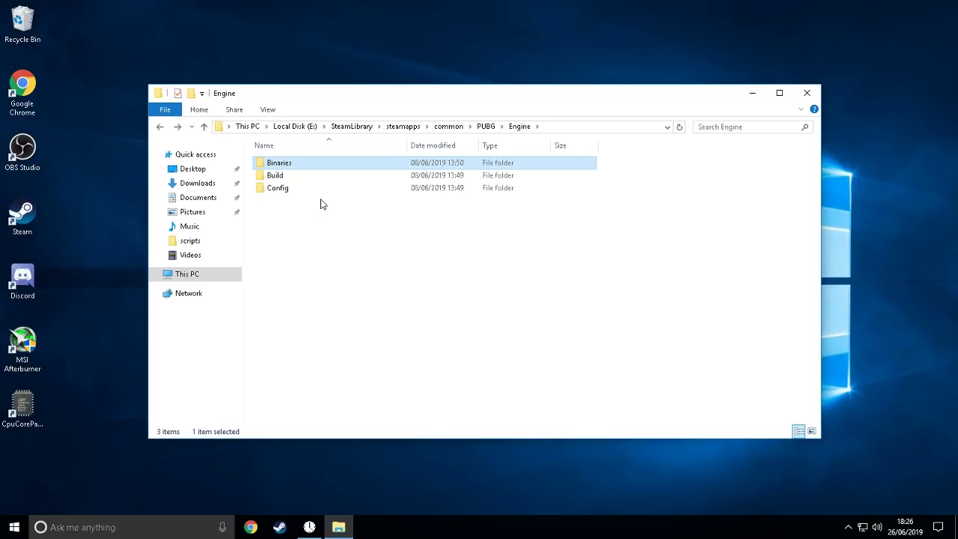
key("BackSpace")
Step: Open PUBG's TslGame\Binaries\Win64 folder and show its full path in the address bar
left_click(302, 189)
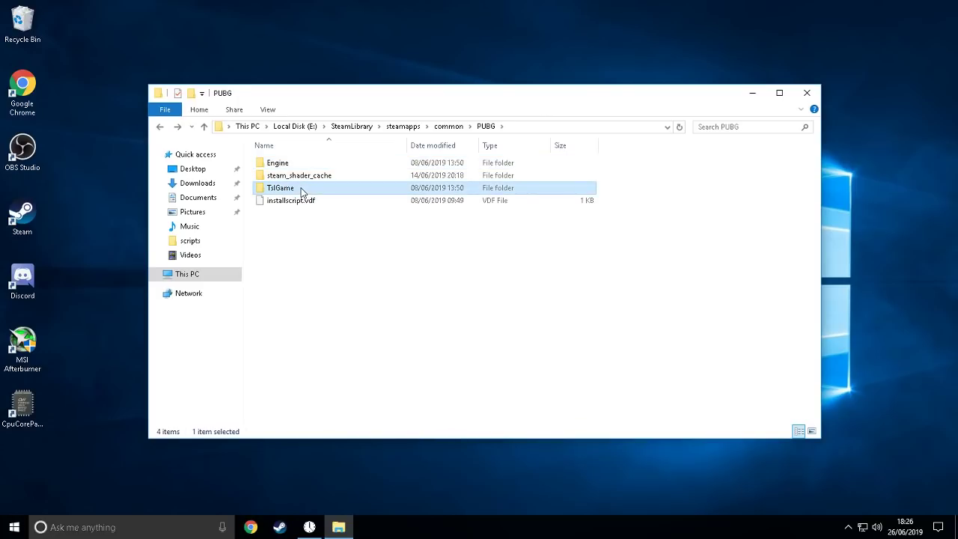
double_click(303, 189)
left_click(302, 190)
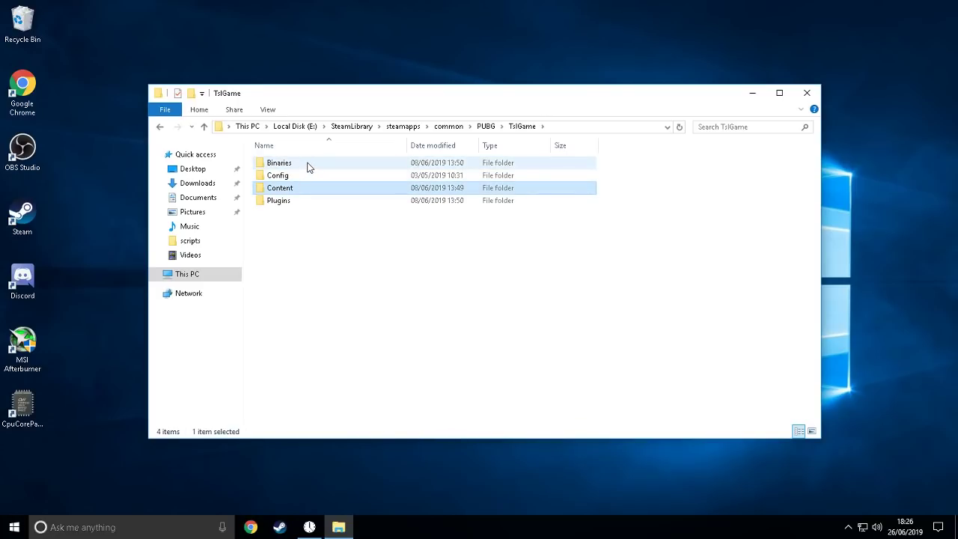
double_click(307, 165)
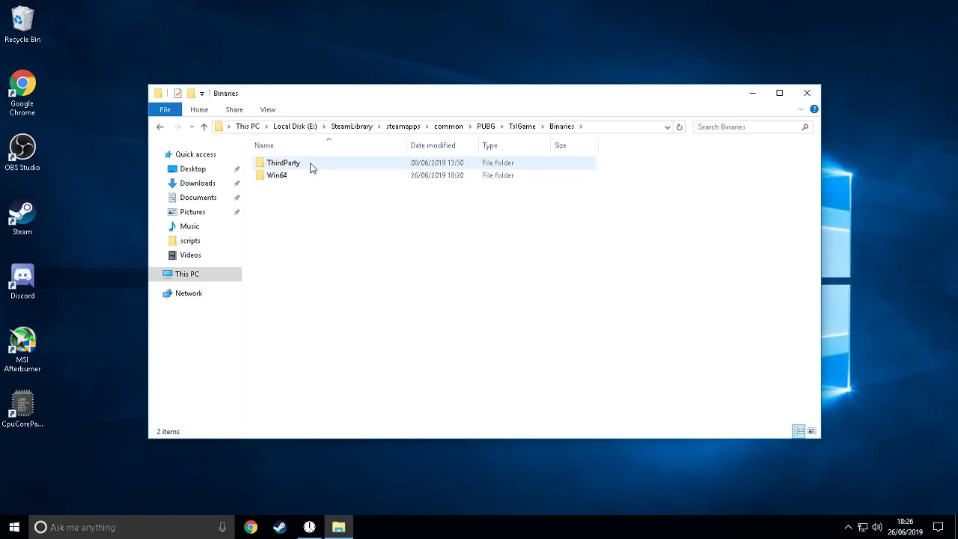
double_click(314, 164)
key("BackSpace")
double_click(309, 176)
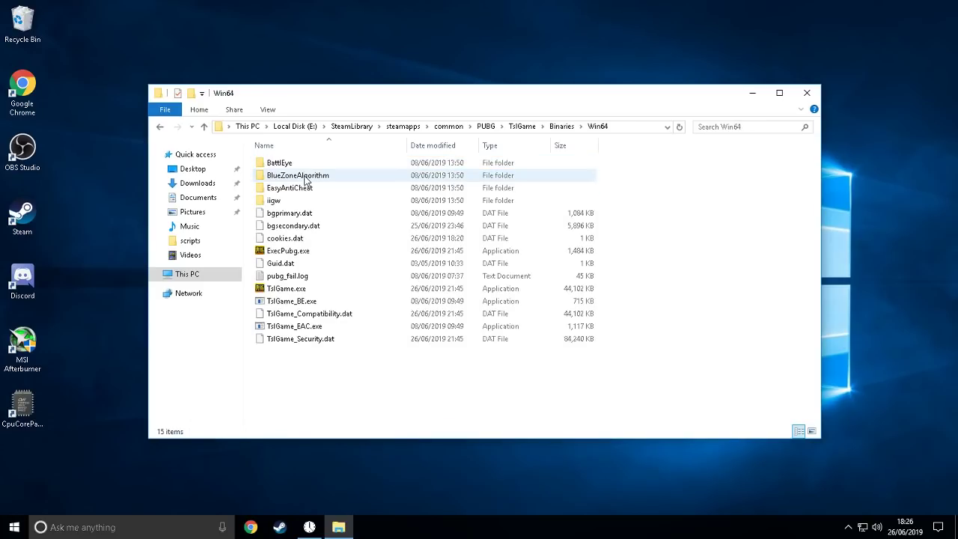
left_click(627, 126)
left_click(469, 126)
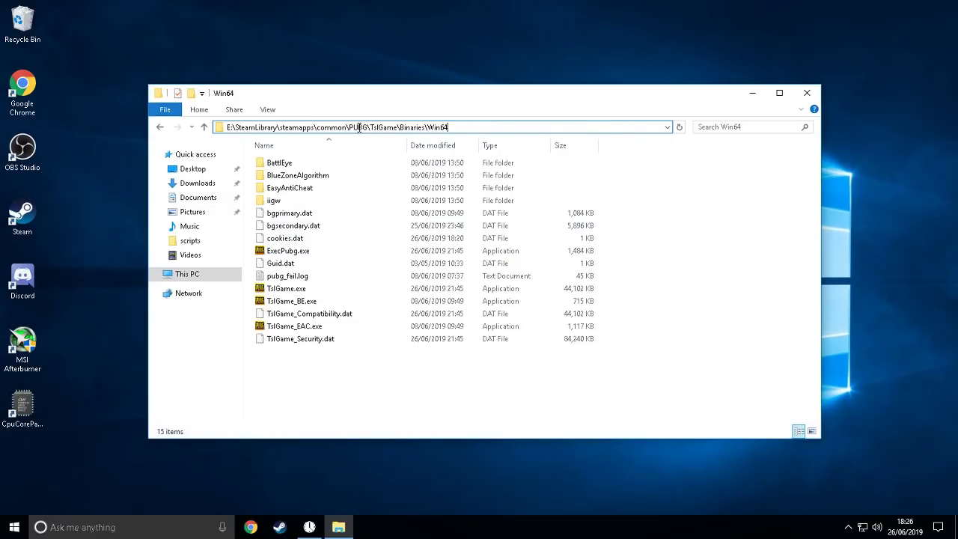
left_click(522, 129)
Step: Disable display scaling on high DPI settings in TslGame.exe's compatibility properties and apply the change
left_click(319, 288)
right_click(312, 292)
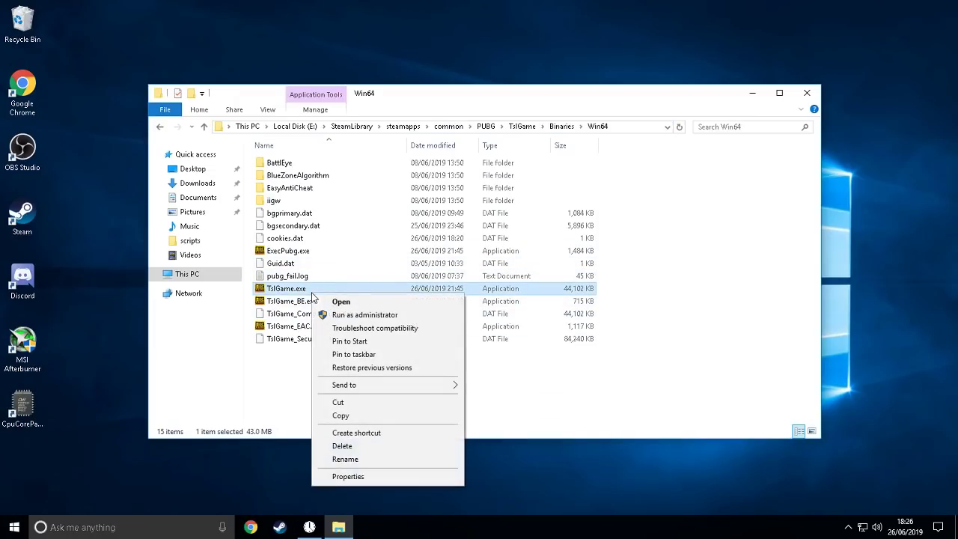
left_click(386, 477)
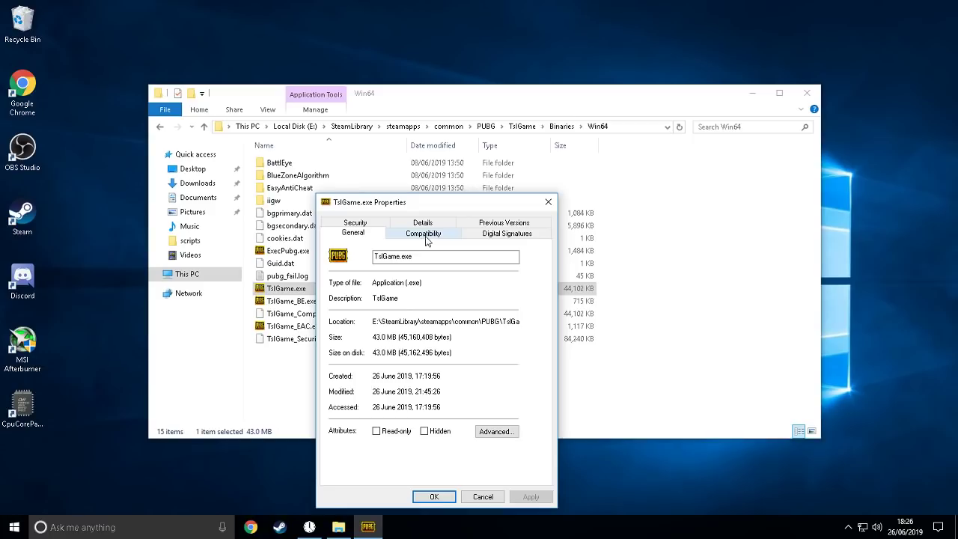
left_click(424, 234)
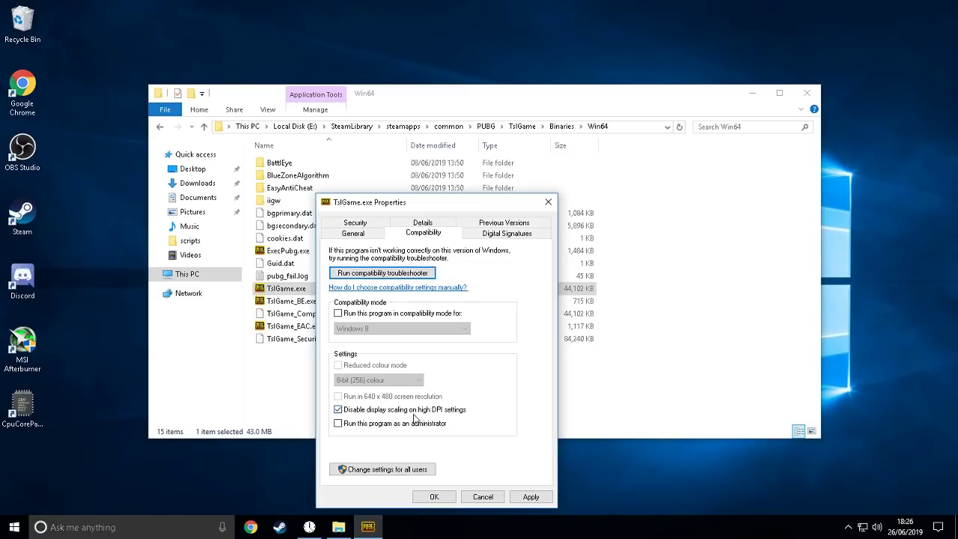
left_click(528, 498)
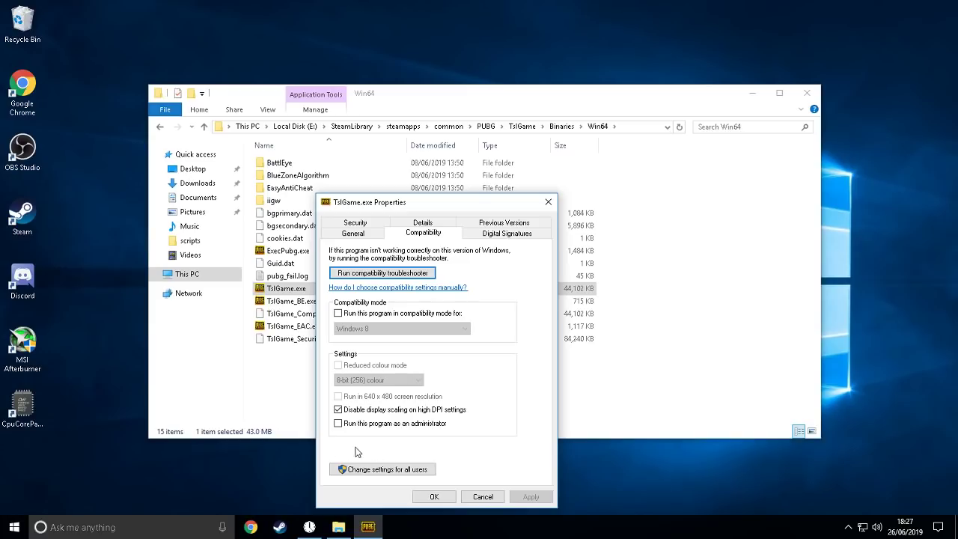
Step: Check TslGame.exe's compatibility settings for all users without changing them, and close its properties and File Explorer
left_click(387, 469)
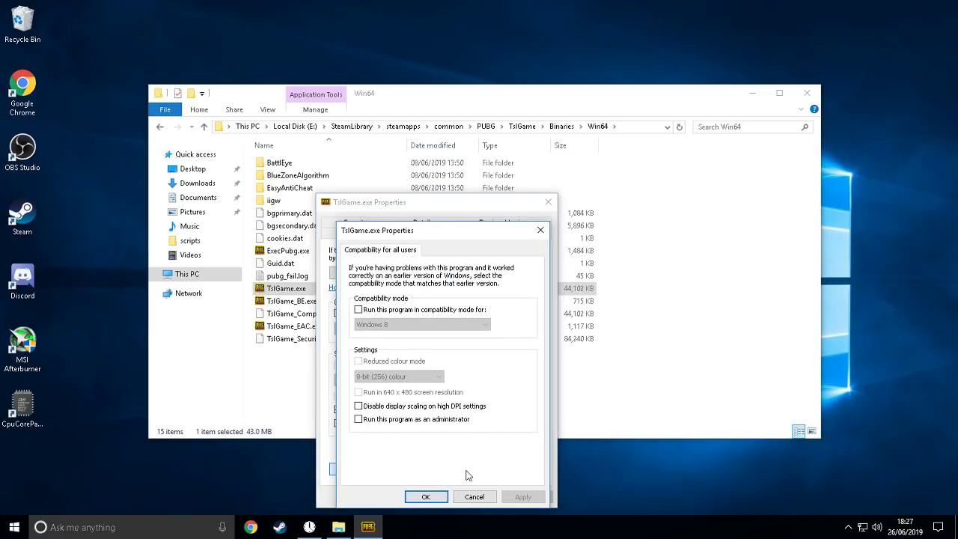
left_click(480, 497)
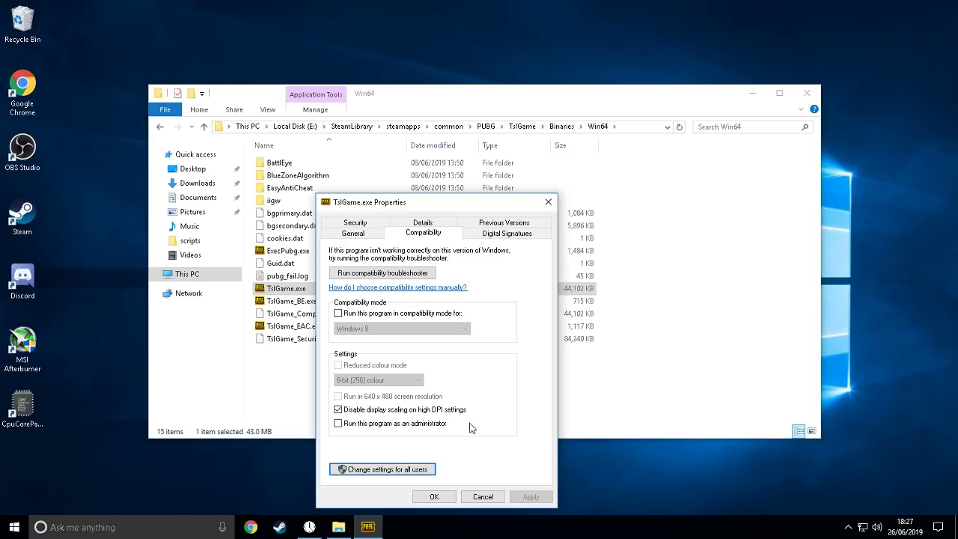
left_click(447, 497)
left_click(808, 94)
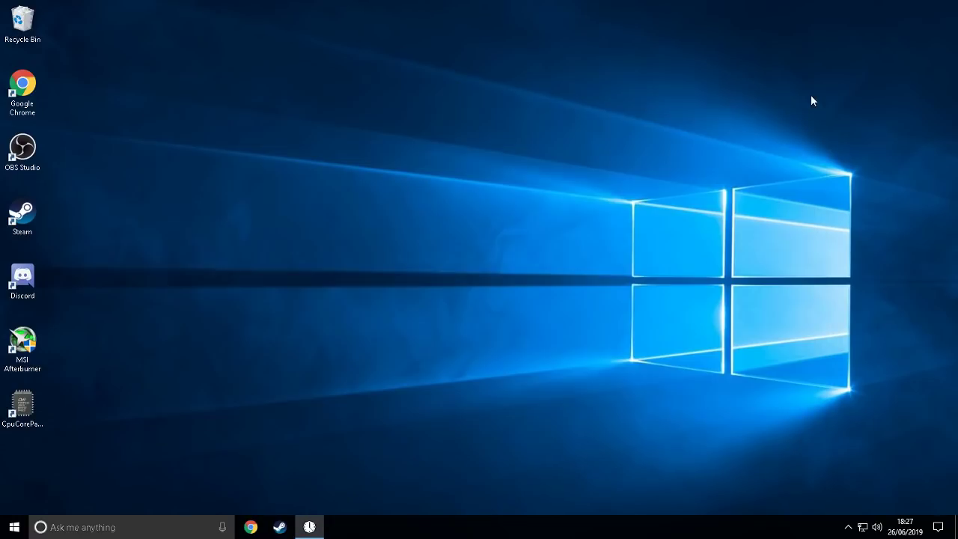
Step: Open MSI Afterburner from the system tray and bring up its monitoring settings
left_click(848, 528)
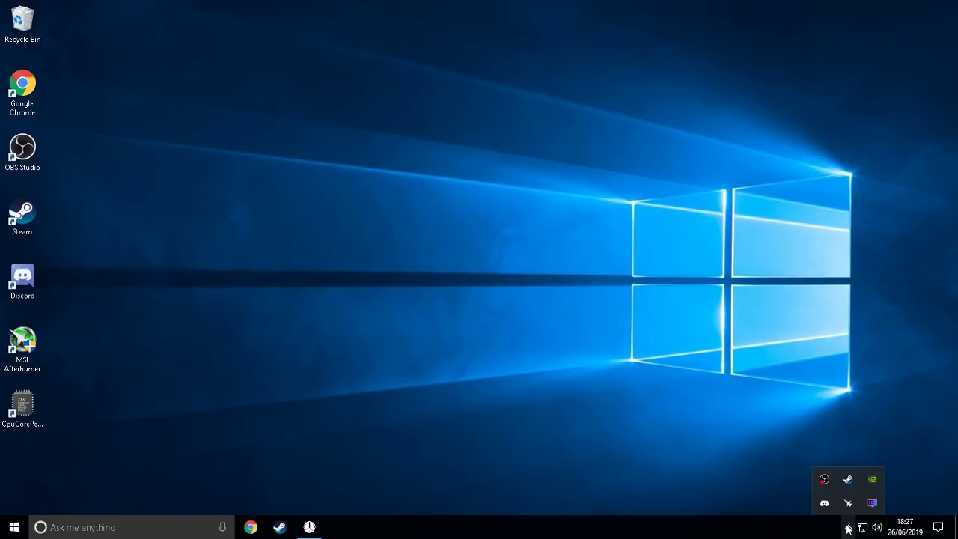
left_click(848, 502)
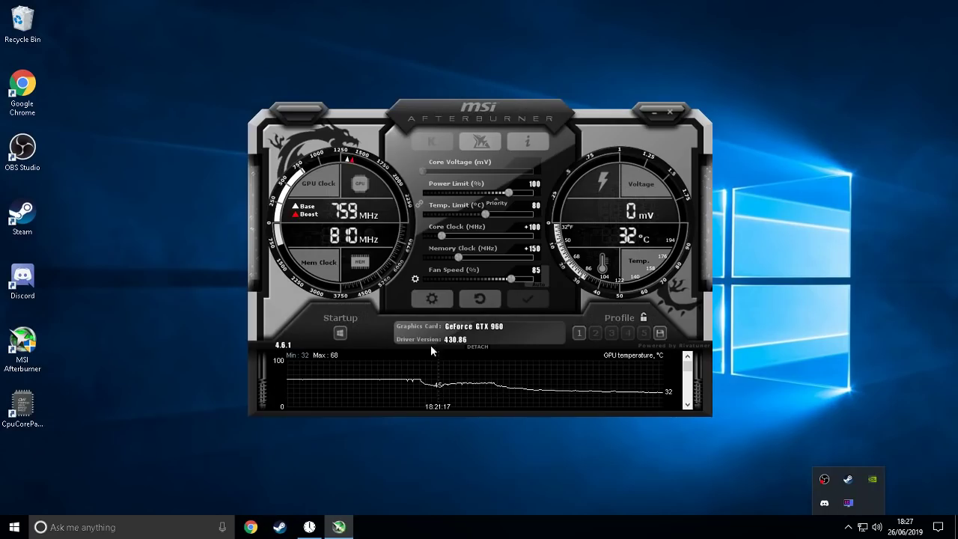
left_click(432, 299)
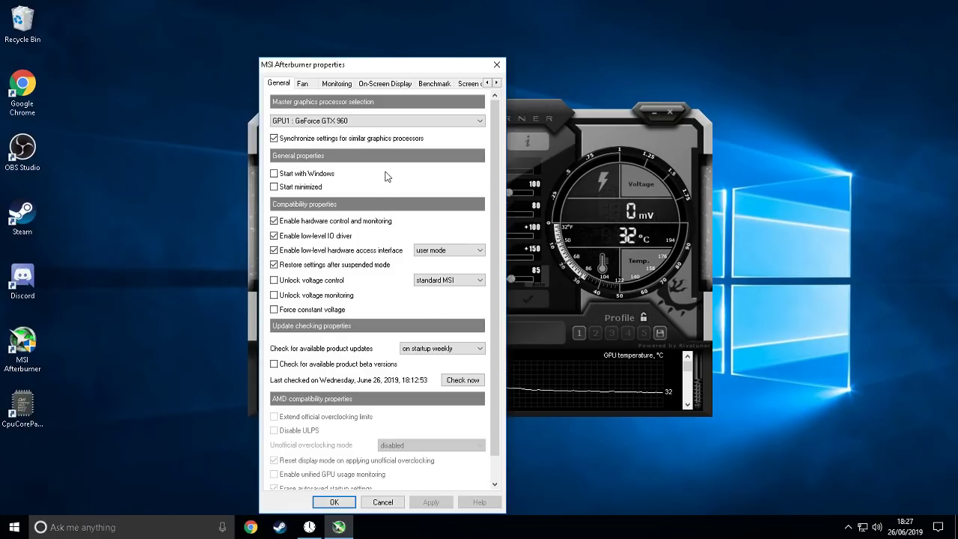
left_click(336, 83)
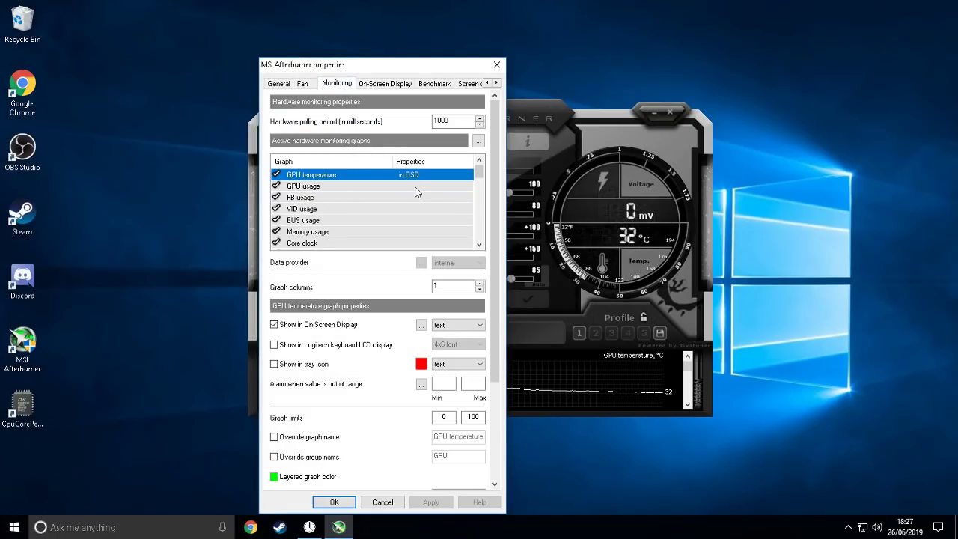
Step: Open RivaTuner Statistics Server from the system tray to view its on-screen display settings, and close it
left_click(848, 527)
left_click(849, 503)
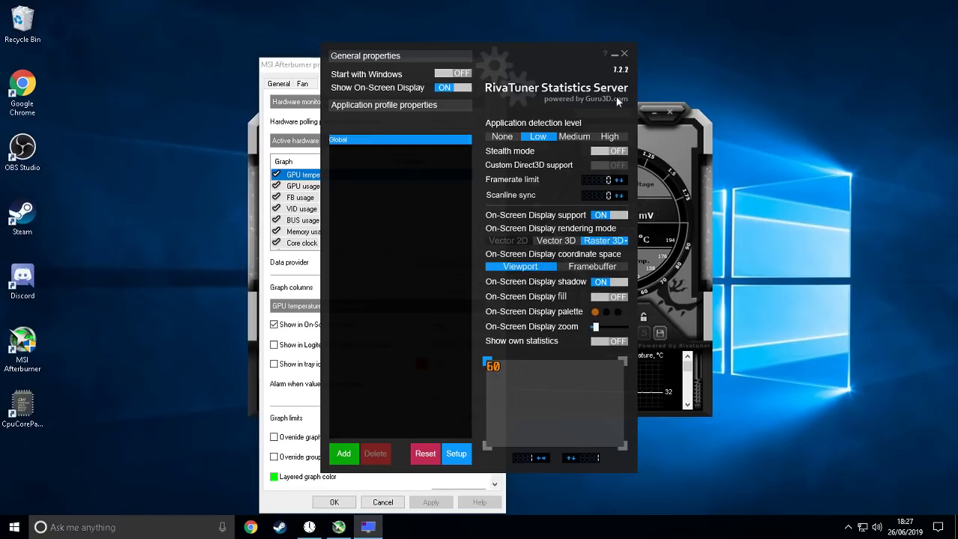
left_click(625, 54)
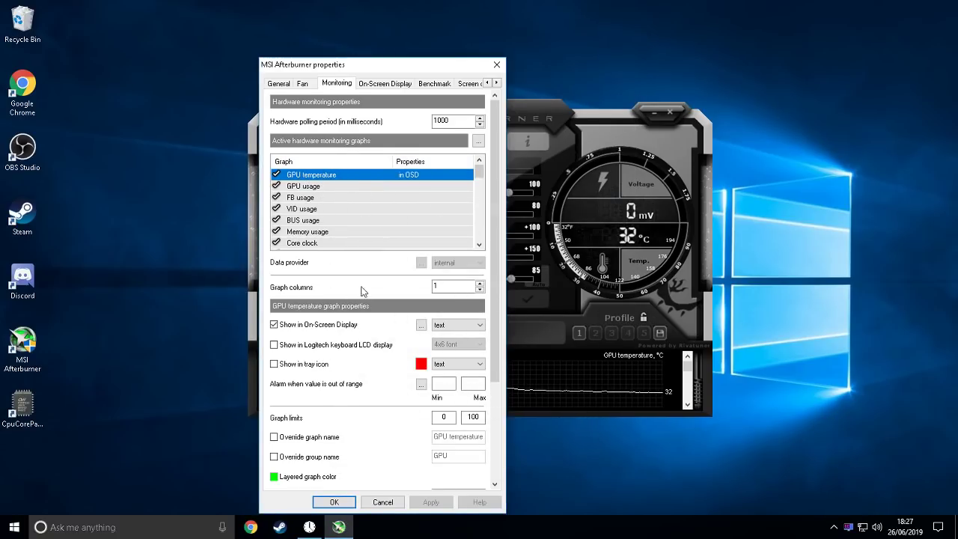
Step: Toggle Show in On-Screen Display off and back on for the GPU temperature and CPU temperature graphs
left_click(333, 327)
left_click(333, 328)
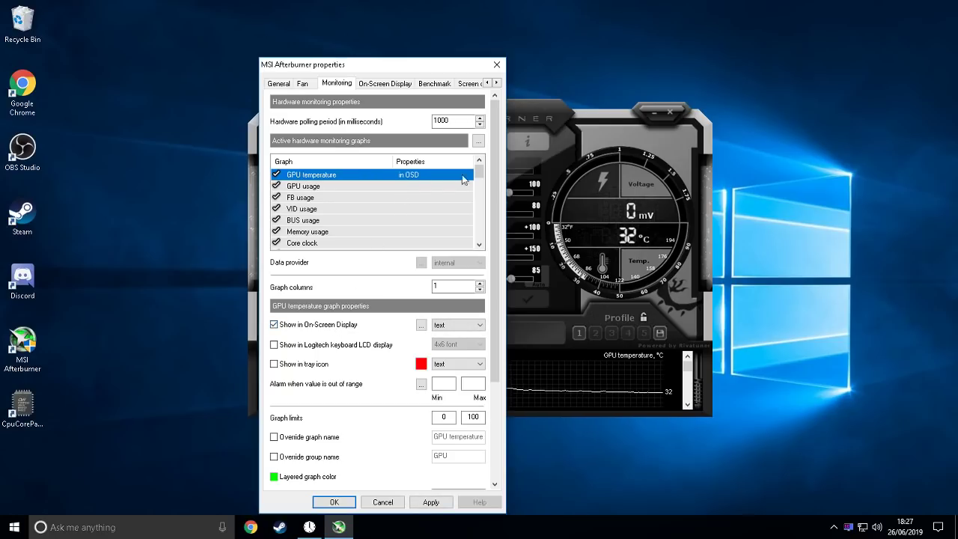
left_click_drag(483, 173, 487, 200)
left_click(354, 220)
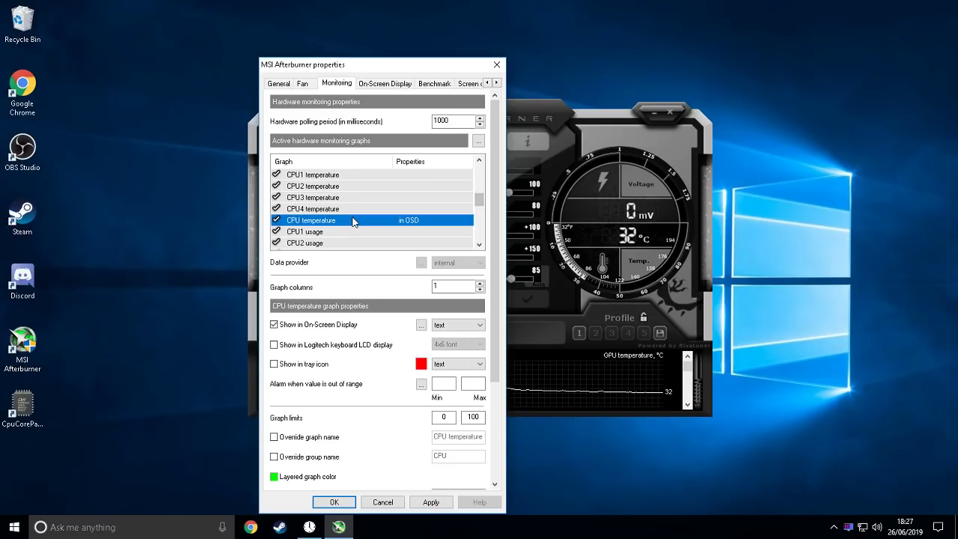
left_click(344, 328)
left_click(340, 327)
Step: Toggle Framerate monitoring and its on-screen display off and back on, then cancel the properties and close MSI Afterburner
left_click_drag(484, 202, 482, 227)
left_click(277, 220)
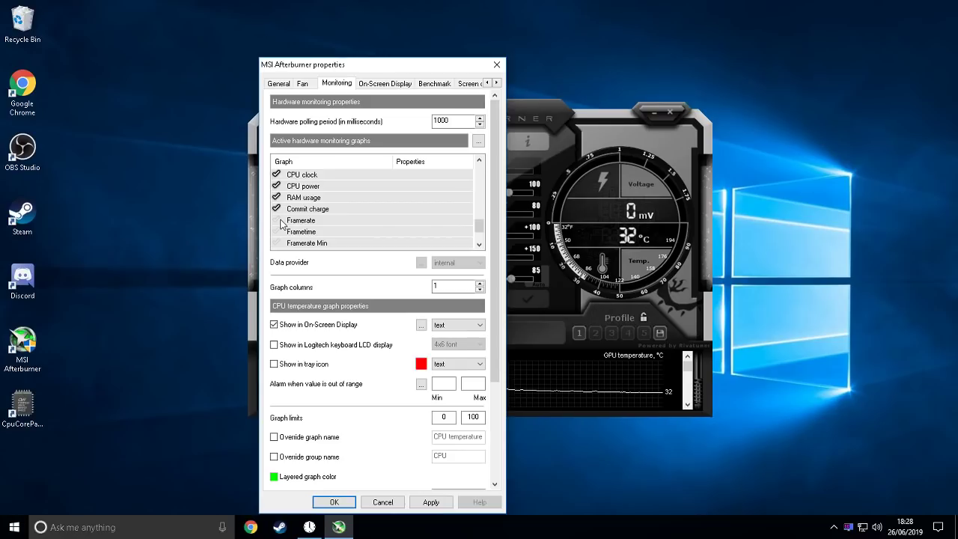
left_click(276, 220)
left_click(430, 224)
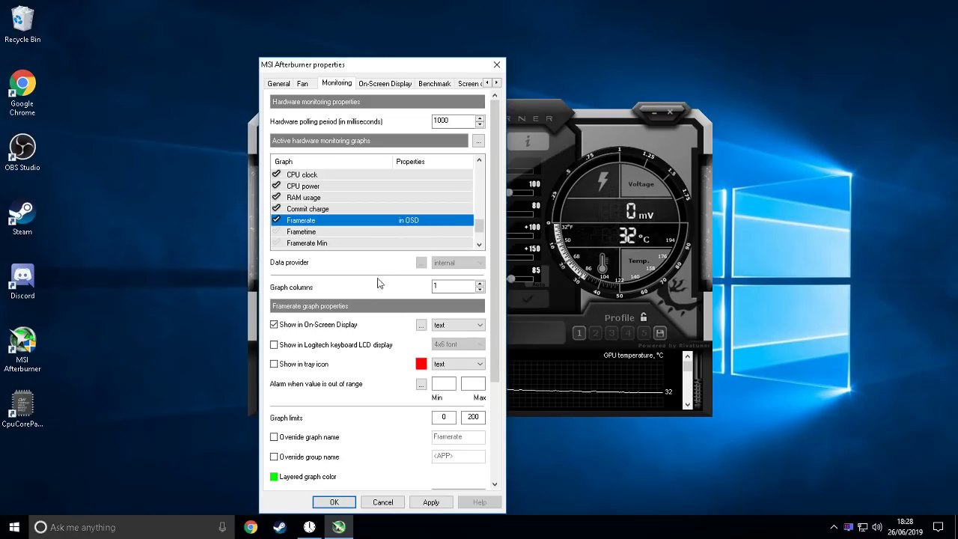
left_click(349, 328)
left_click(352, 327)
left_click(382, 502)
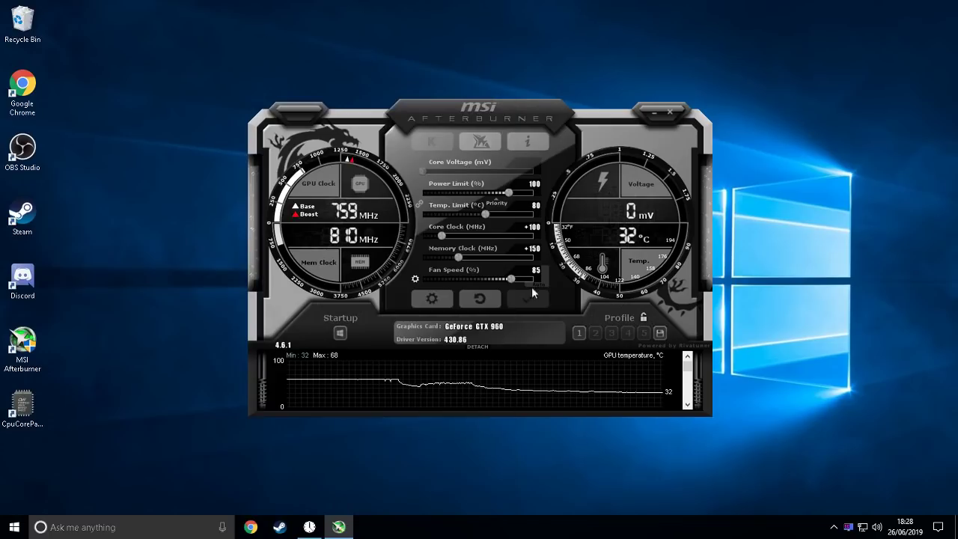
left_click(668, 113)
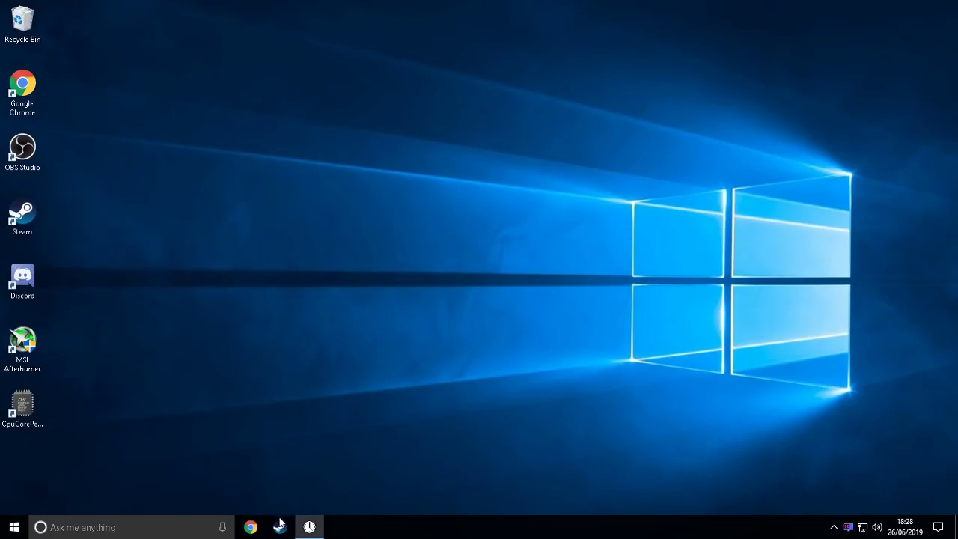
Step: Search Windows for "sy", launch System Configuration and open the advanced boot options for Windows 10
left_click(14, 527)
left_click(676, 355)
left_click(197, 527)
type("sy")
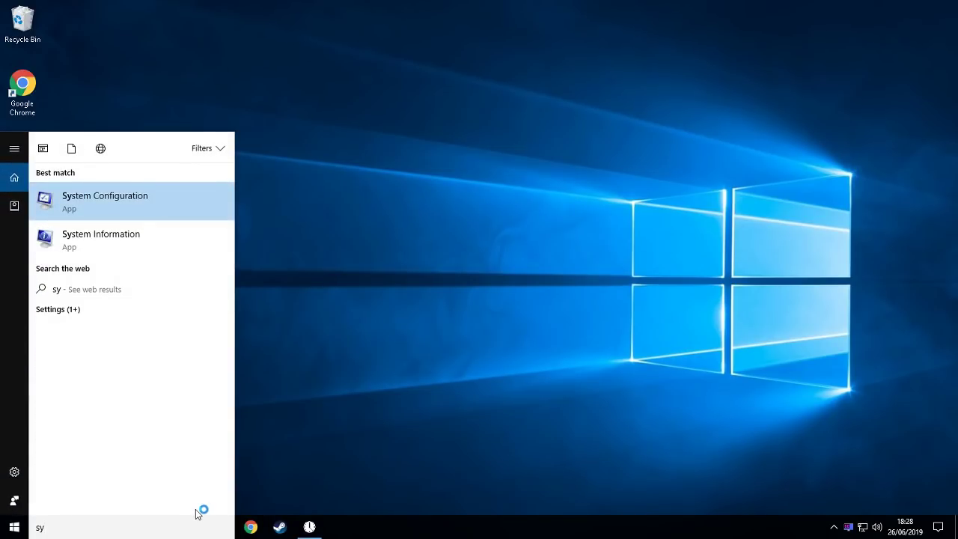
key("Return")
left_click(352, 170)
left_click(336, 174)
left_click(357, 171)
left_click(334, 176)
left_click(351, 171)
left_click(379, 261)
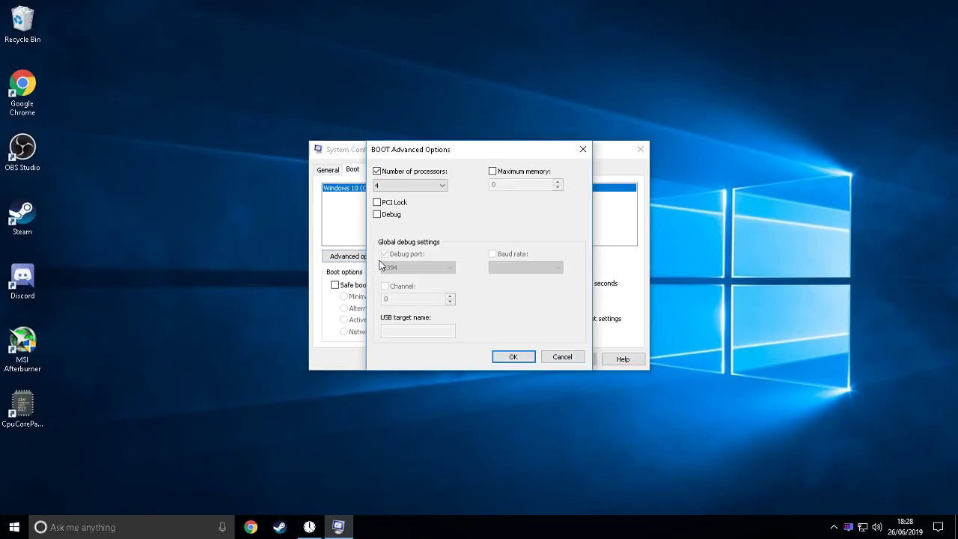
Step: Keep the number of processors at 4 and accept the advanced boot options
left_click(432, 187)
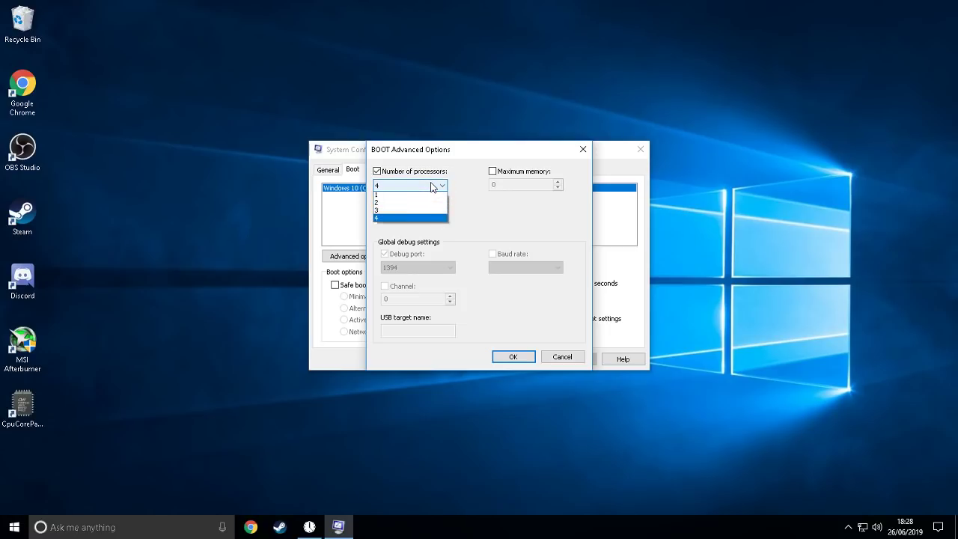
left_click(434, 186)
left_click(513, 358)
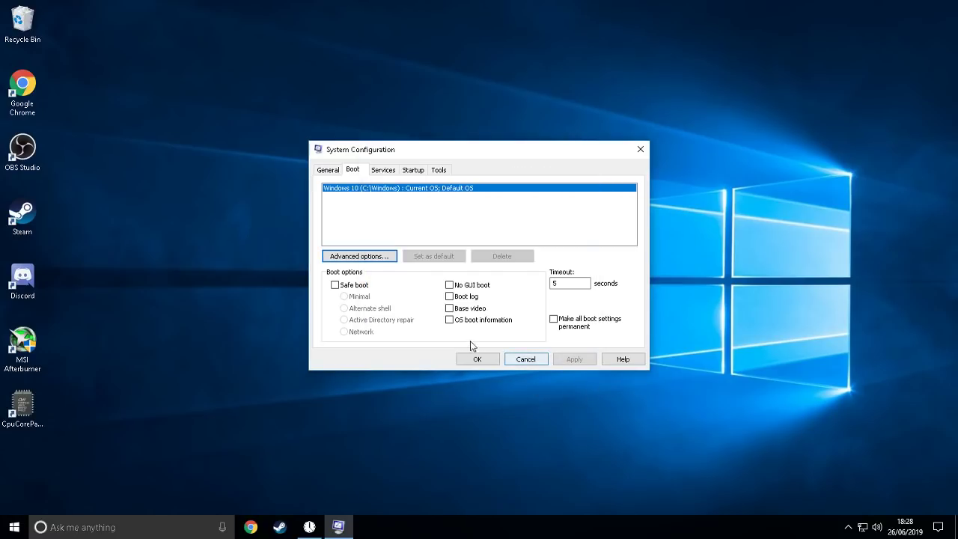
Step: Set the boot timeout to 5 seconds, enable No GUI boot and apply the boot settings
double_click(568, 283)
type("5")
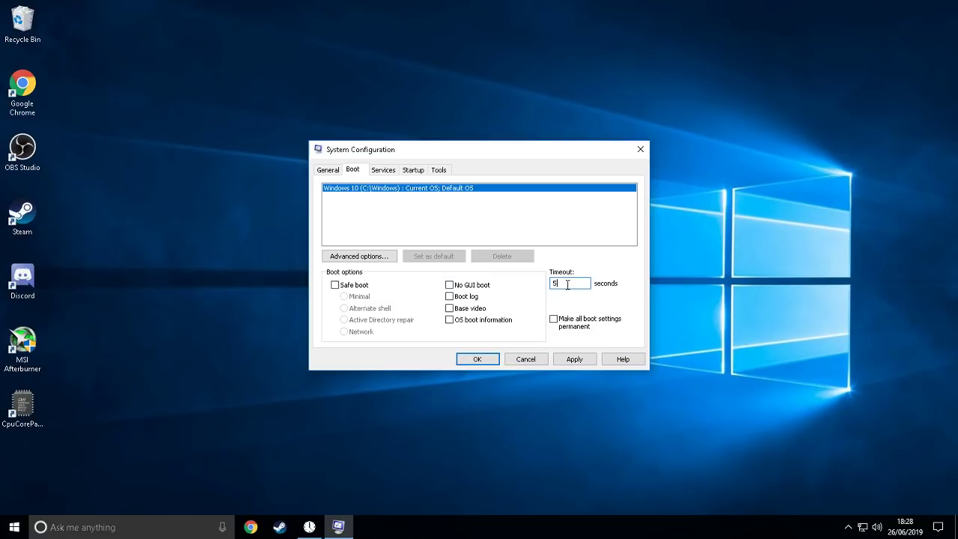
left_click(449, 285)
left_click(574, 359)
Step: Hide all Microsoft services in the System Configuration services list to examine the remaining third-party services
left_click(383, 170)
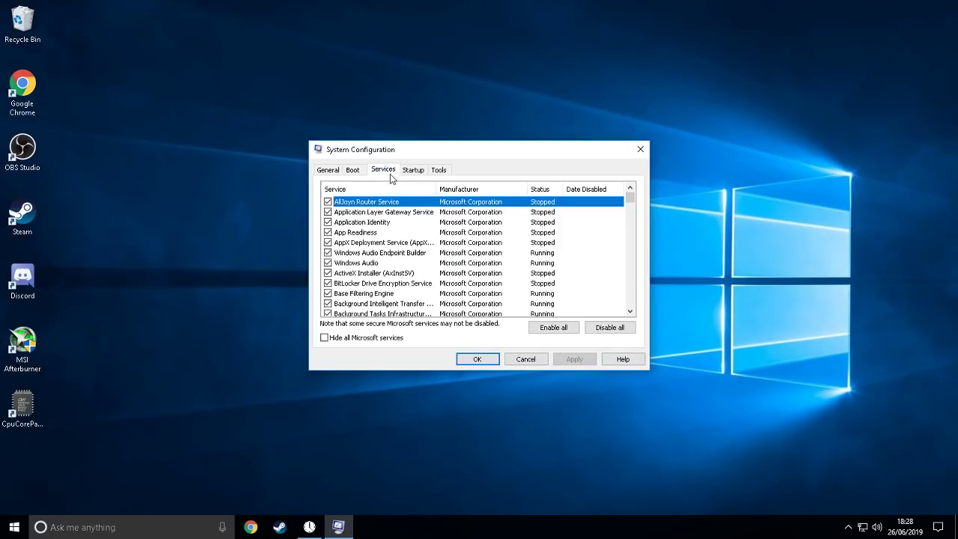
left_click(357, 340)
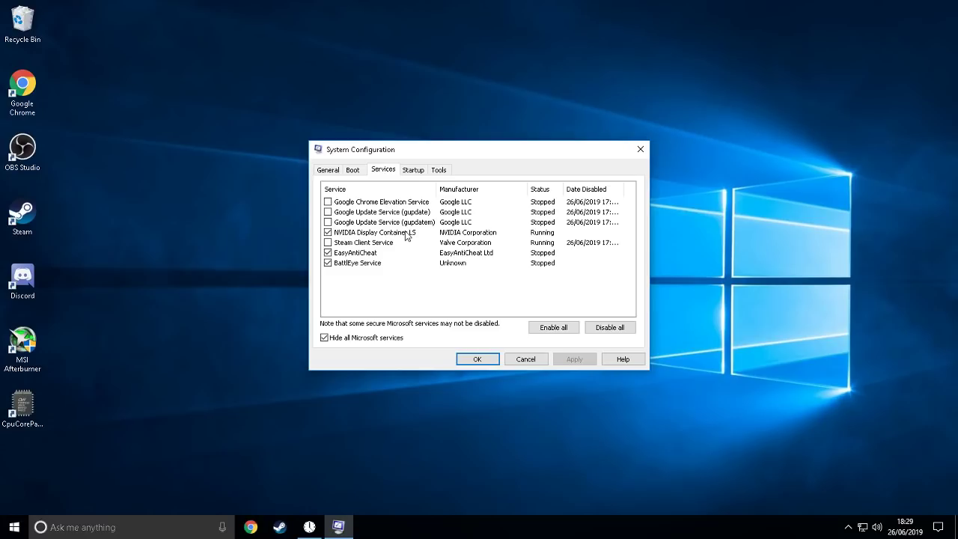
left_click(383, 339)
left_click(383, 339)
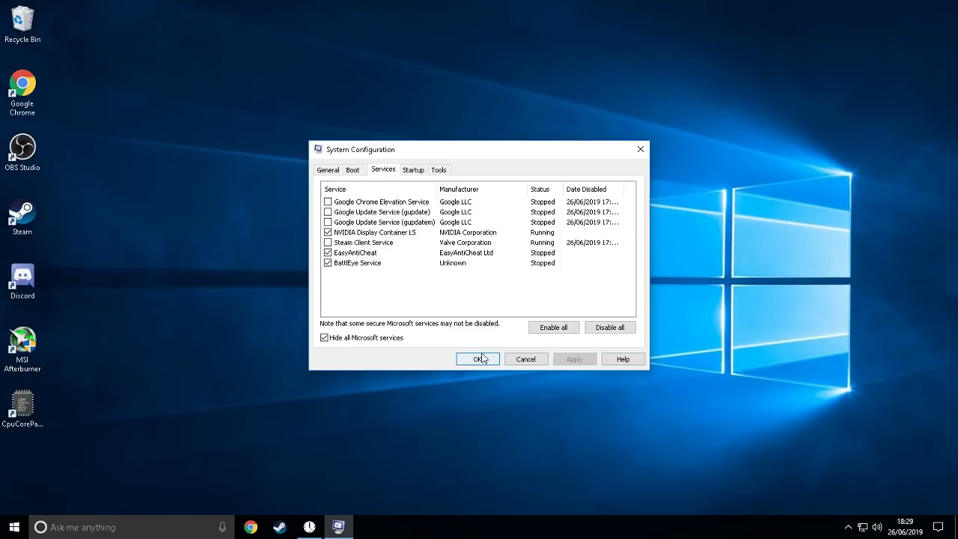
Step: View the Startup and Tools pages, return to the services list, and close System Configuration
left_click(412, 169)
left_click(439, 170)
left_click(383, 170)
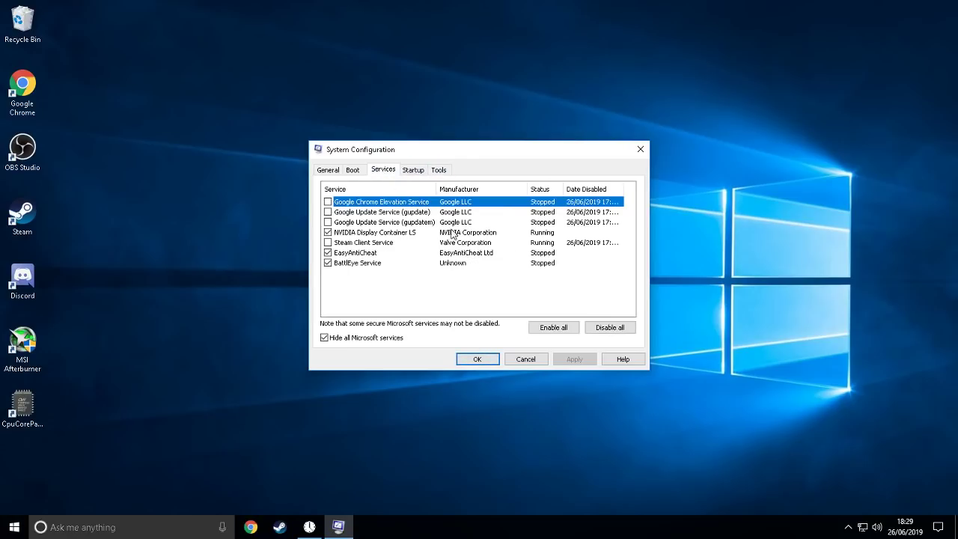
left_click(534, 359)
left_click(550, 287)
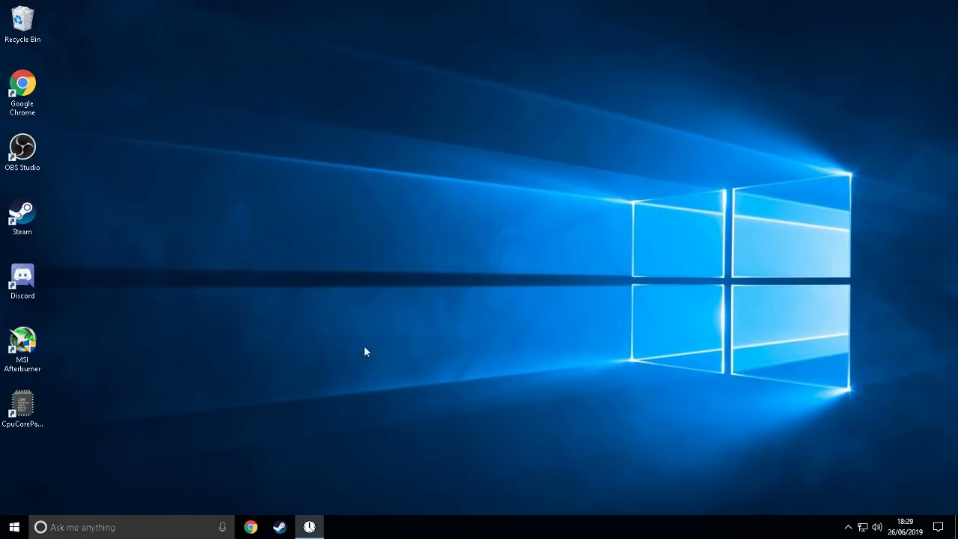
Step: In NVIDIA Control Panel's image settings with preview, apply the preference emphasising Performance, and switch to and apply the advanced 3D image settings
right_click(266, 306)
left_click(349, 391)
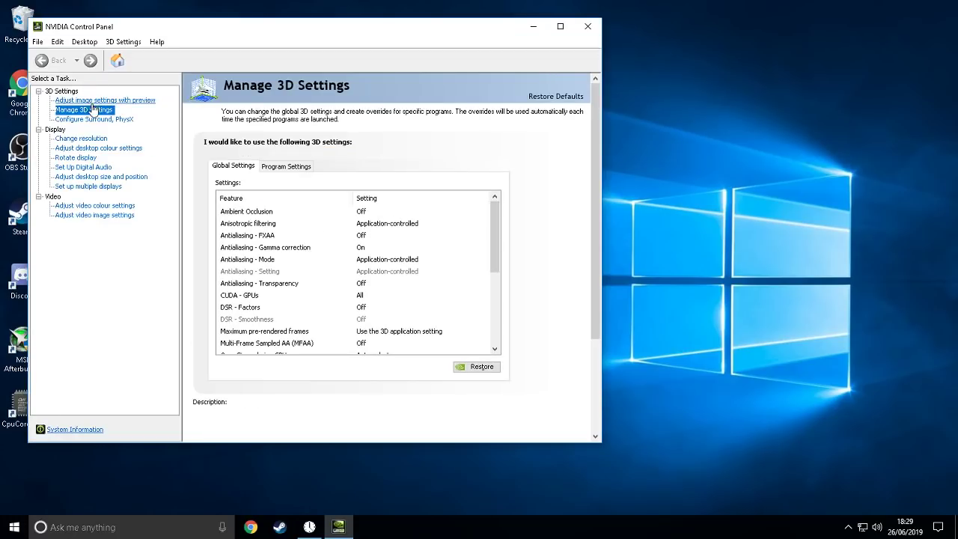
left_click(98, 100)
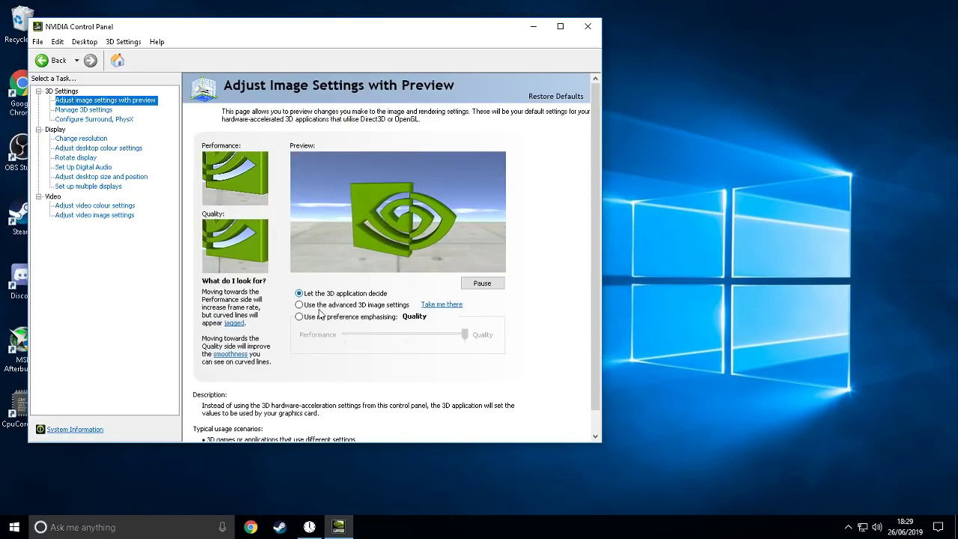
left_click(299, 316)
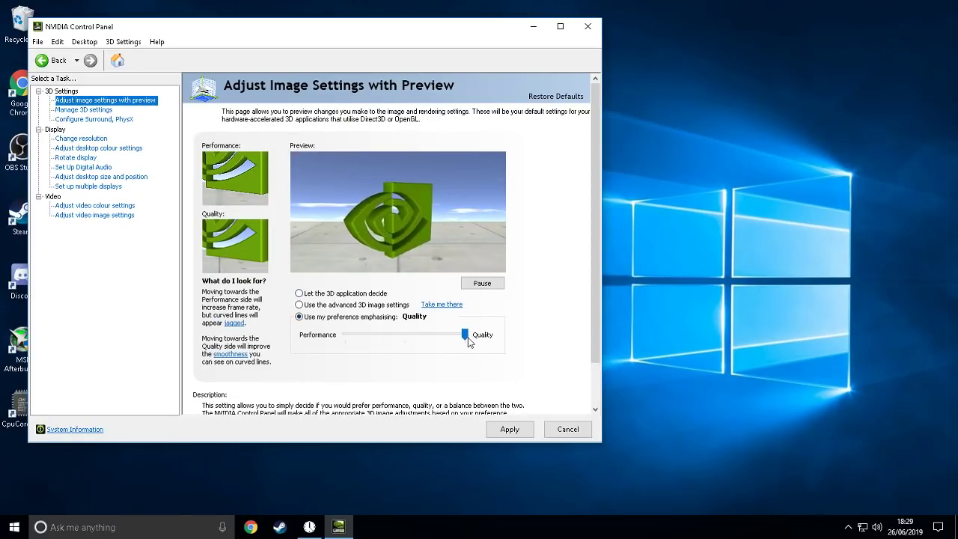
left_click_drag(465, 335, 345, 334)
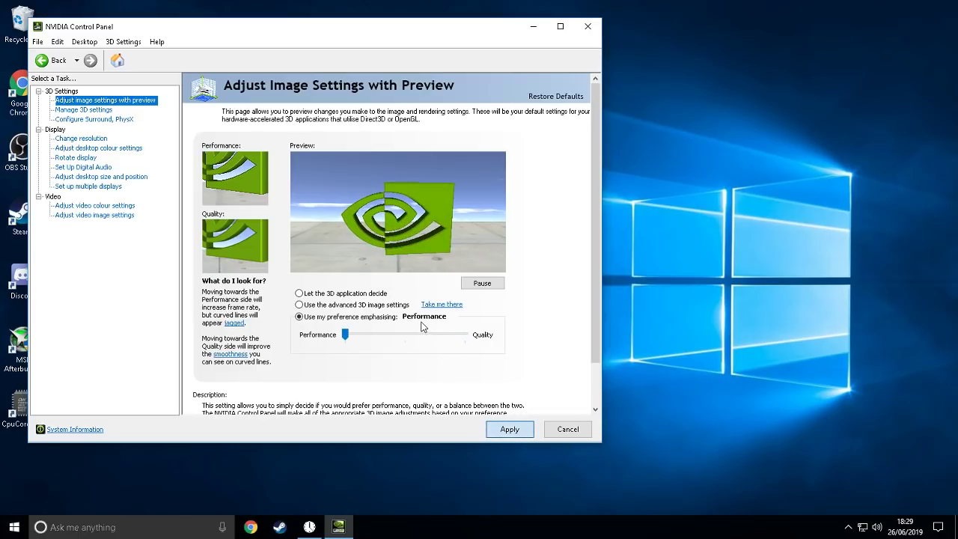
left_click(382, 306)
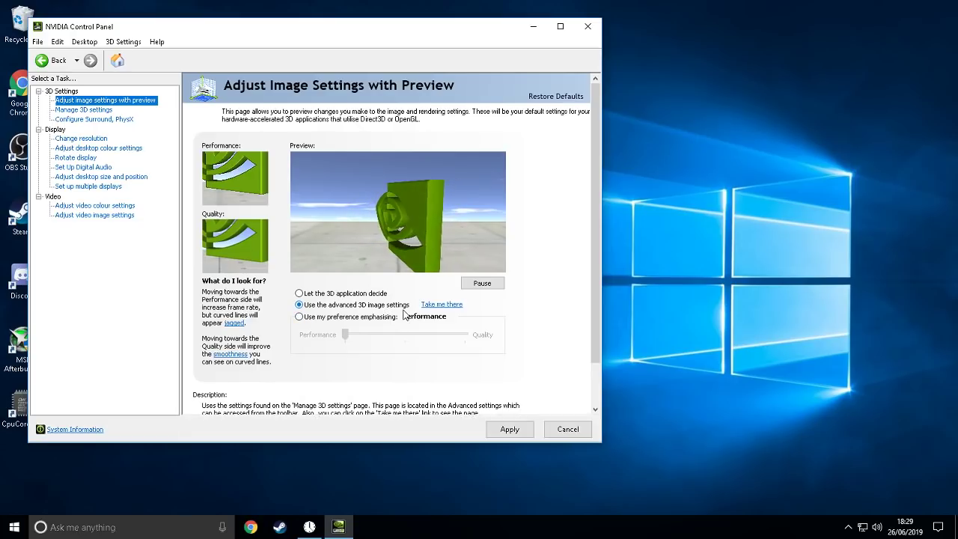
left_click(508, 430)
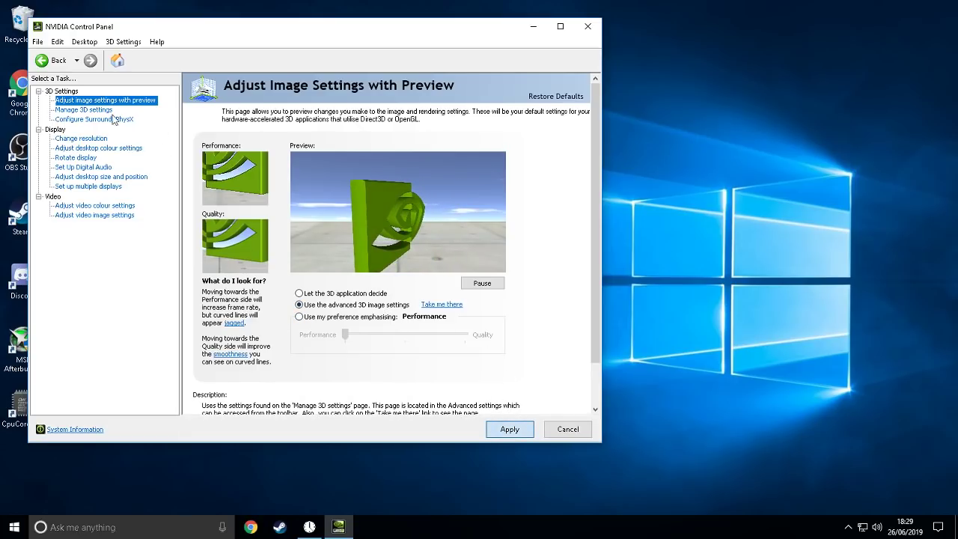
Step: In the global 3D settings, set Power management mode to Prefer maximum performance and Texture filtering - Quality to High performance
left_click(96, 111)
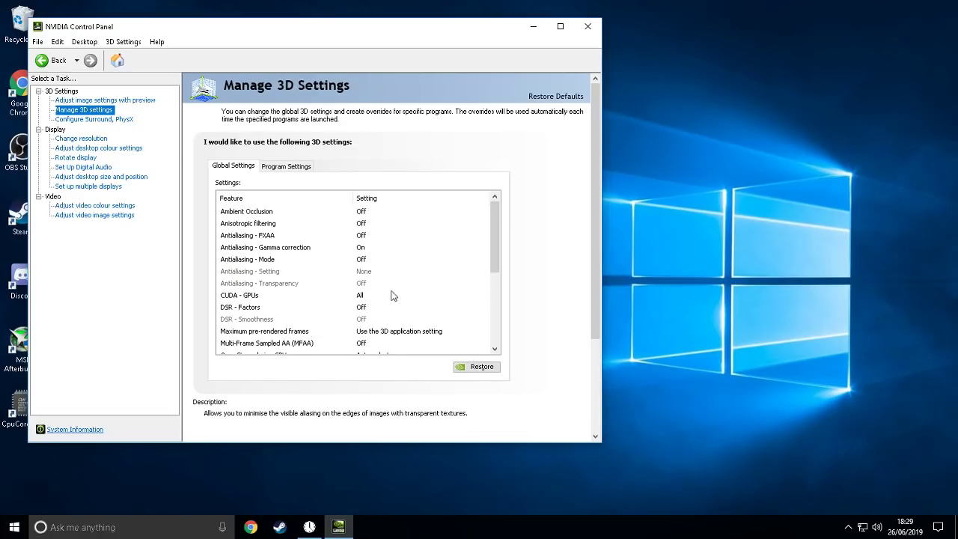
scroll(378, 293, "down", 3)
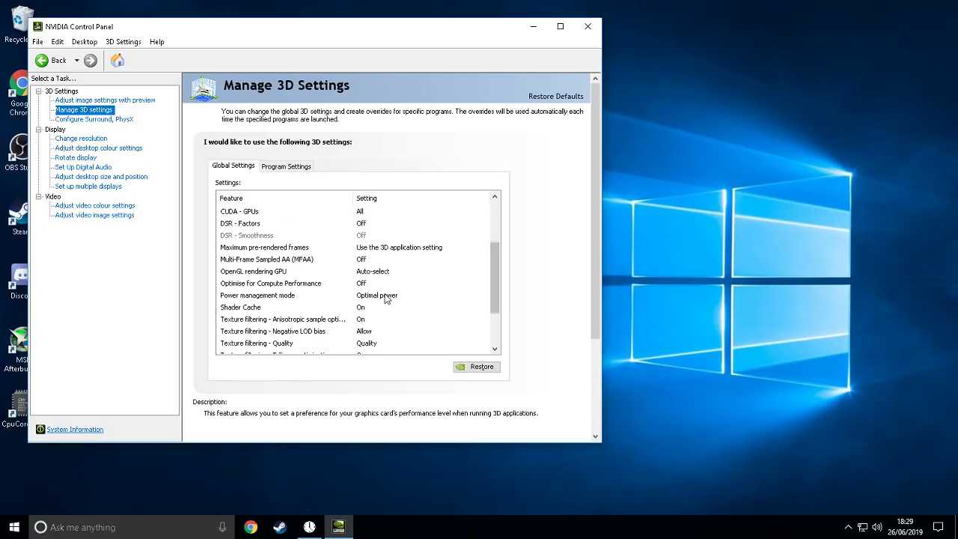
left_click(385, 298)
left_click(397, 328)
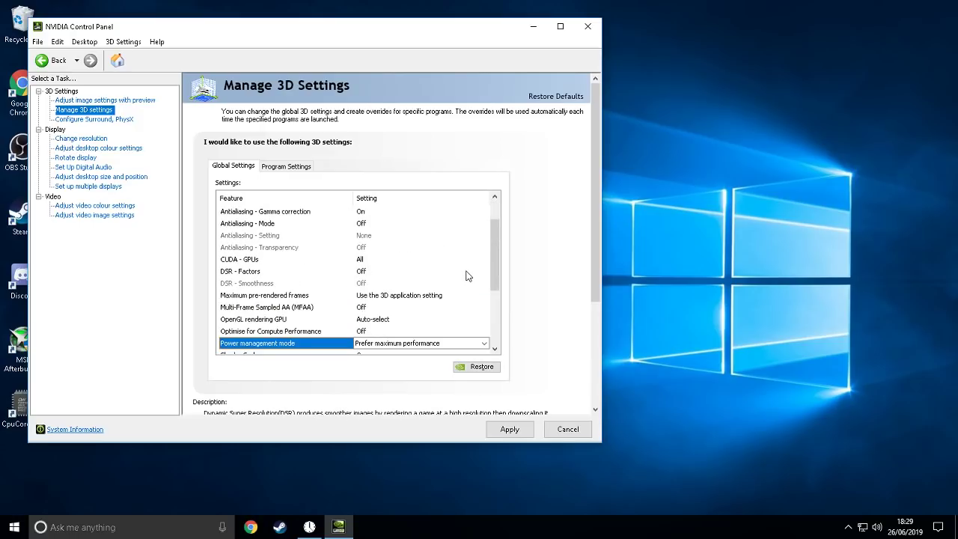
left_click_drag(500, 248, 500, 301)
left_click(375, 289)
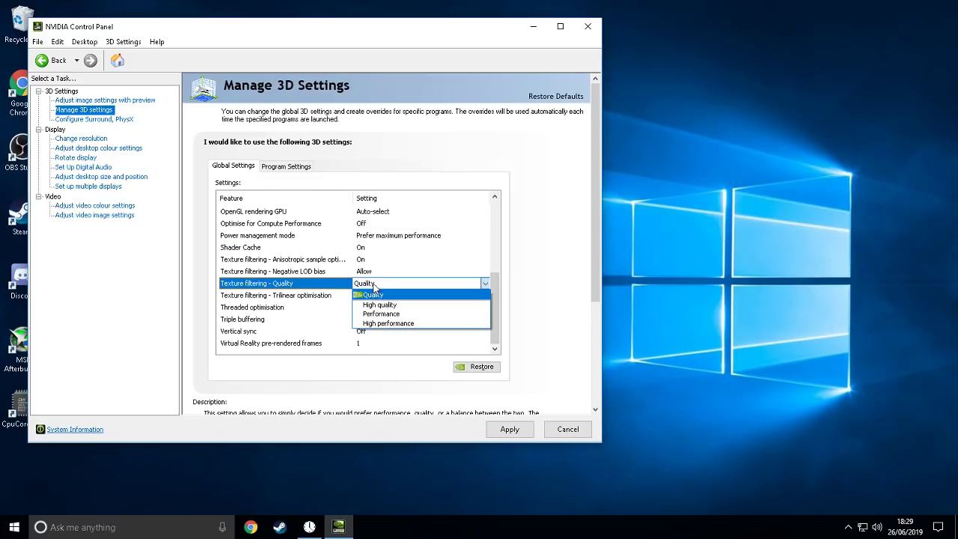
left_click(397, 325)
scroll(502, 262, "down", 2)
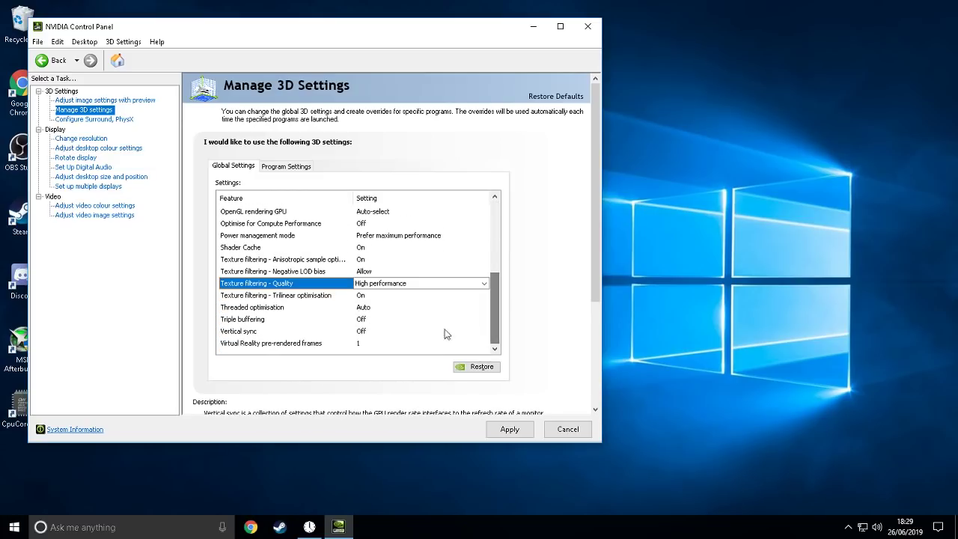
Step: Set Threaded optimisation to On and apply the global 3D settings
left_click(364, 307)
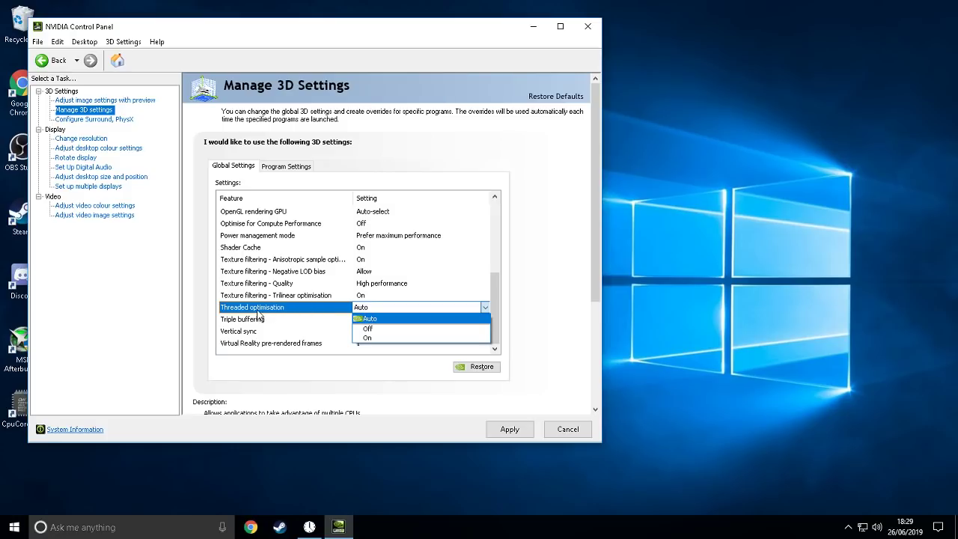
left_click(366, 338)
scroll(494, 307, "down", 6)
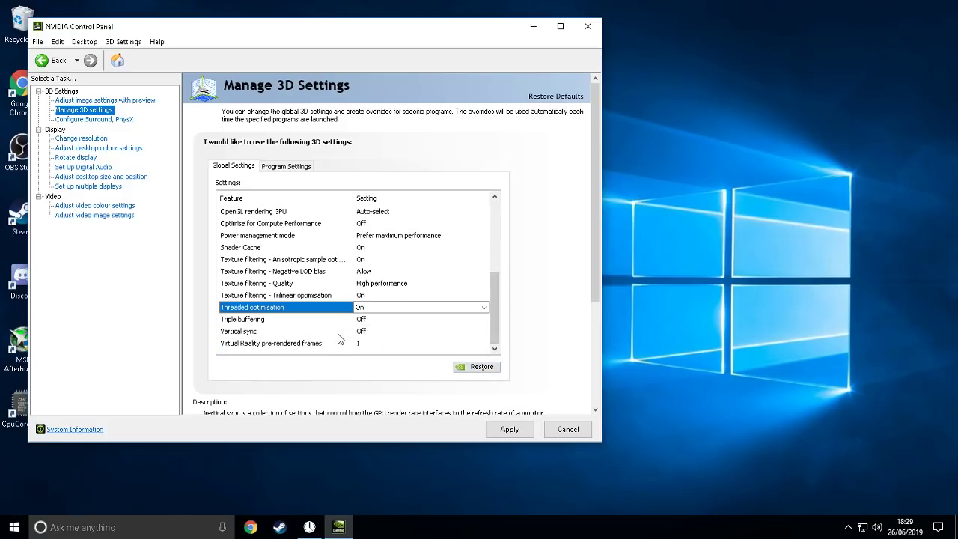
mouse_move(497, 317)
left_mouse_down()
mouse_move(502, 214)
mouse_move(497, 322)
left_mouse_up()
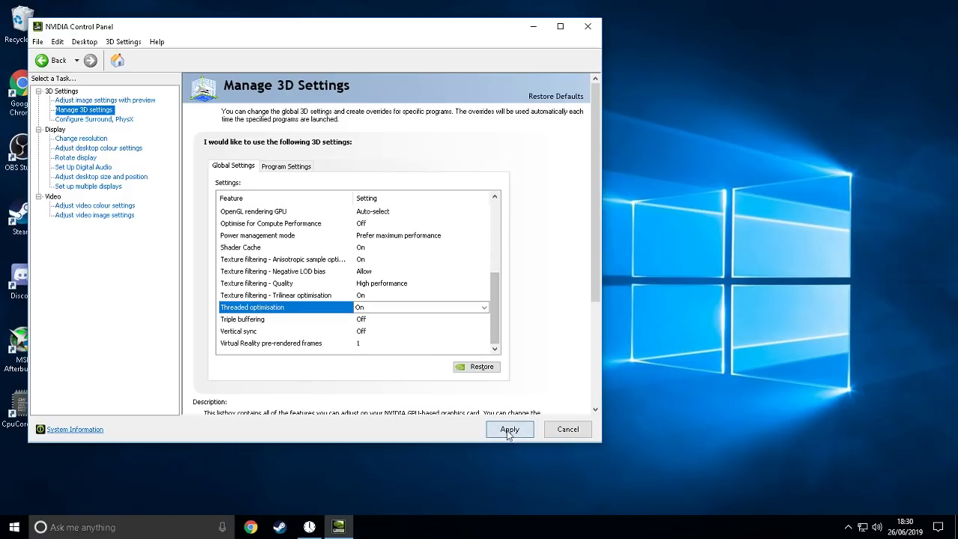
Step: Set the PhysX processor to CPU and apply the change
left_click(129, 119)
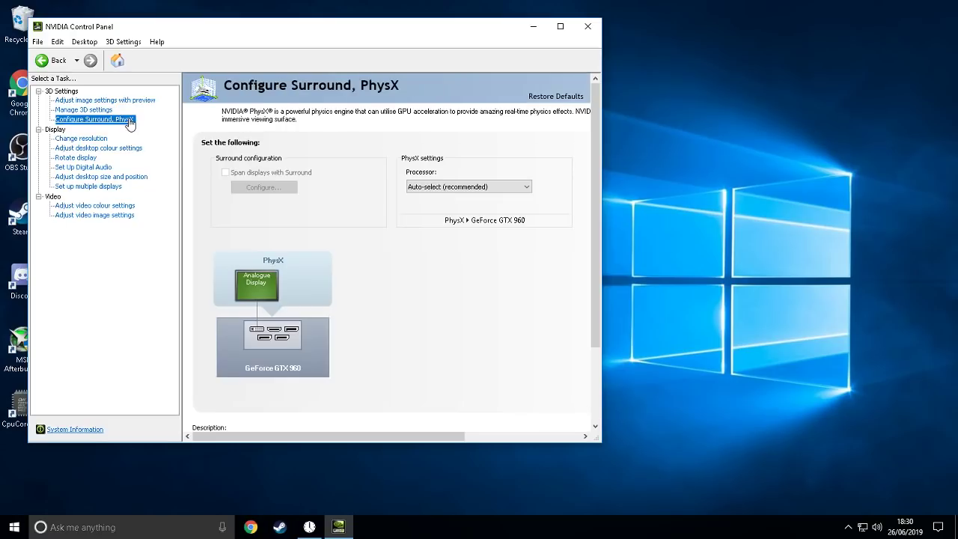
left_click(489, 187)
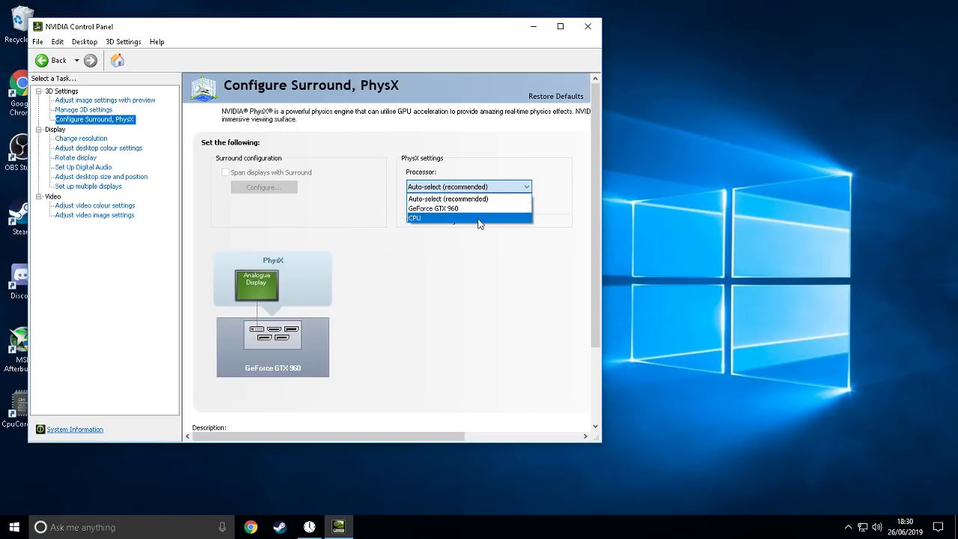
left_click(480, 219)
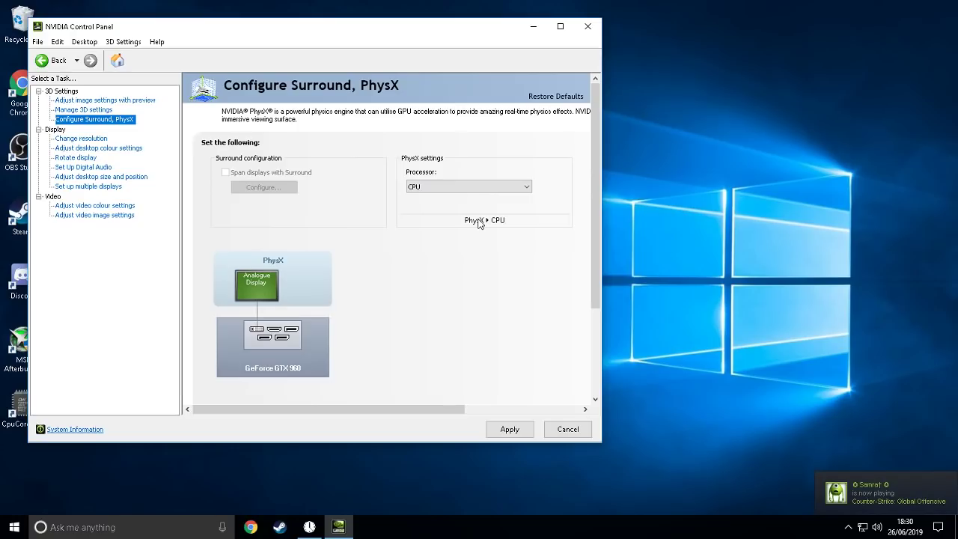
left_click(475, 186)
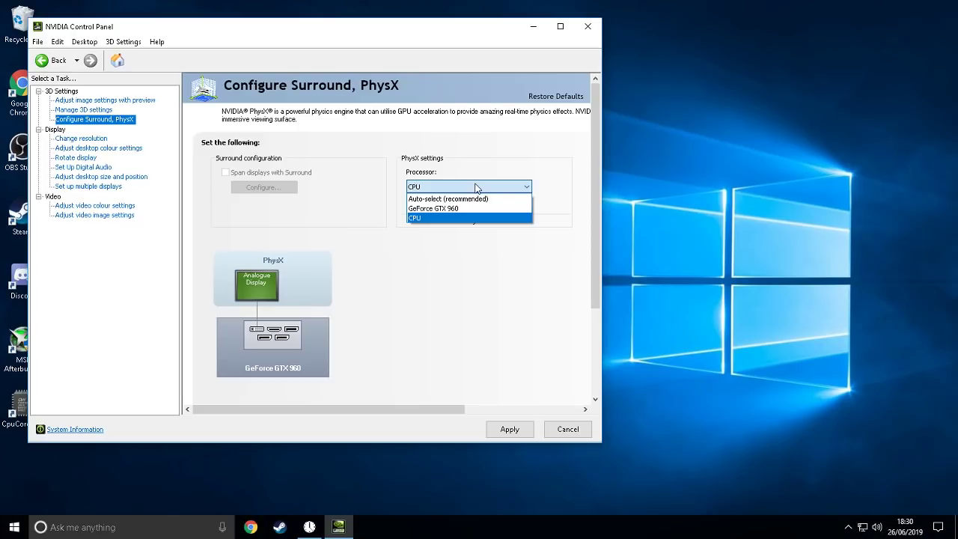
left_click(475, 187)
left_click(511, 429)
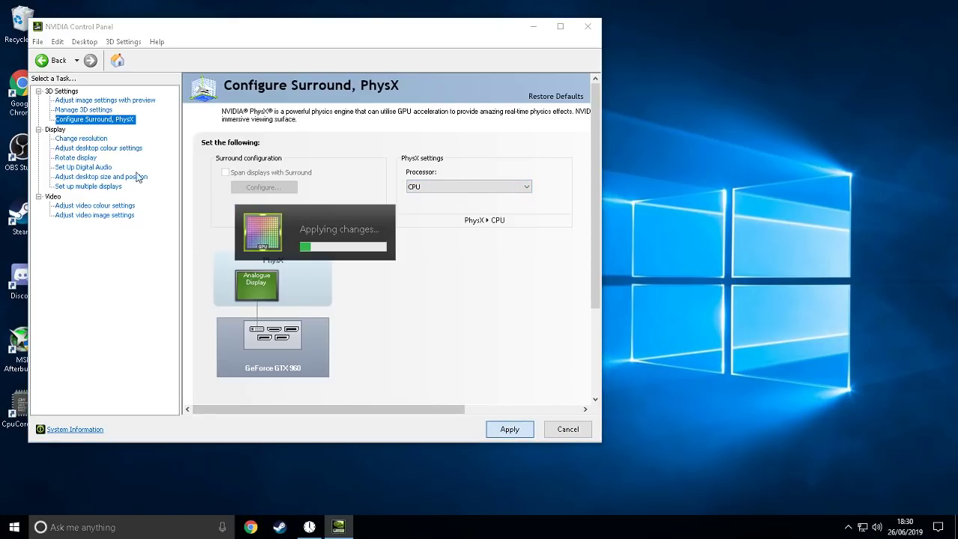
Step: Select the 1600 × 900 resolution with a 75Hz refresh rate for the display
left_click(95, 139)
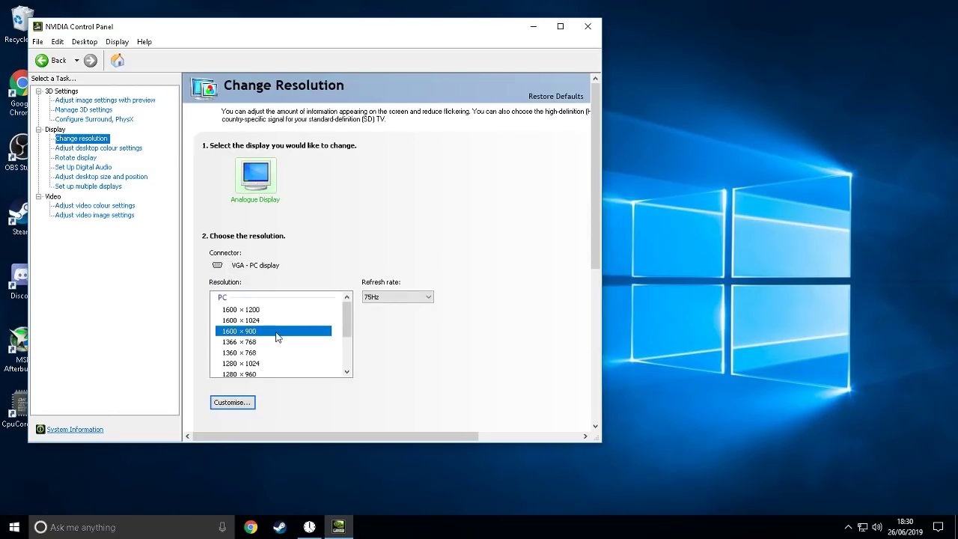
left_click(282, 336)
right_click(757, 265)
left_click(637, 242)
left_click(390, 299)
left_click(400, 315)
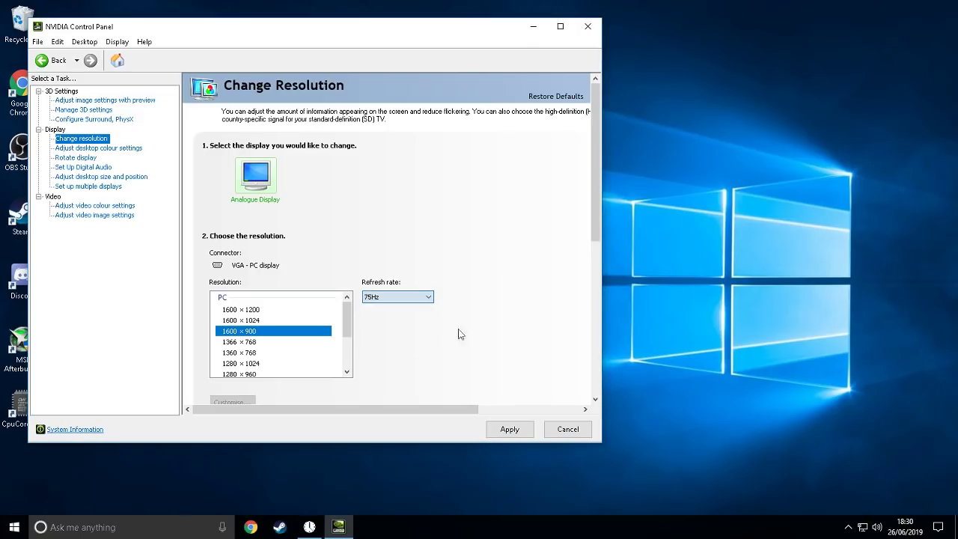
Step: Apply the desktop colour settings with digital vibrance at 76% and keep the changed desktop configuration
left_click(103, 149)
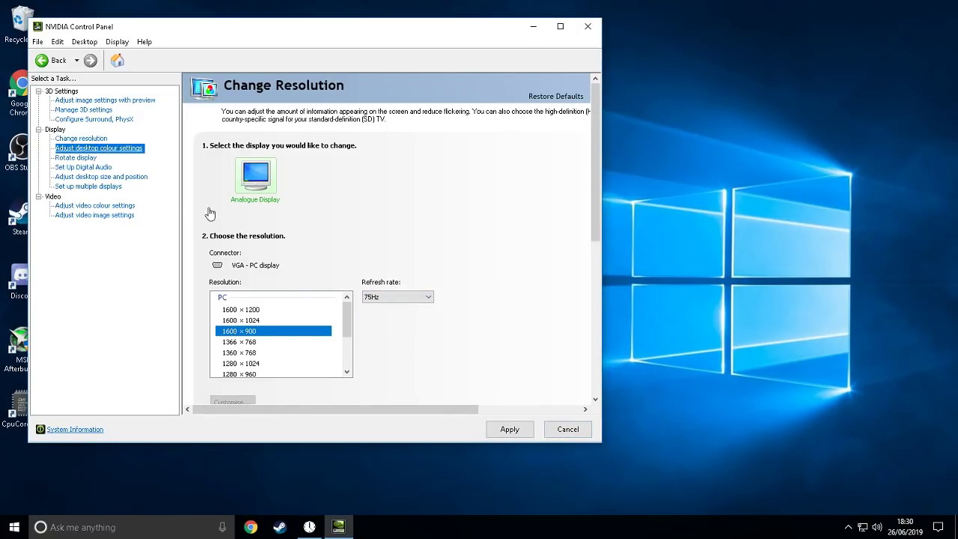
scroll(432, 332, "down", 1)
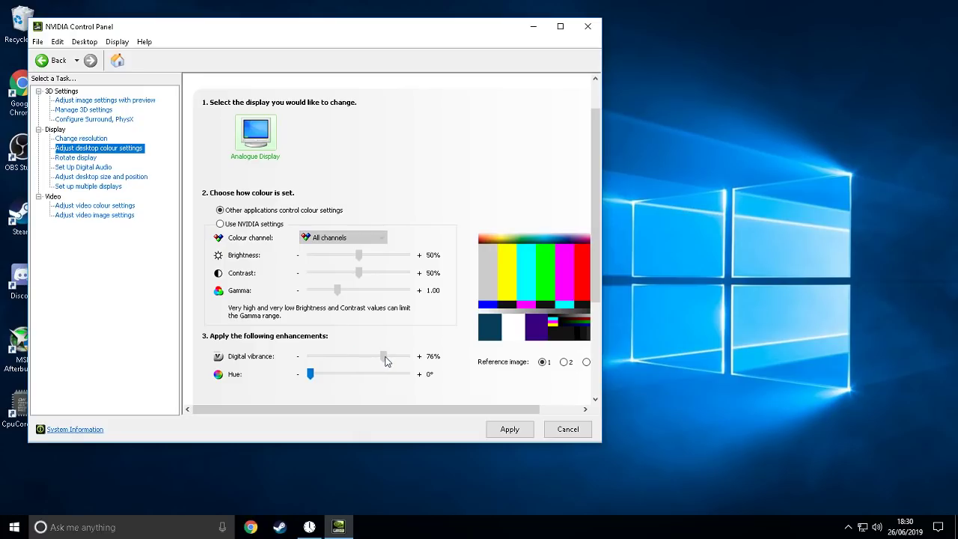
left_click(515, 432)
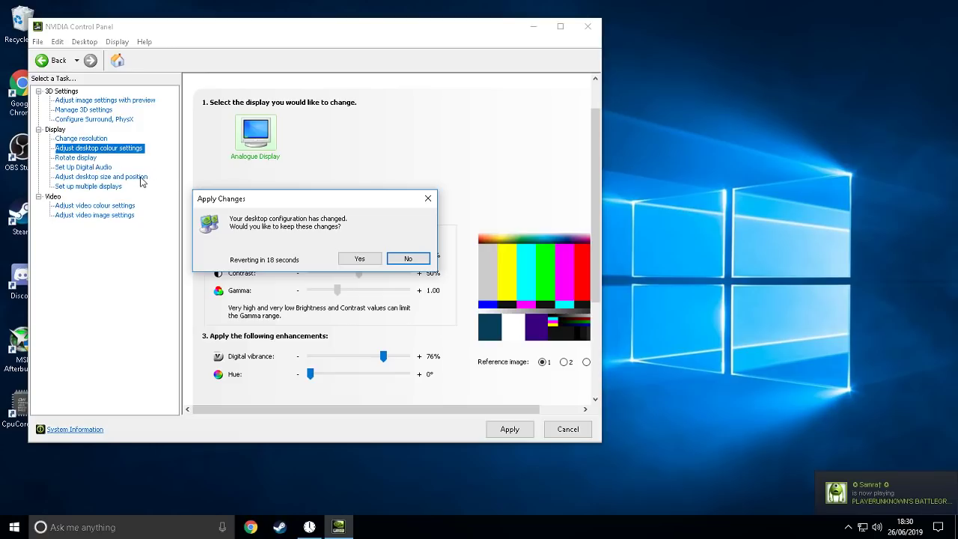
left_click(358, 259)
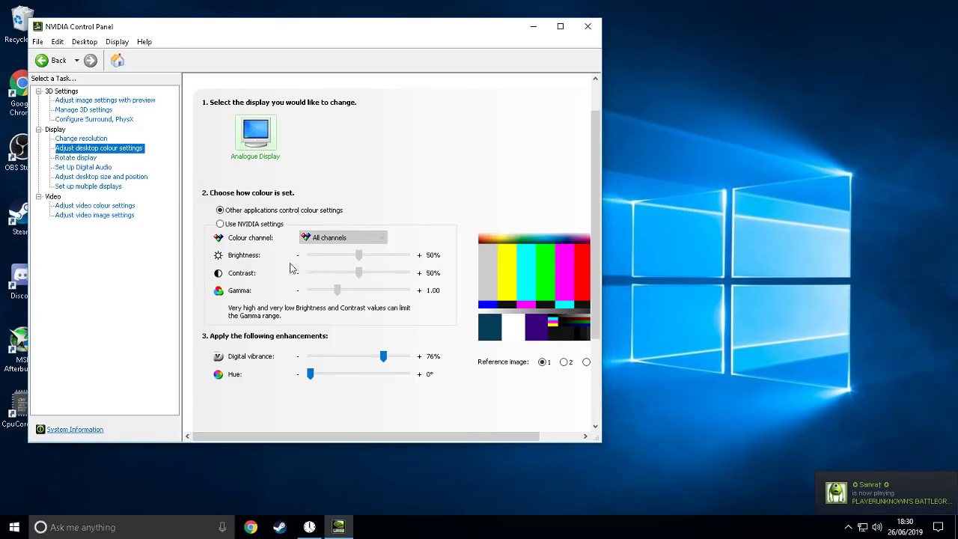
Step: Examine the desktop size and position scaling options and the video image settings
left_click(126, 178)
scroll(324, 262, "down", 3)
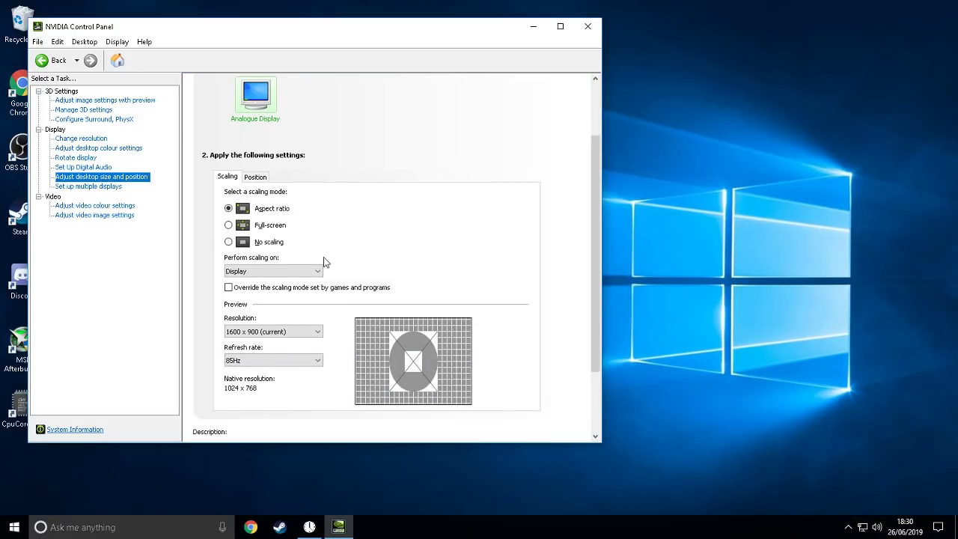
left_click(124, 216)
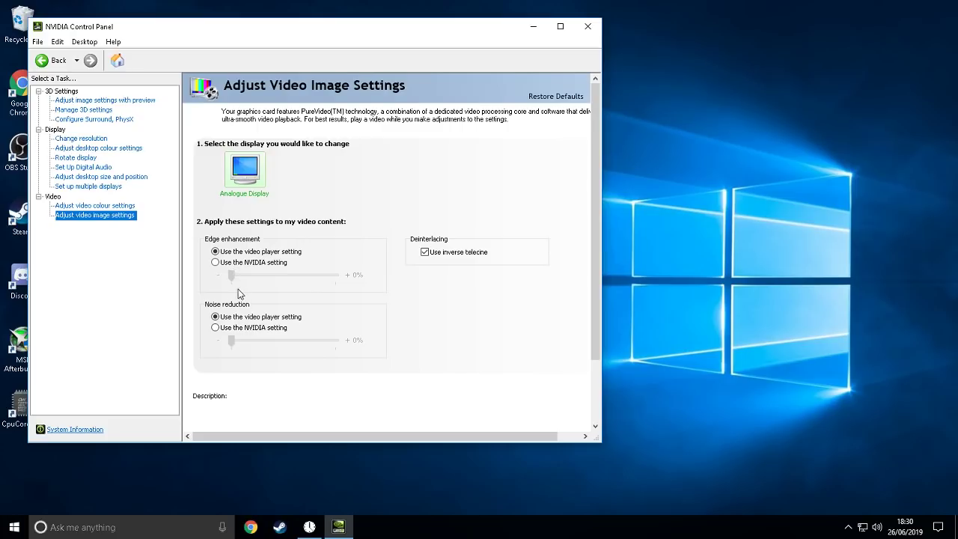
Step: Make video edge enhancement use the NVIDIA setting at 100% and close the control panel
left_click(216, 263)
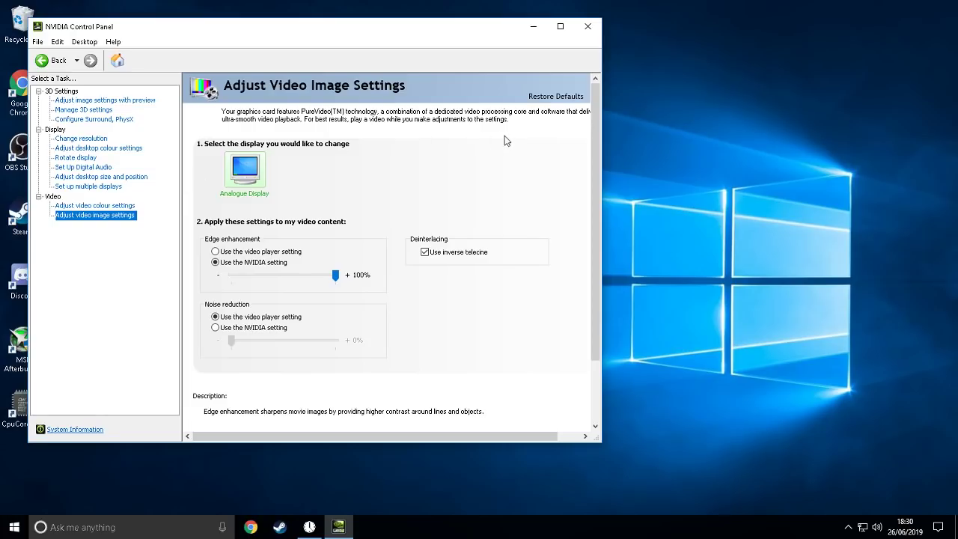
left_click(588, 27)
Step: Reopen NVIDIA Control Panel to check the video image settings and global 3D settings, and close it
right_click(414, 343)
left_click(498, 423)
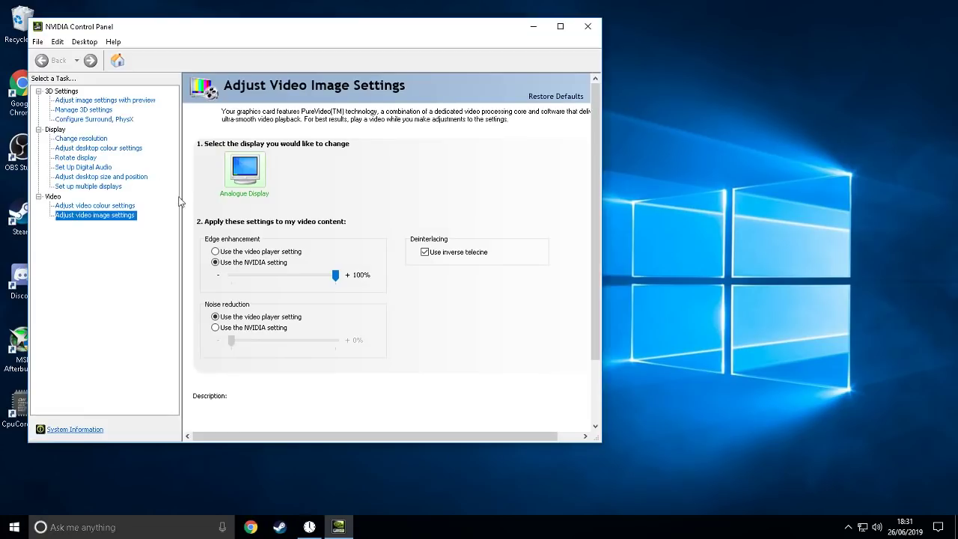
left_click(97, 110)
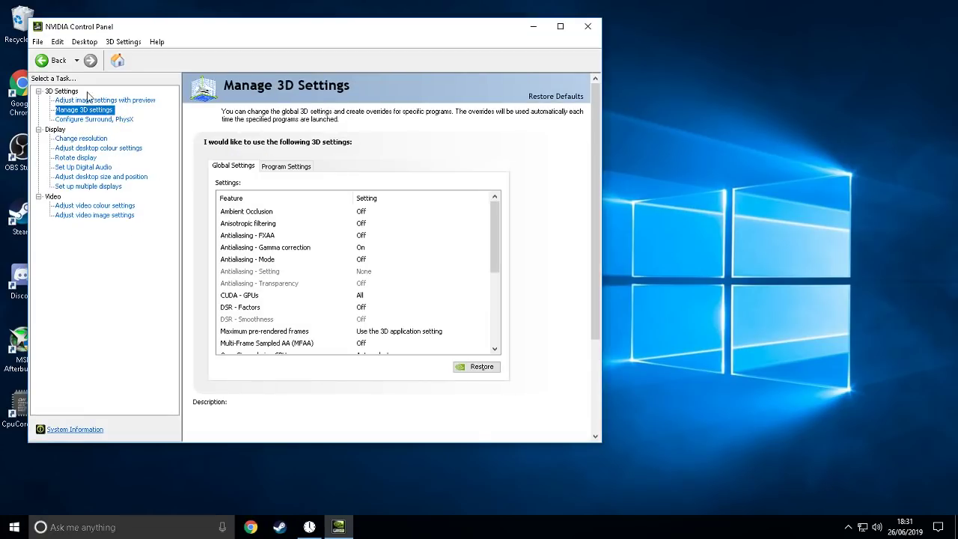
left_click(587, 26)
right_click(316, 305)
left_click(345, 340)
right_click(447, 351)
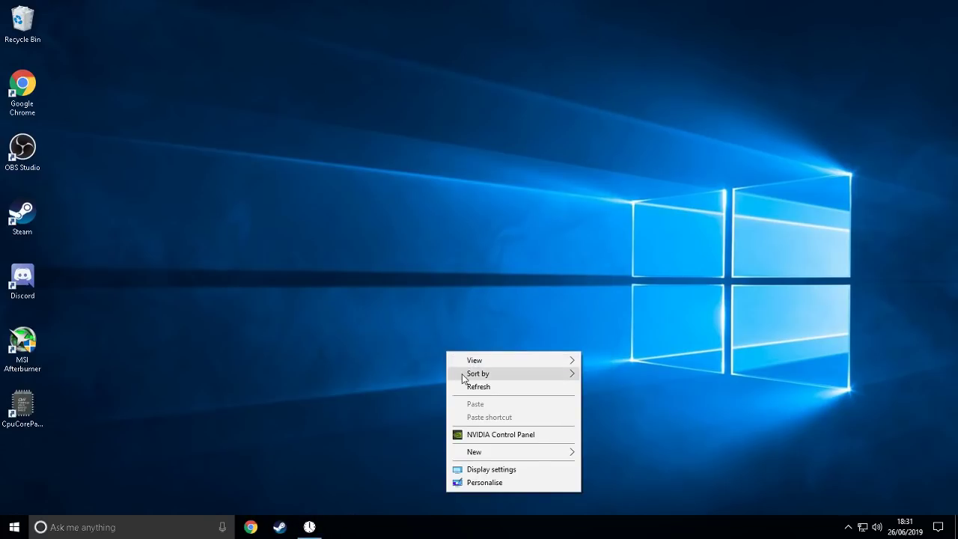
right_click(293, 324)
left_click(344, 361)
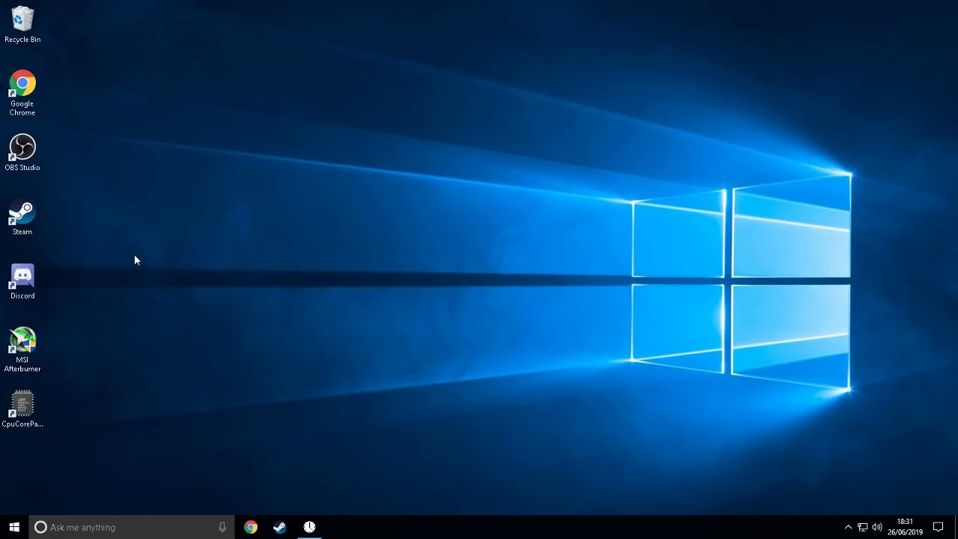
Step: Switch to OBS Studio and examine the video bitrate, encoder and audio bitrate in its streaming output settings
left_click(847, 526)
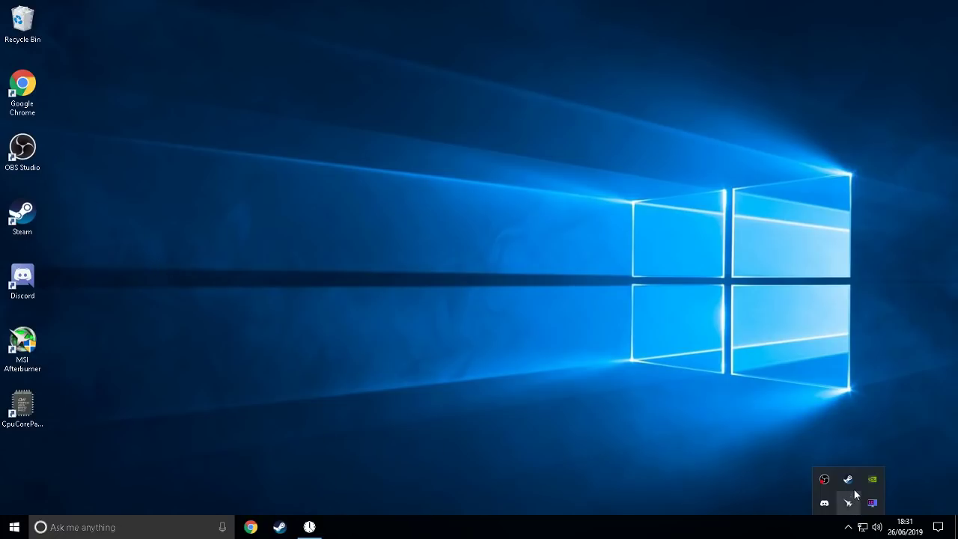
left_click(824, 480)
left_click(756, 426)
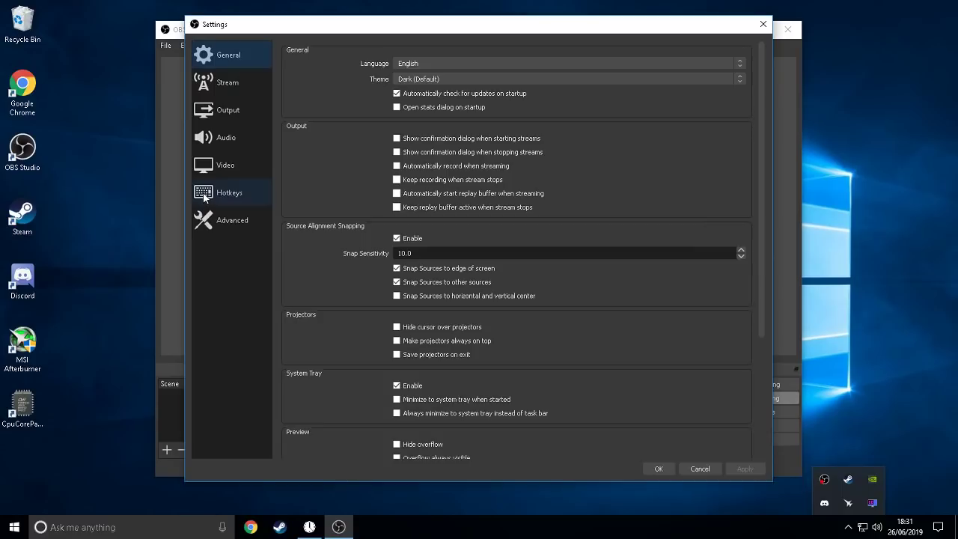
left_click(236, 78)
left_click(241, 107)
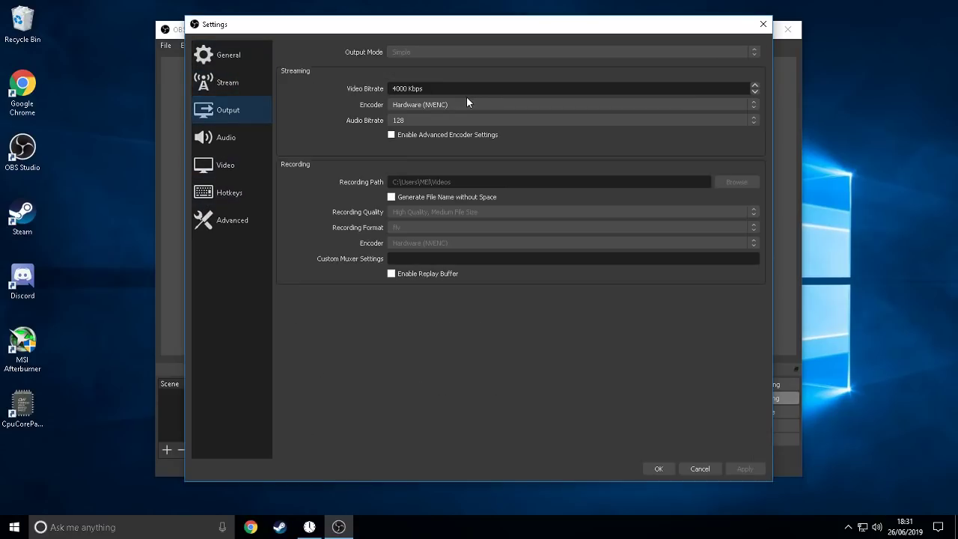
type("4000")
left_click(422, 111)
left_click(420, 116)
left_click(420, 120)
left_click(420, 117)
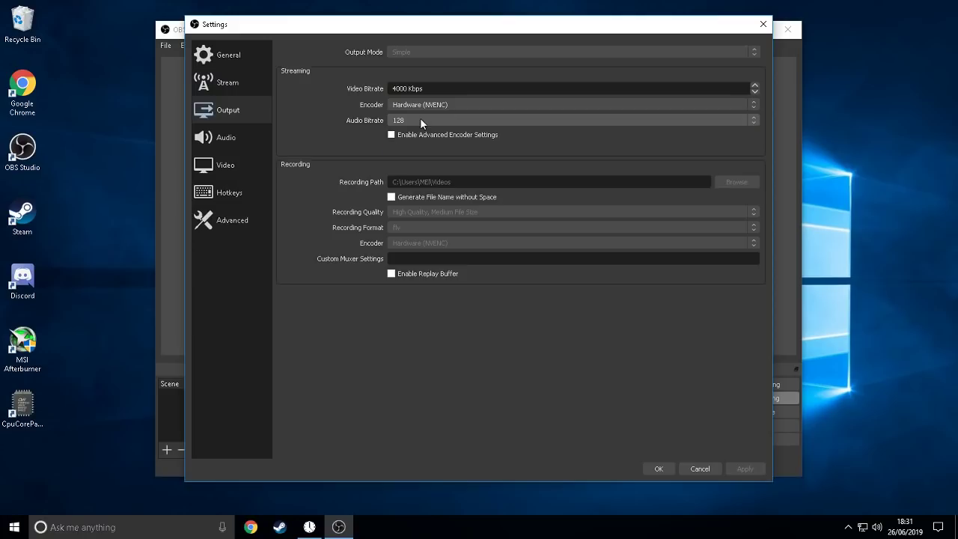
Step: Check the OBS process priority, video resolutions and FPS value, and hide OBS in the system tray
left_click(232, 221)
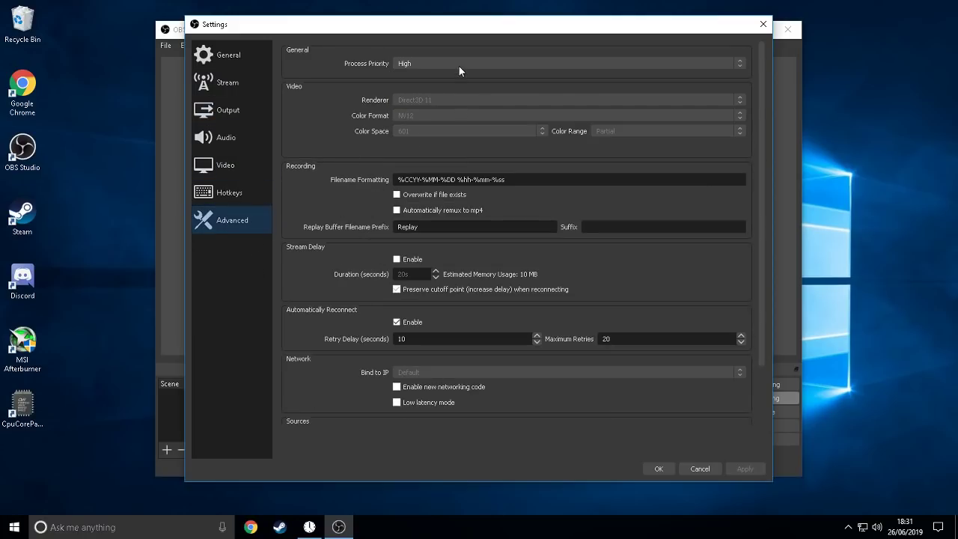
left_click(256, 157)
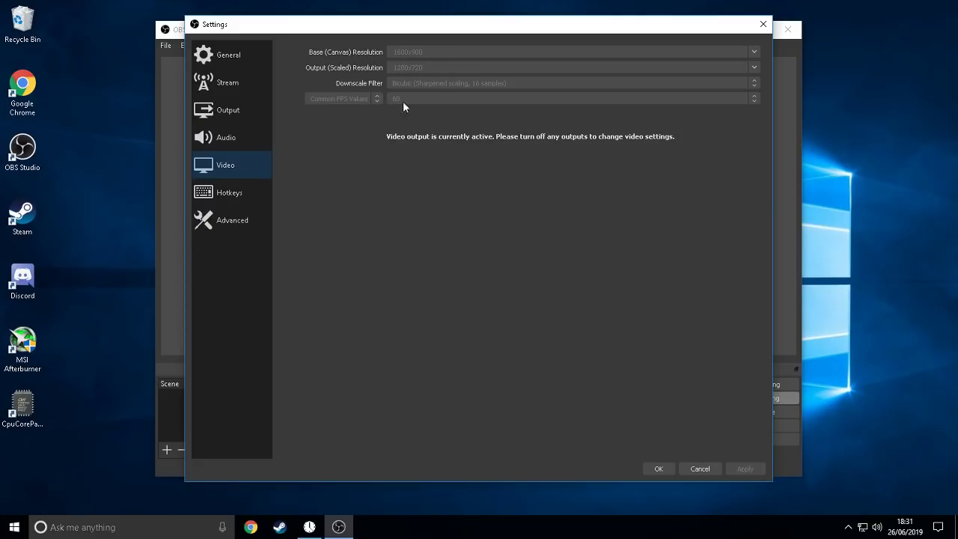
left_click(660, 467)
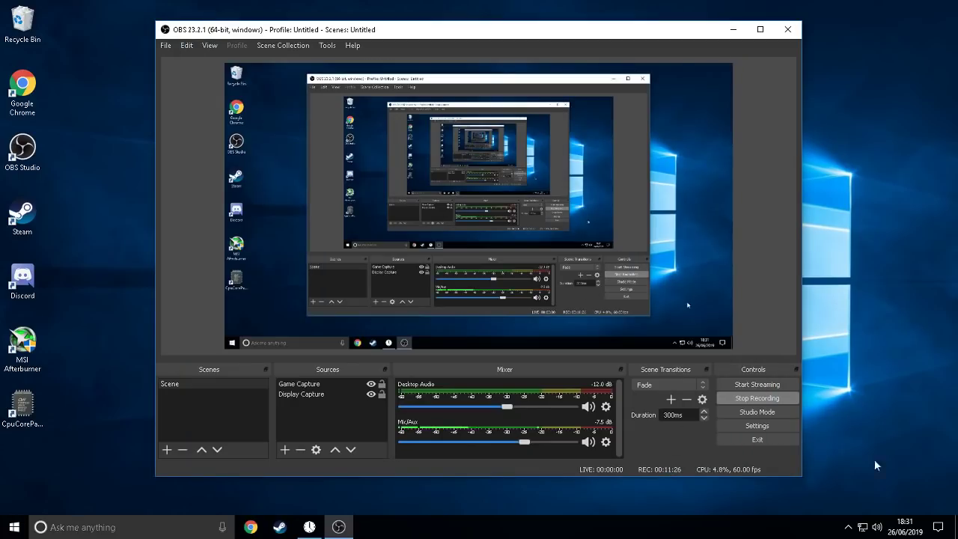
left_click(848, 527)
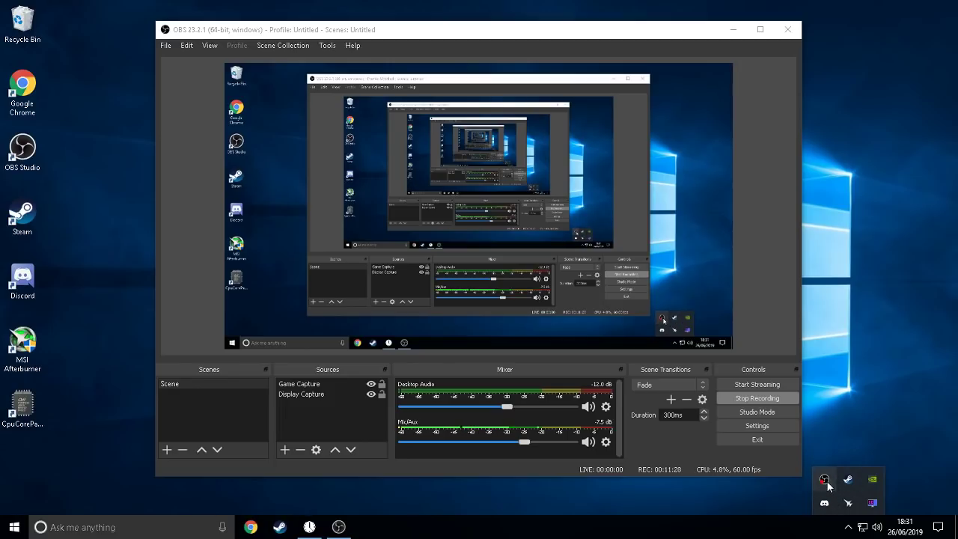
left_click(825, 481)
Step: Switch to the Windows personalisation settings and set the desktop background to Solid colour
right_click(294, 256)
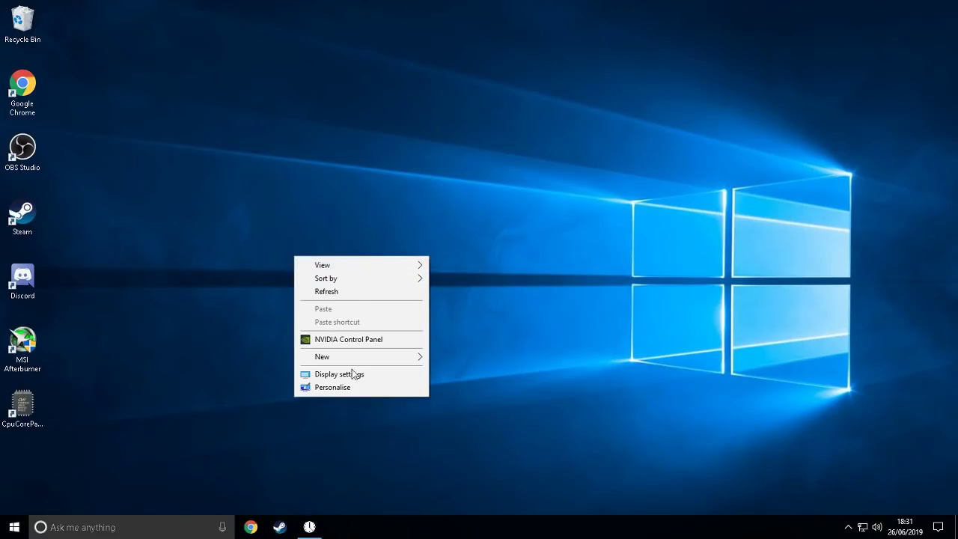
left_click(394, 388)
right_click(597, 161)
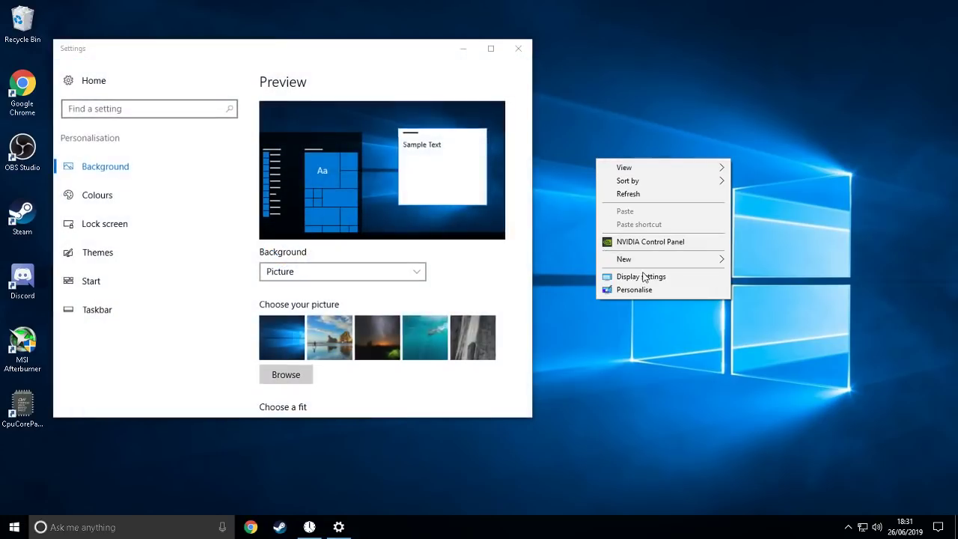
left_click(349, 276)
left_click(343, 278)
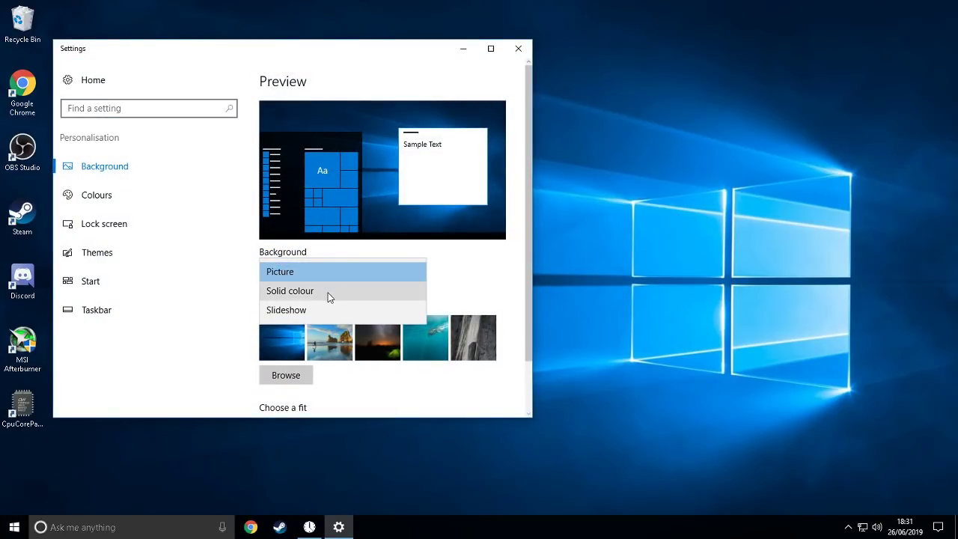
left_click(345, 294)
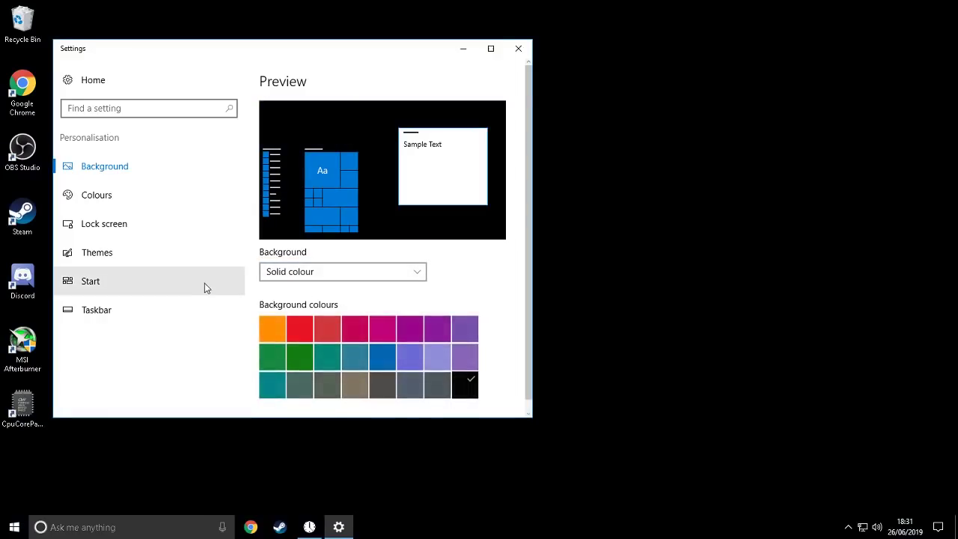
Step: Go through the Colours, Lock screen and Themes settings and turn off showing recently added apps in Start
left_click(130, 198)
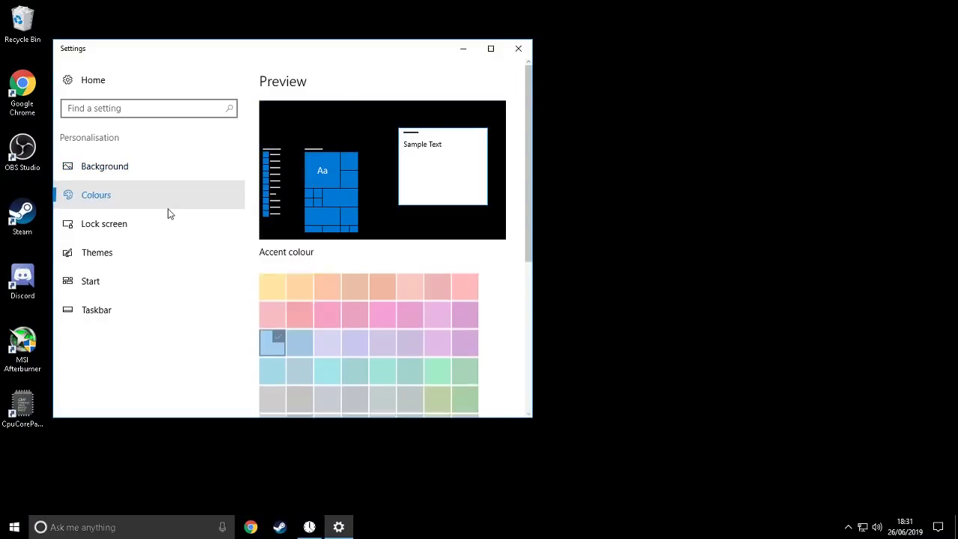
left_click(157, 237)
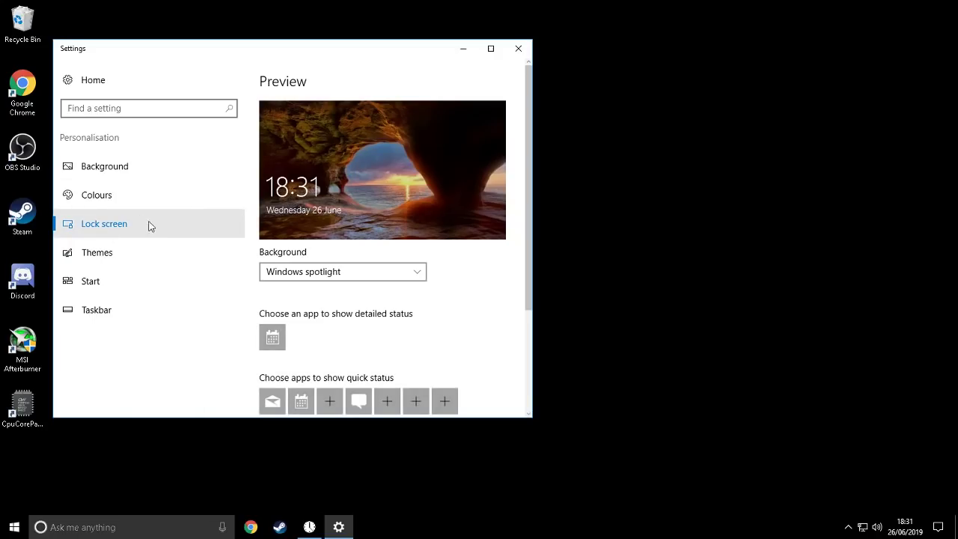
left_click(156, 263)
left_click(146, 281)
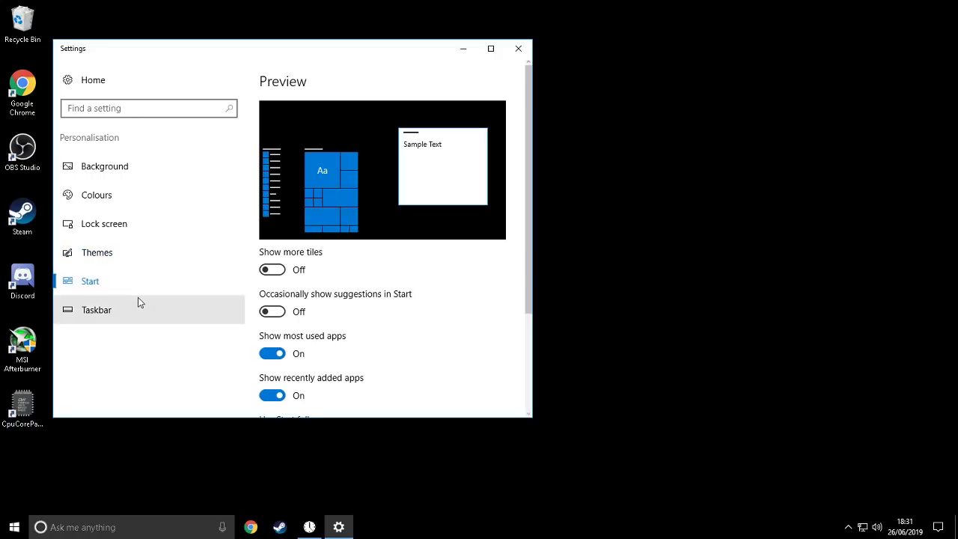
scroll(349, 334, "down", 3)
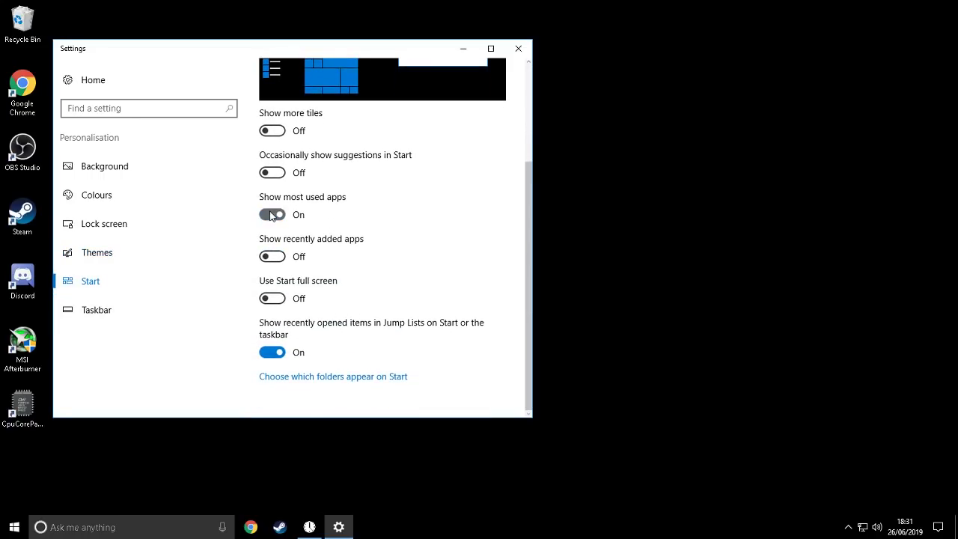
Step: Examine the taskbar options and revisit the other personalisation pages, ending at Background
left_click(130, 310)
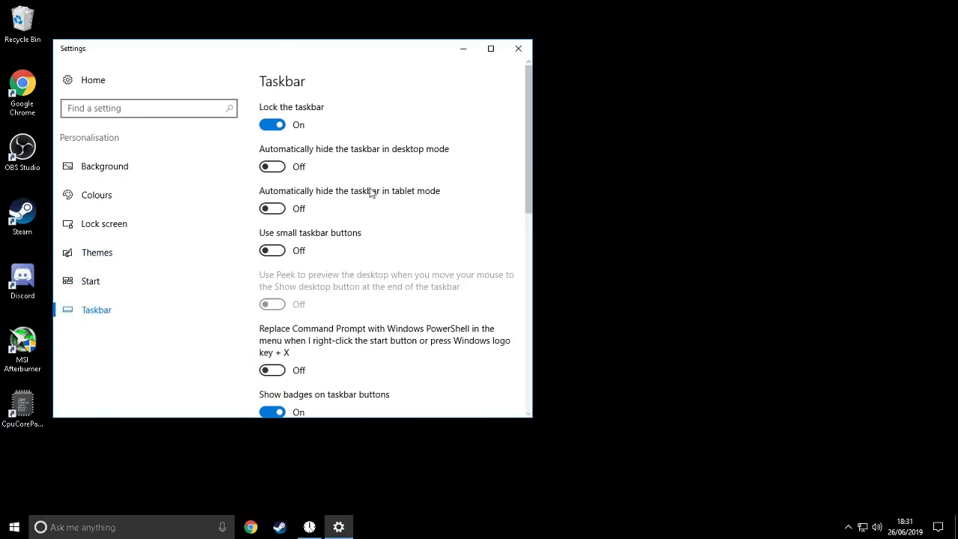
scroll(314, 225, "down", 6)
scroll(331, 292, "down", 3)
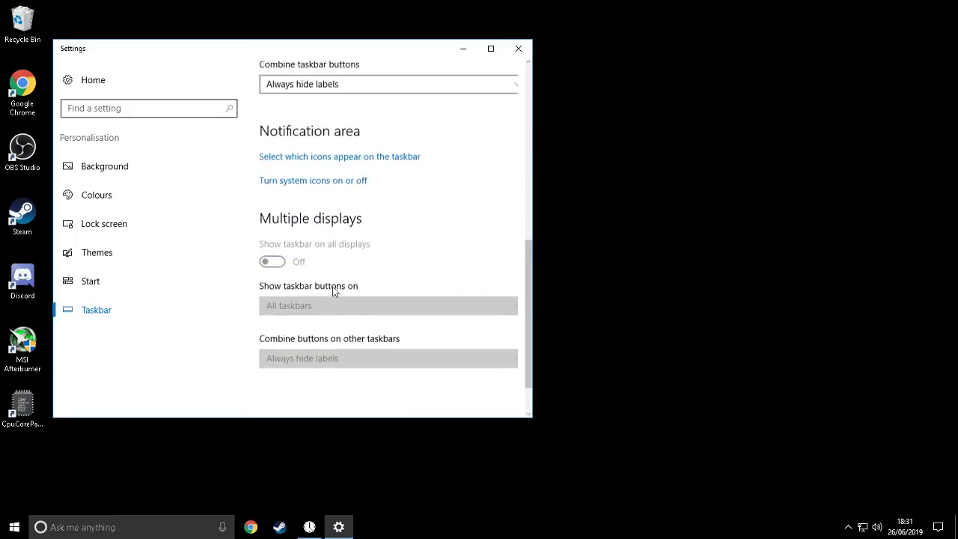
left_click(187, 253)
left_click(142, 216)
left_click(139, 196)
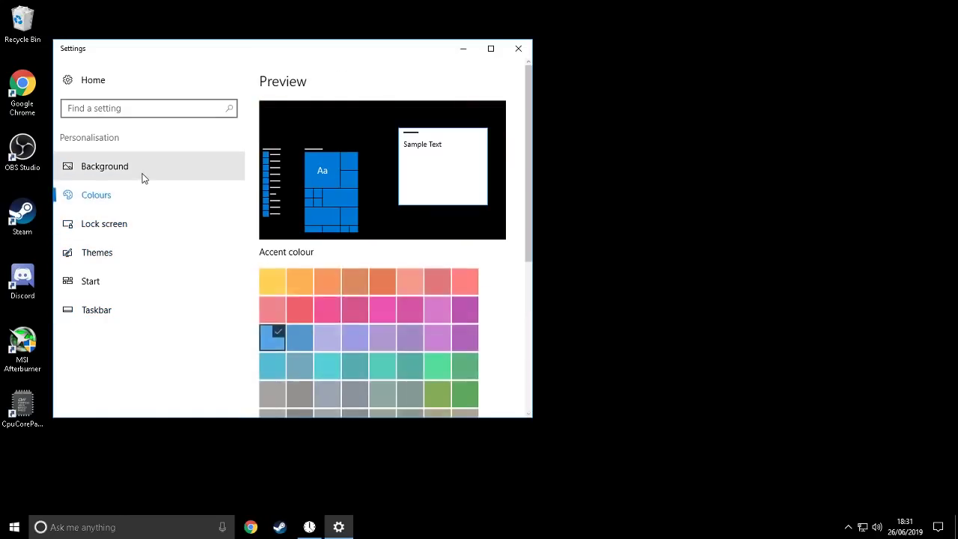
left_click(144, 174)
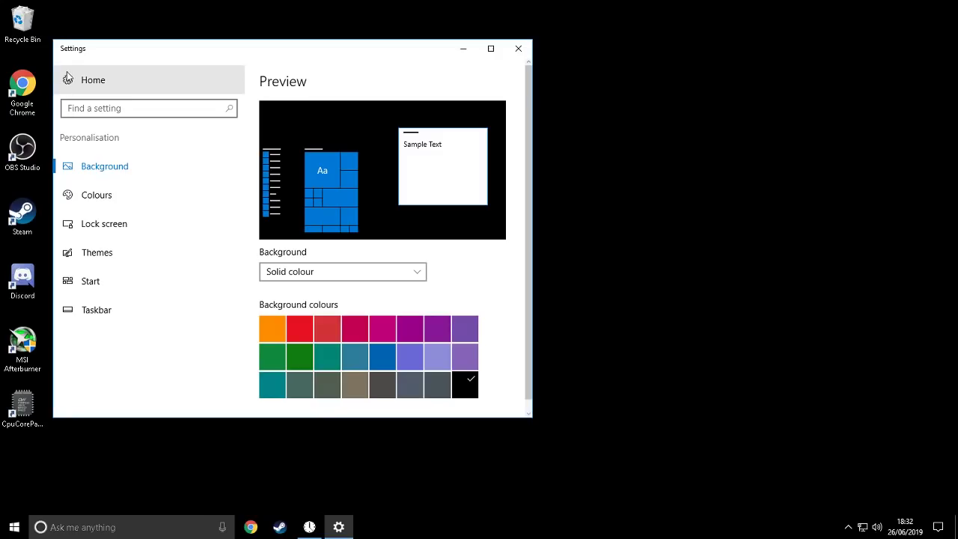
Step: Examine the System settings for display, apps, power and sleep, offline maps and tablet mode
left_click(75, 79)
left_click(163, 226)
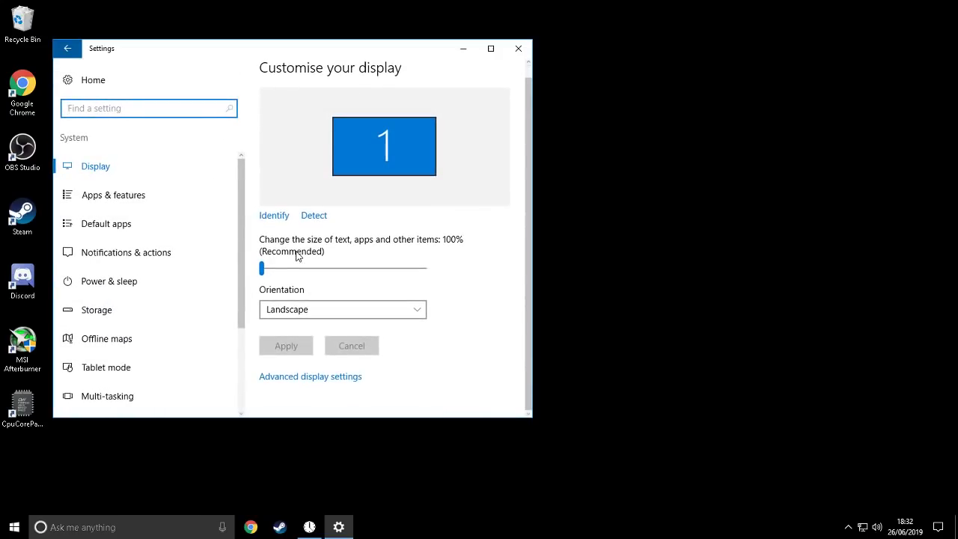
left_click(150, 197)
left_click(158, 223)
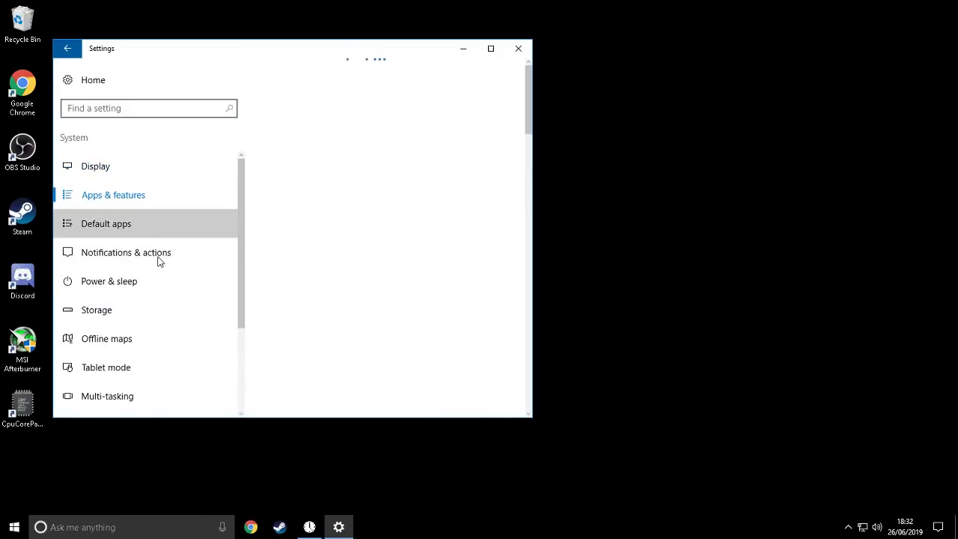
left_click(174, 285)
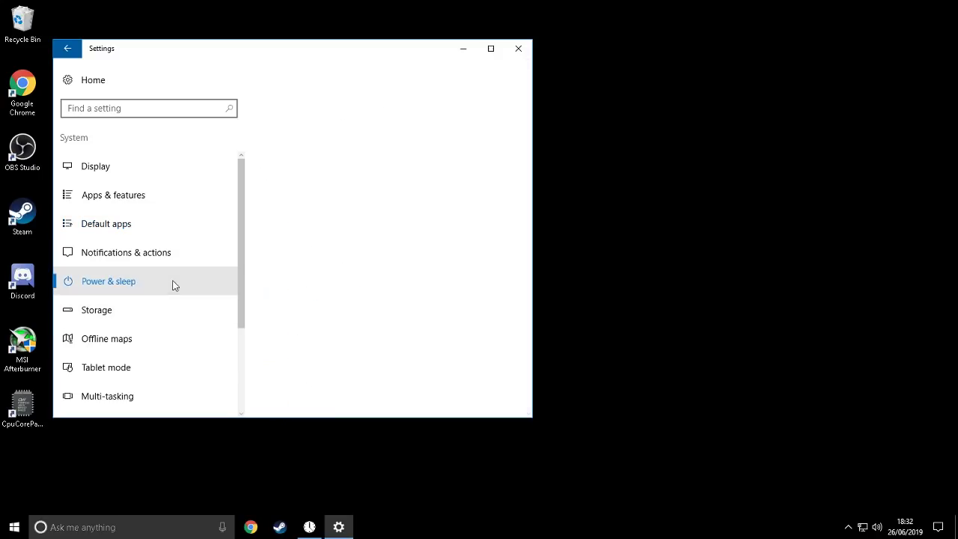
scroll(172, 270, "down", 3)
left_click(142, 220)
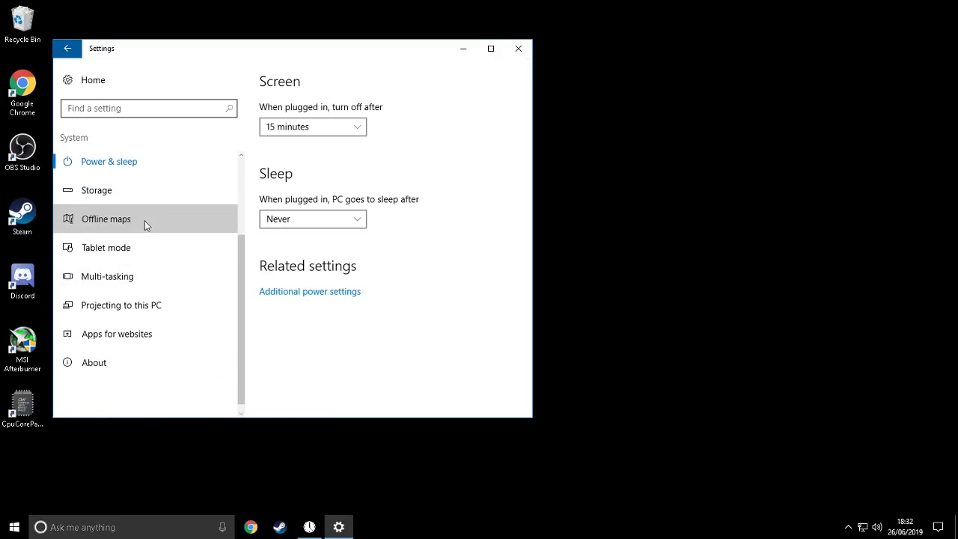
left_click(153, 250)
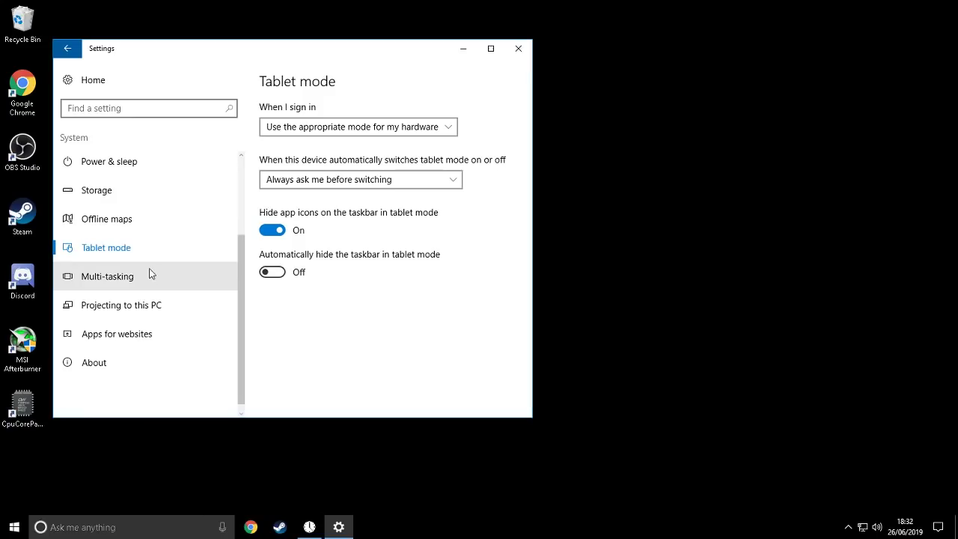
Step: Turn off automatically arranging windows at the screen's sides or corners in the Multi-tasking settings
left_click(131, 277)
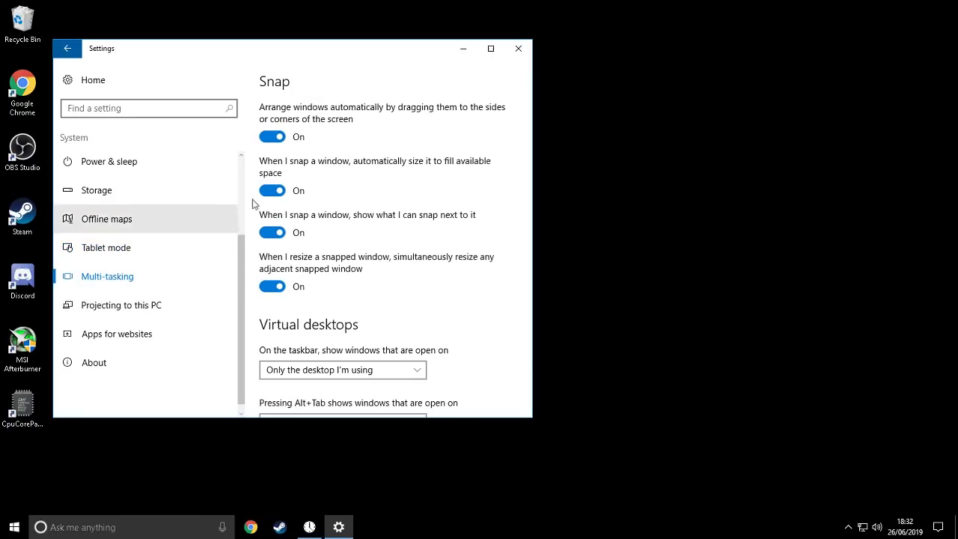
left_click(274, 137)
scroll(305, 307, "down", 2)
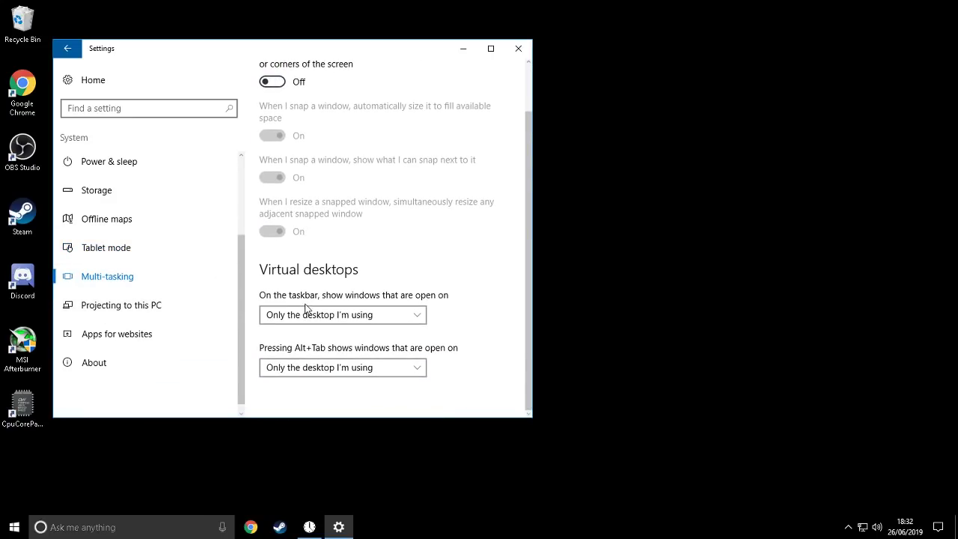
Step: Check the Projecting to this PC, Apps for websites and About pages of the System settings
left_click(142, 306)
left_click(152, 338)
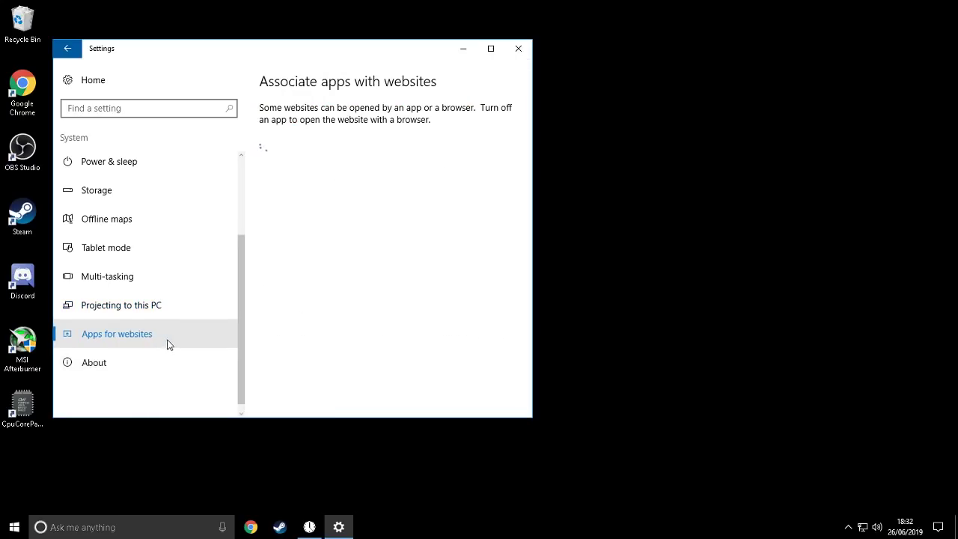
left_click(137, 363)
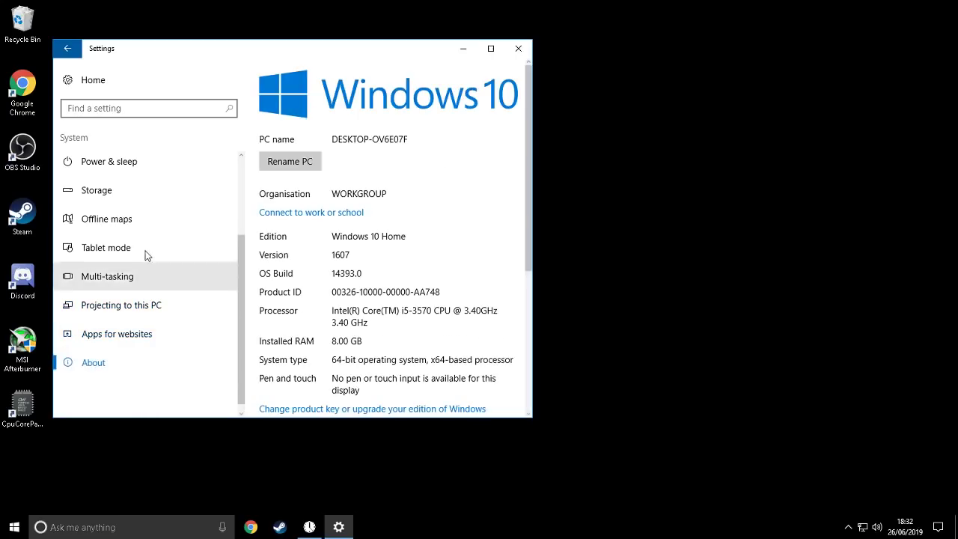
Step: Check the Devices, Network & Internet and Personalisation settings categories
left_click(93, 80)
left_click(227, 251)
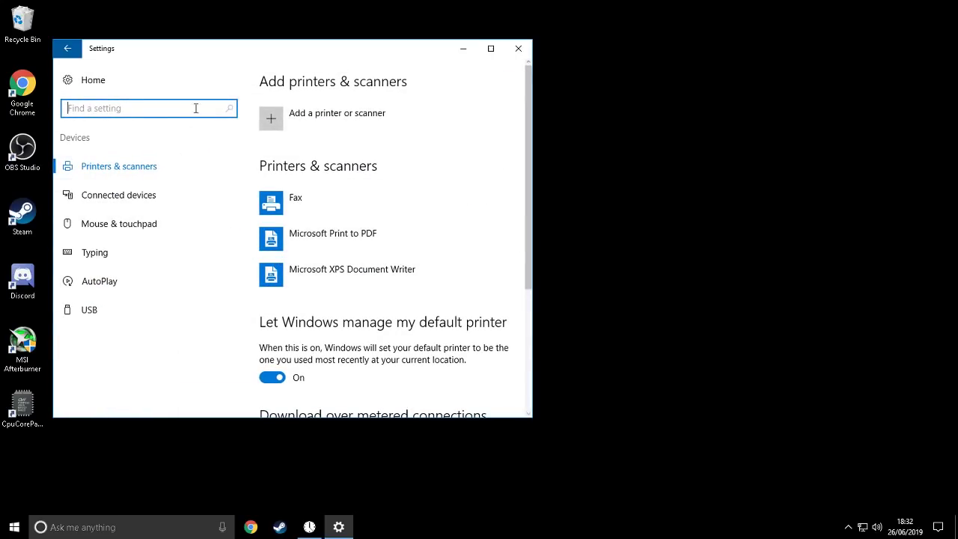
left_click(78, 81)
left_click(352, 187)
left_click(82, 81)
left_click(449, 201)
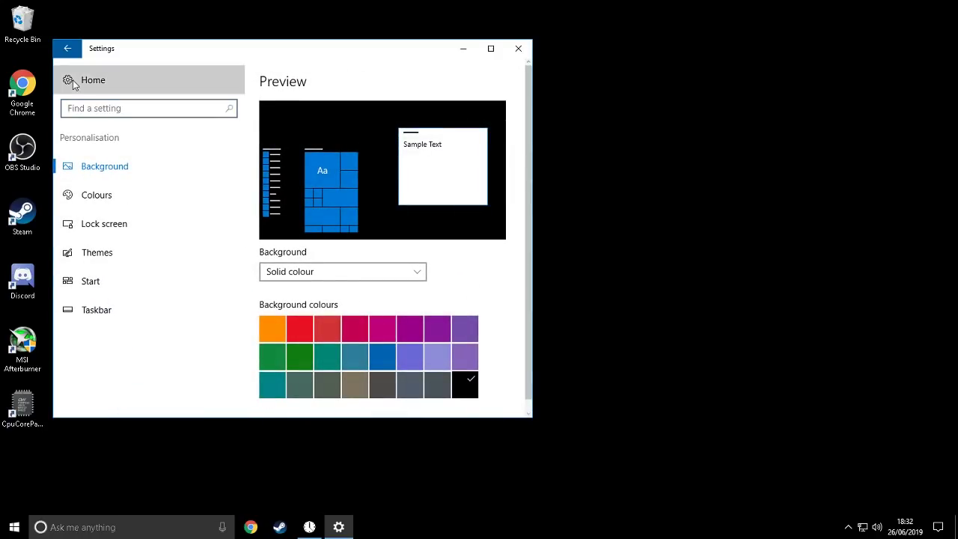
Step: Check the Accounts pages for user info, email, sign-in options, work or school access, family and sync settings
left_click(79, 83)
left_click(125, 302)
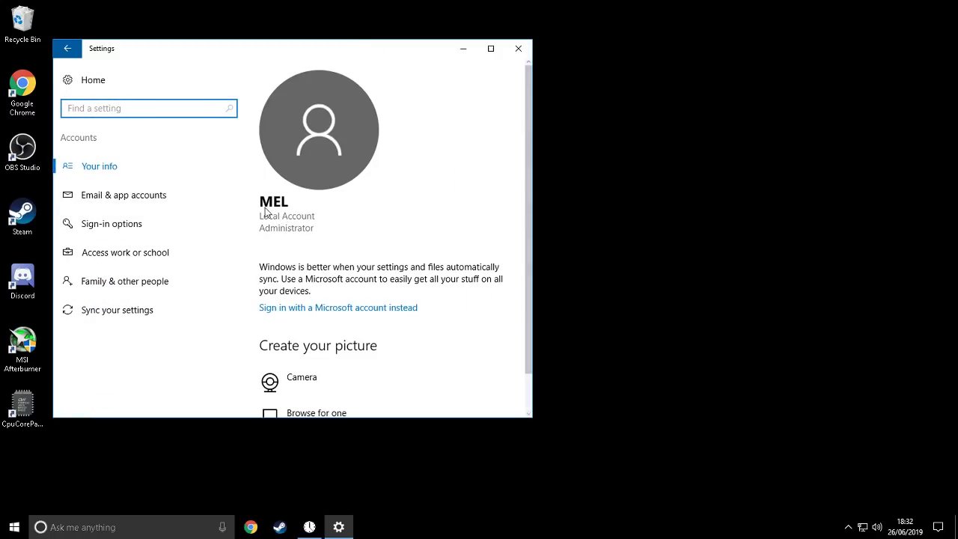
left_click(150, 200)
left_click(159, 228)
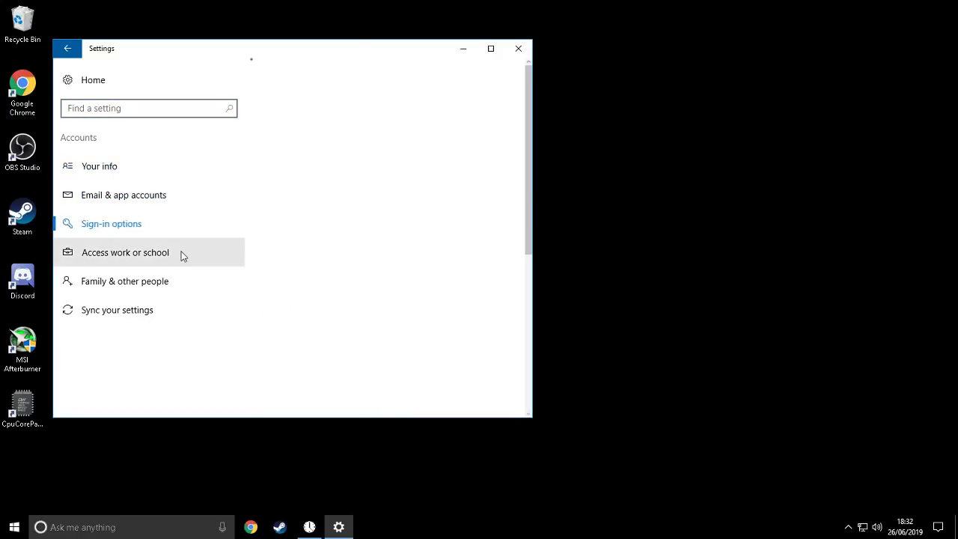
left_click(183, 256)
left_click(112, 281)
left_click(167, 313)
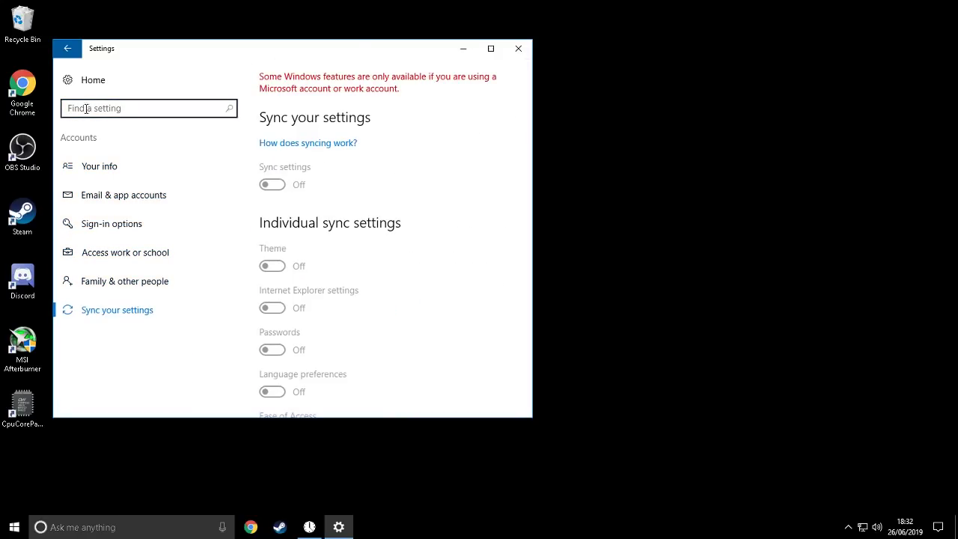
Step: Check the Date & time settings and examine the Narrator, Magnifier, Closed captions and Keyboard pages under Ease of Access
left_click(93, 80)
left_click(232, 299)
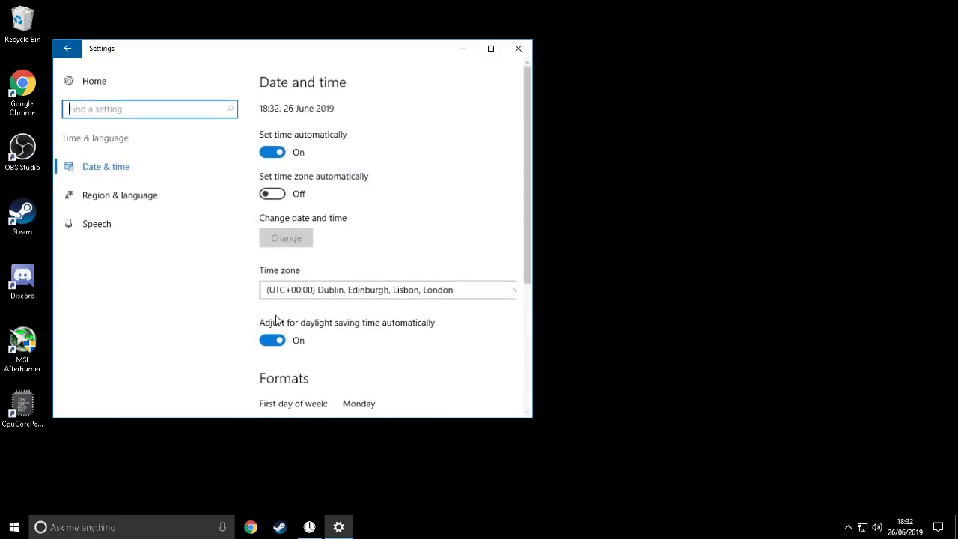
left_click(93, 83)
left_click(344, 314)
scroll(330, 276, "down", 7)
scroll(332, 274, "up", 3)
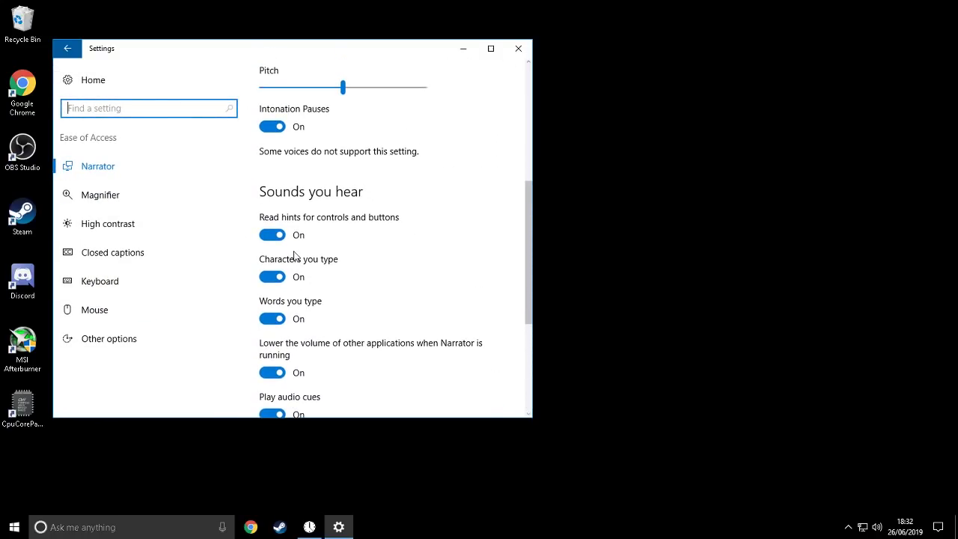
scroll(293, 252, "down", 3)
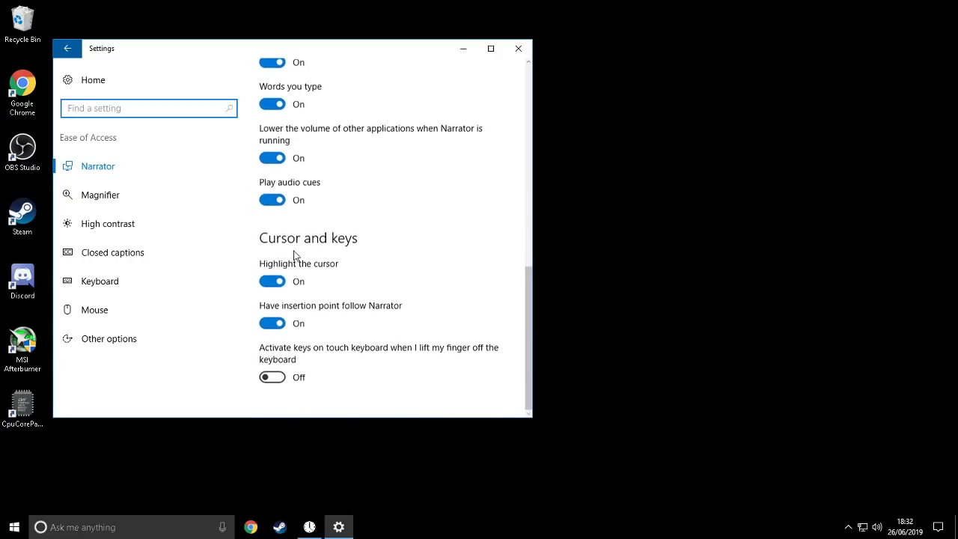
left_click(131, 196)
left_click(153, 258)
left_click(146, 292)
Step: Examine the General, Camera and Microphone pages of the Privacy settings
left_click(93, 79)
left_click(470, 299)
scroll(312, 254, "down", 3)
scroll(186, 276, "down", 5)
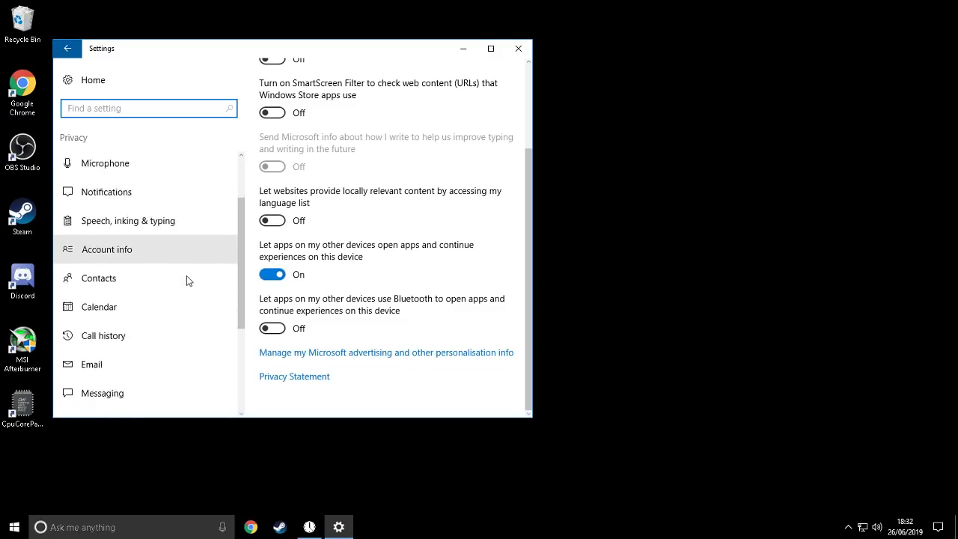
scroll(187, 278, "up", 3)
scroll(186, 283, "up", 3)
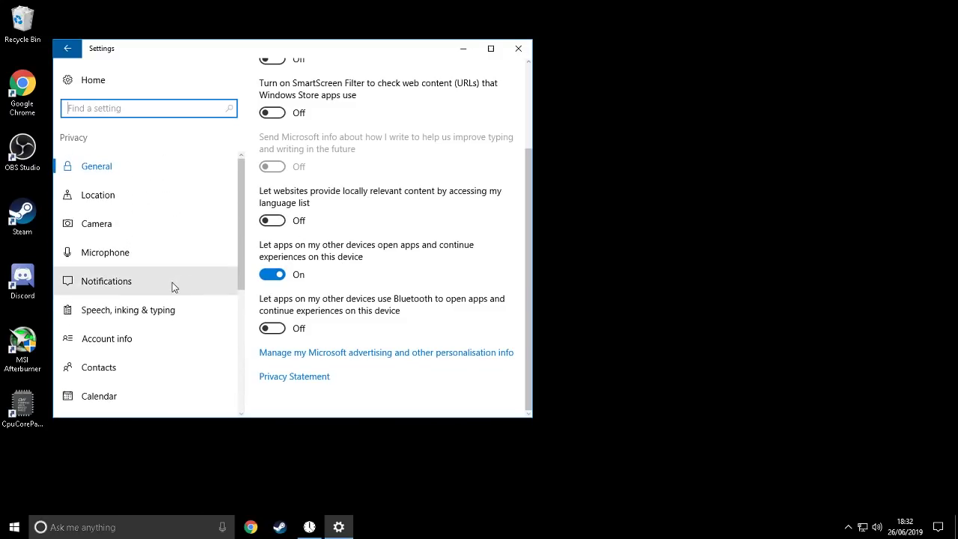
left_click(132, 223)
scroll(382, 295, "down", 4)
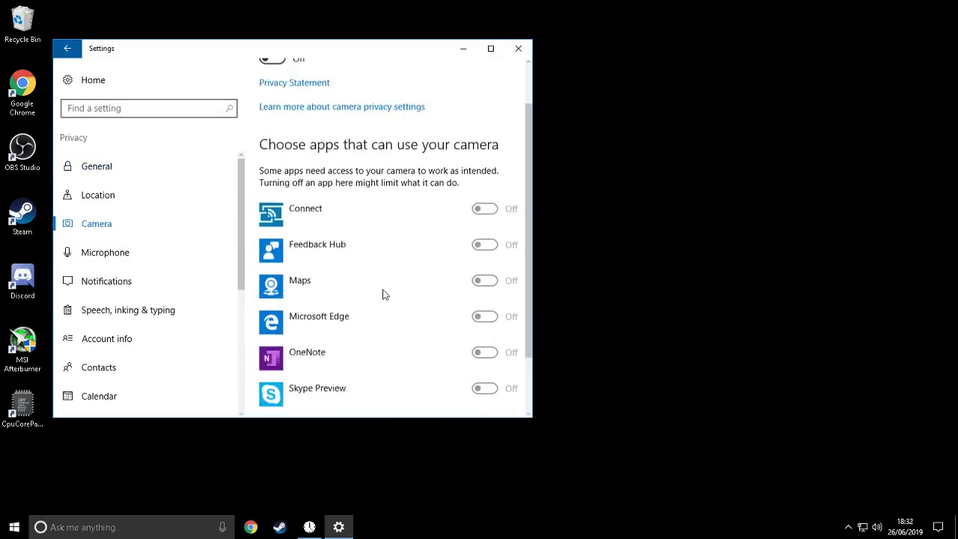
left_click(173, 258)
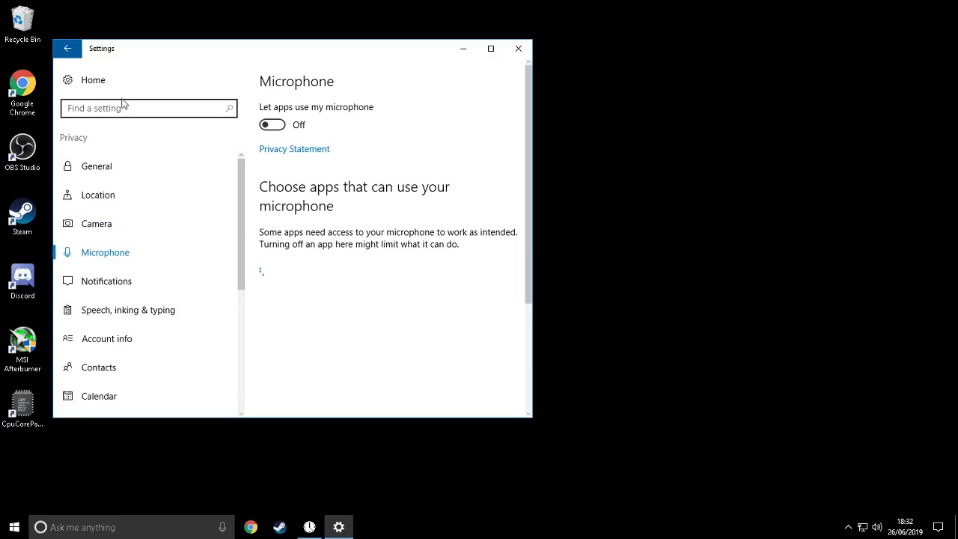
Step: Look over the Windows Settings categories once more and close Settings
left_click(83, 82)
scroll(247, 249, "down", 2)
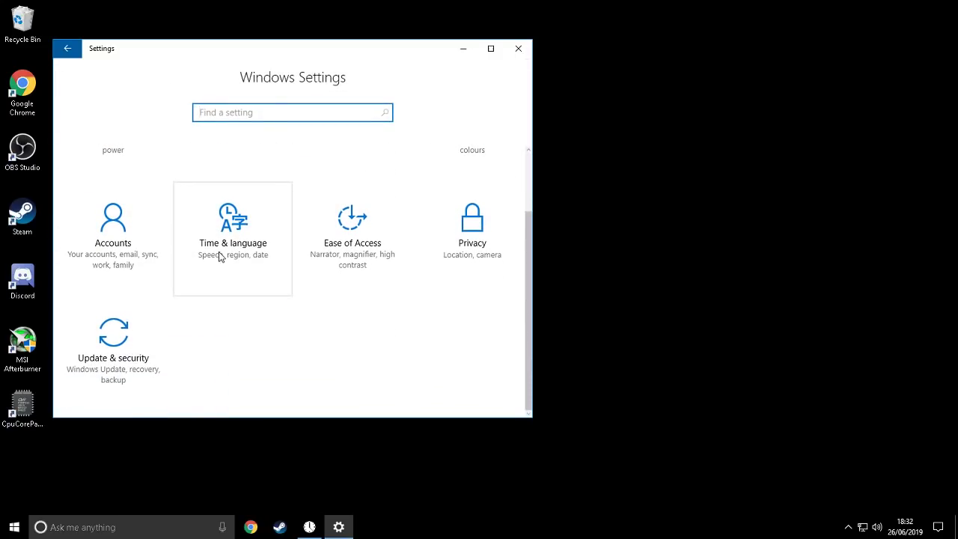
scroll(285, 278, "up", 2)
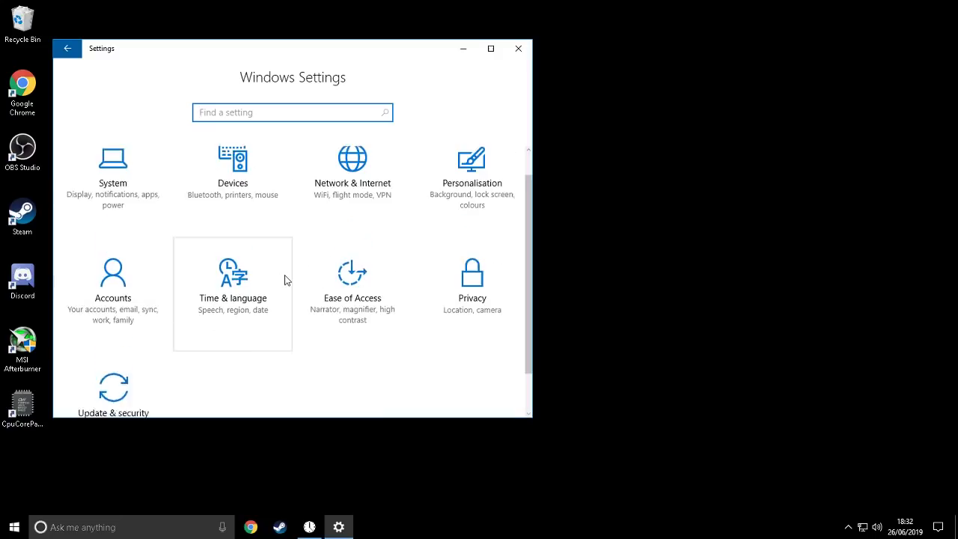
left_click(518, 48)
right_click(161, 280)
left_click(214, 318)
right_click(203, 259)
left_click(247, 295)
right_click(685, 527)
left_click(762, 481)
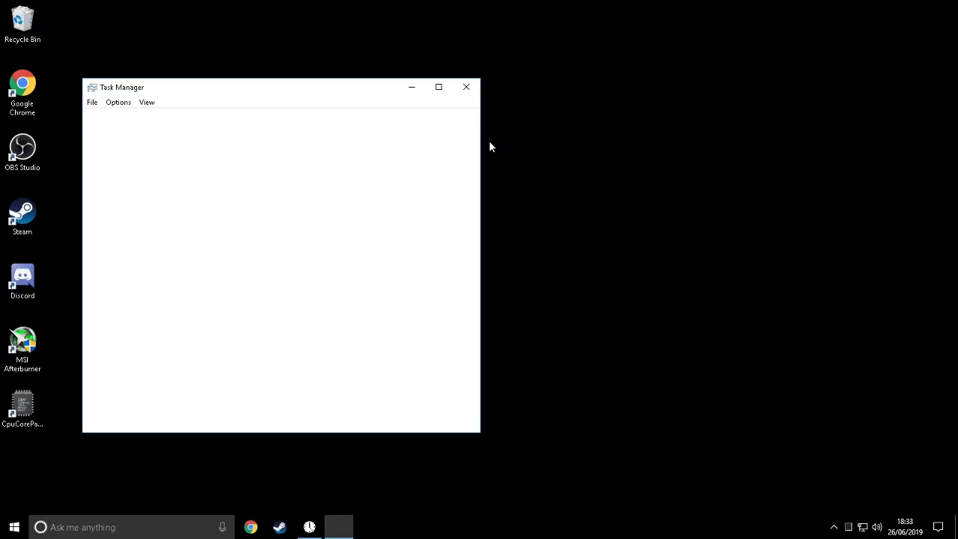
left_click(464, 92)
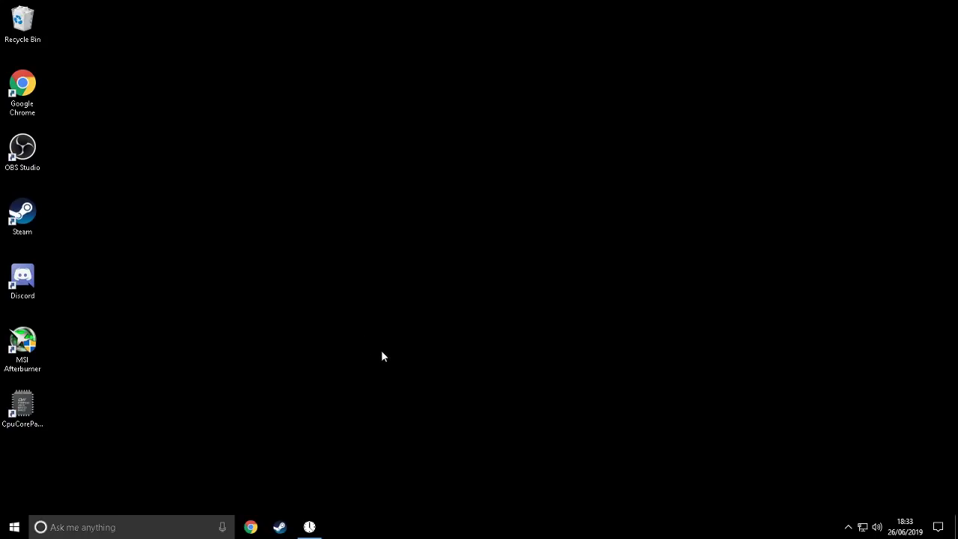
Step: Try to launch the DirectX diagnostic tool by searching Windows for dxdaig, and close the browser window
left_click(162, 525)
type("ta")
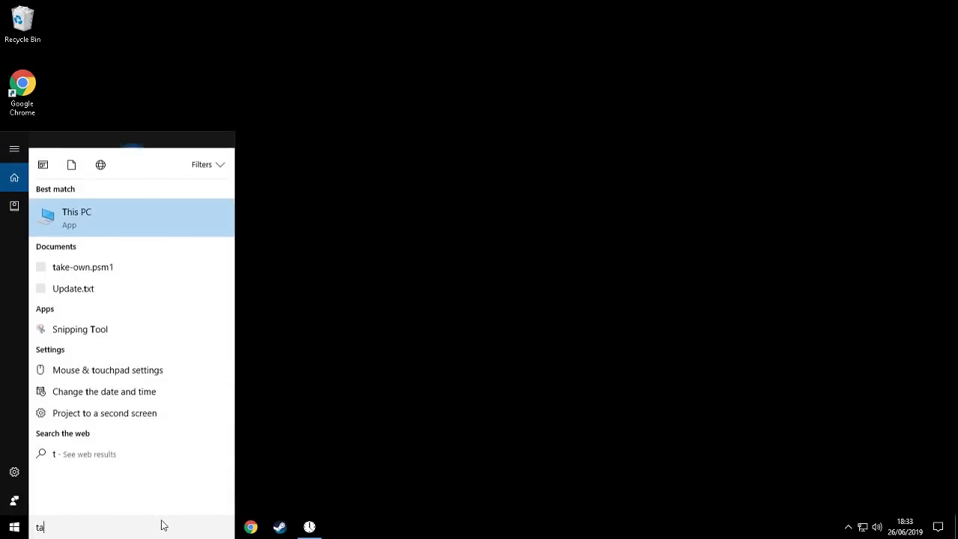
key("BackSpace")
key("BackSpace")
type("dx")
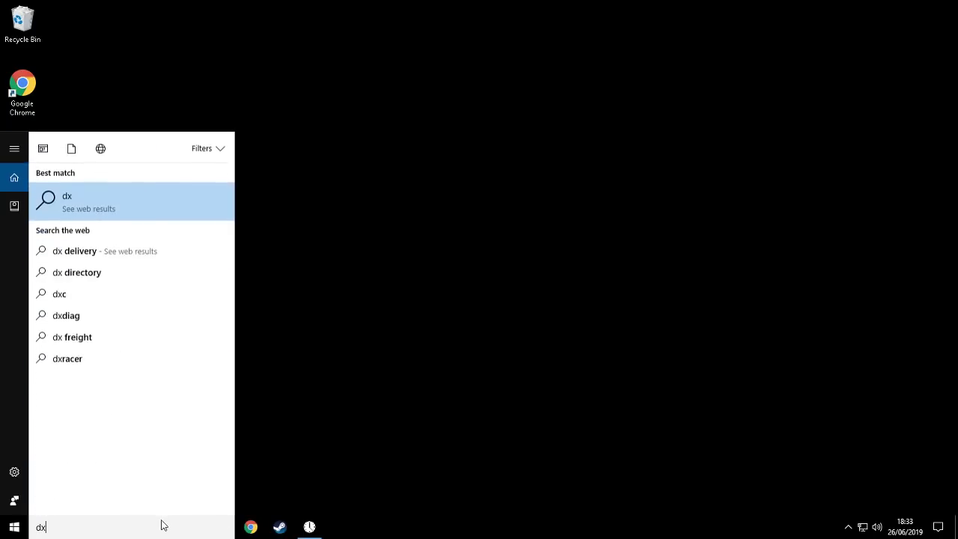
type("daig")
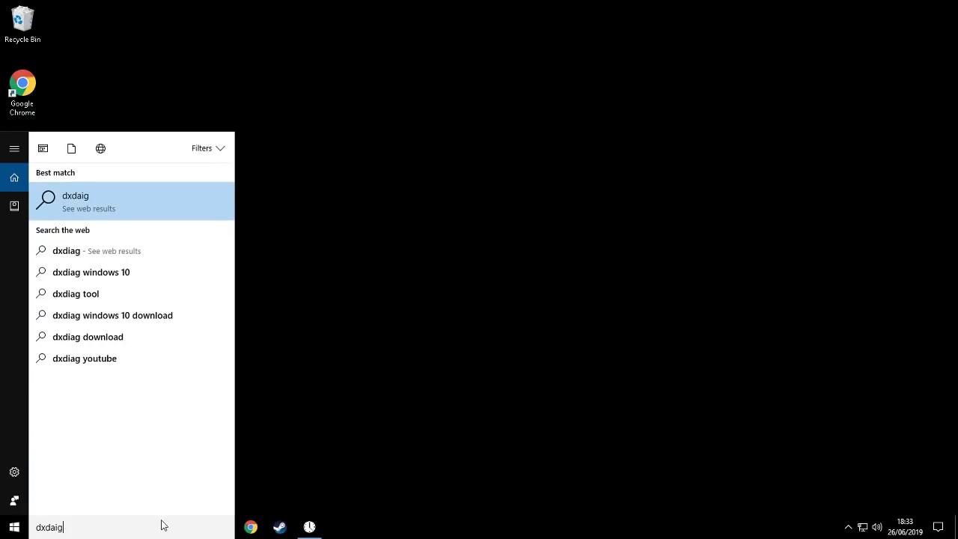
key("BackSpace")
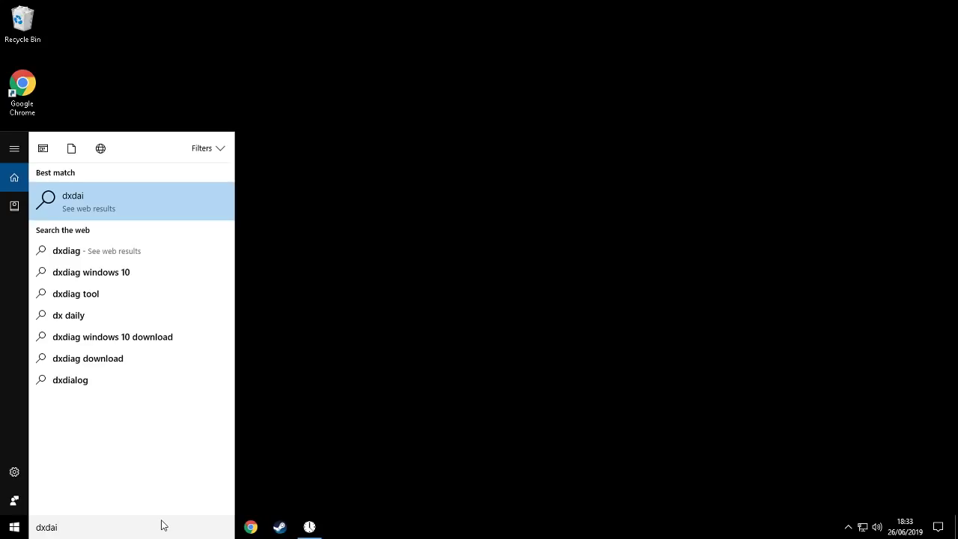
type("g")
key("Return")
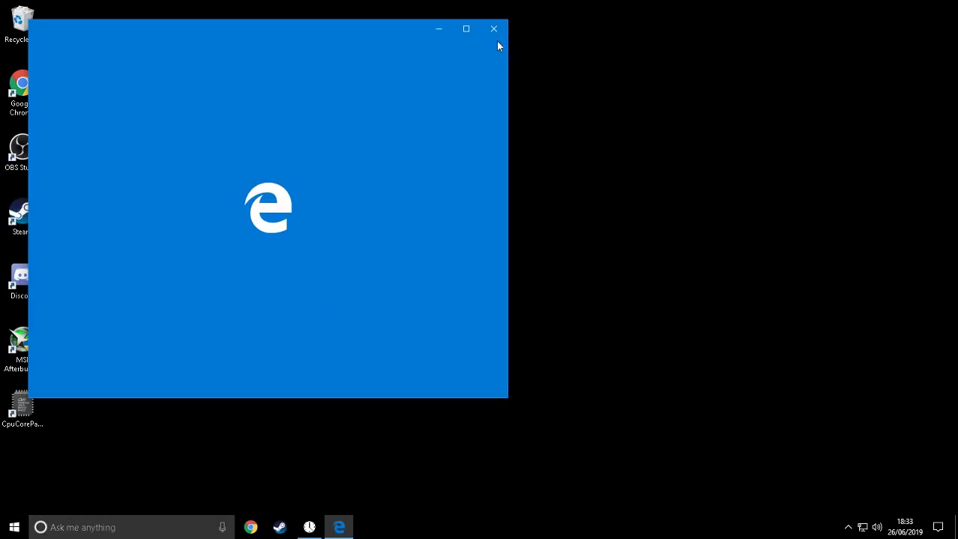
key("alt+F4")
Step: Search Windows for files to open This PC, and display the computer's system properties
key("super")
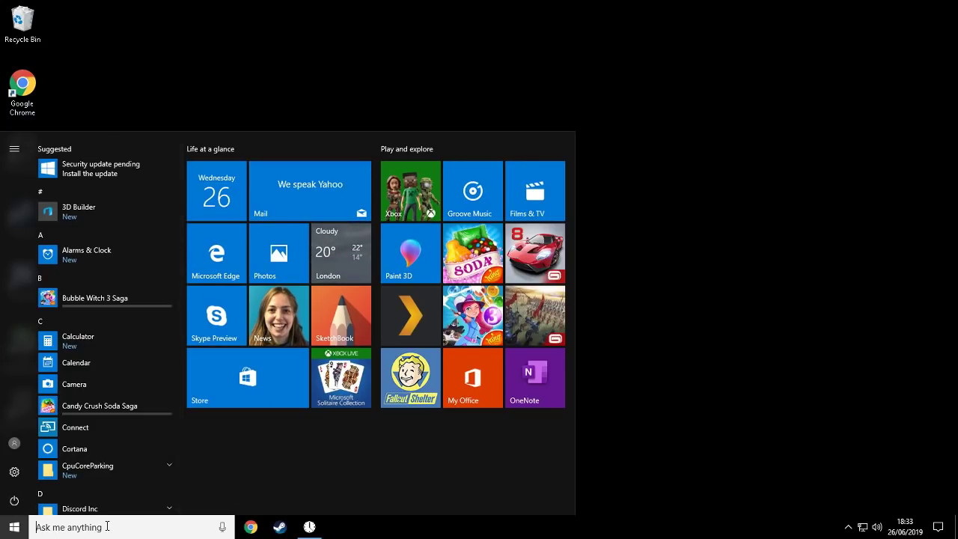
type("files")
key("Return")
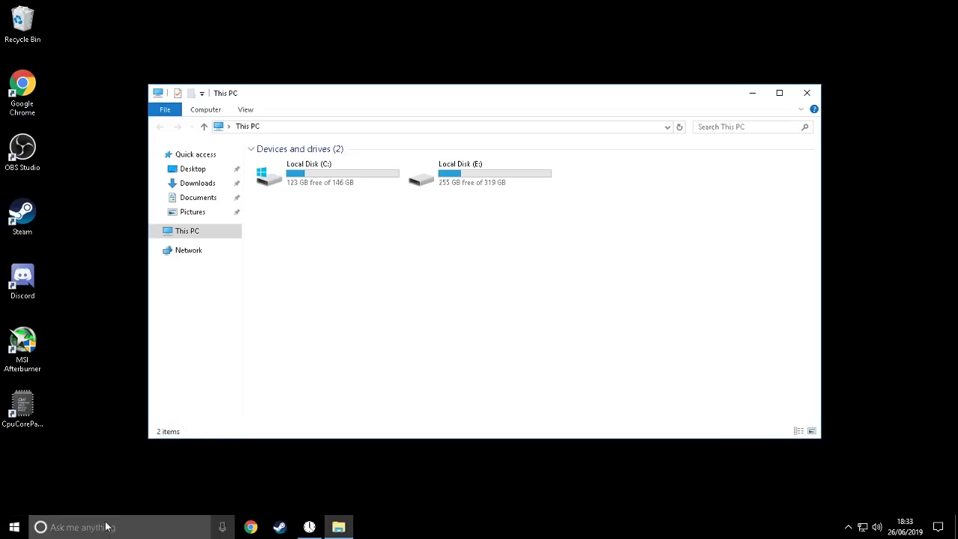
right_click(198, 232)
left_click(263, 394)
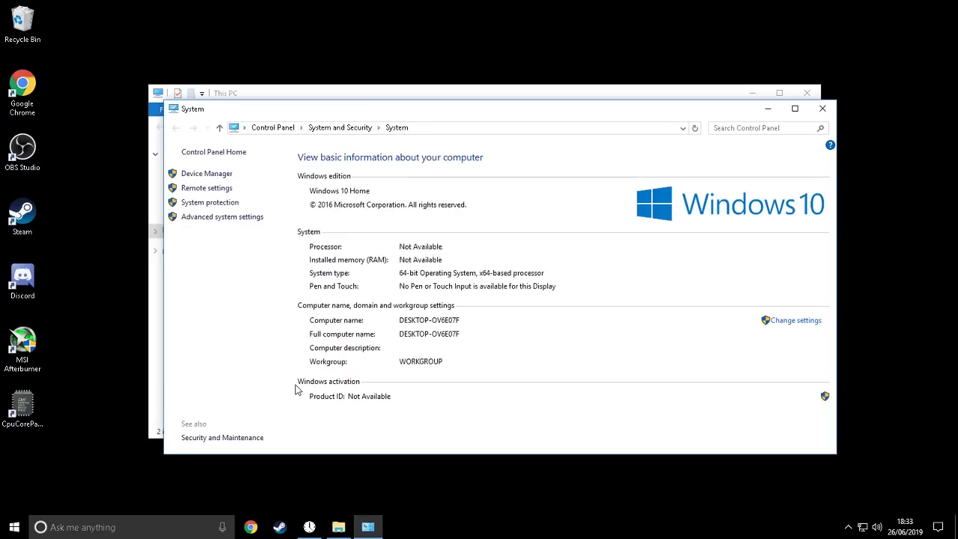
Step: Search Windows for drivers to open Device Manager, and close the This PC window
key("super")
type("drivers")
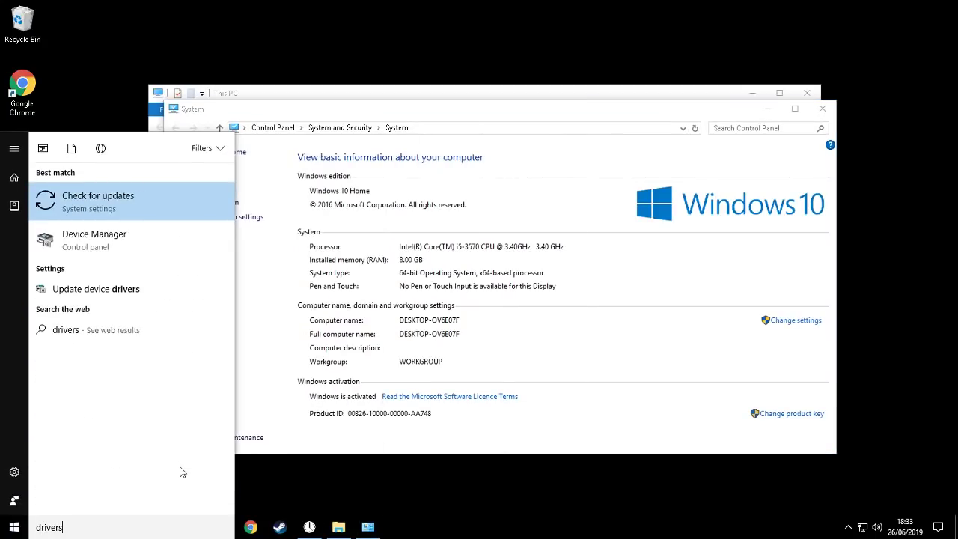
key("Down")
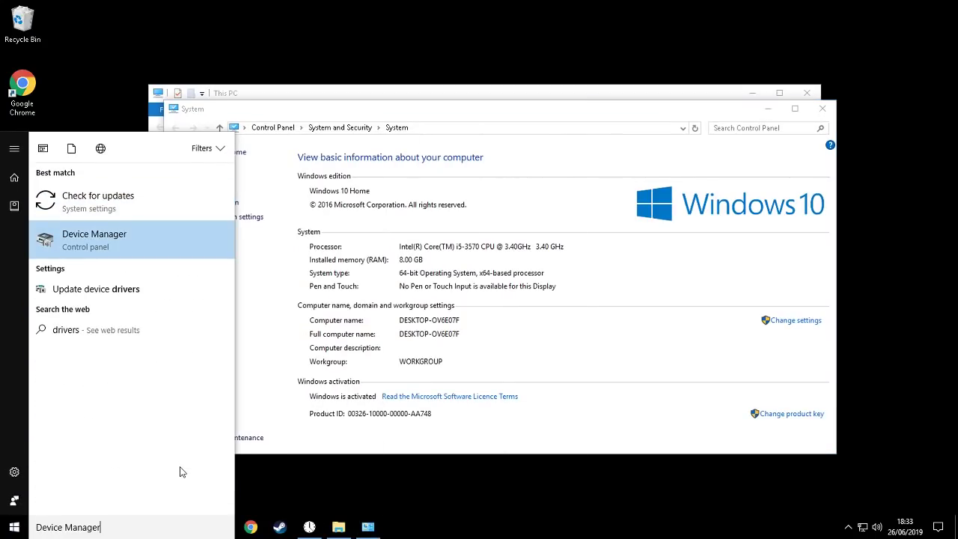
key("Return")
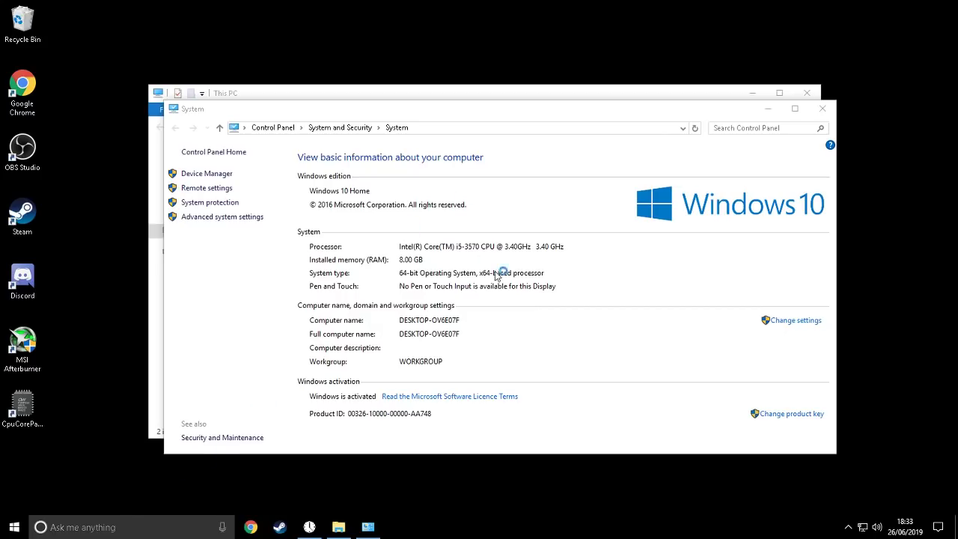
left_click(798, 91)
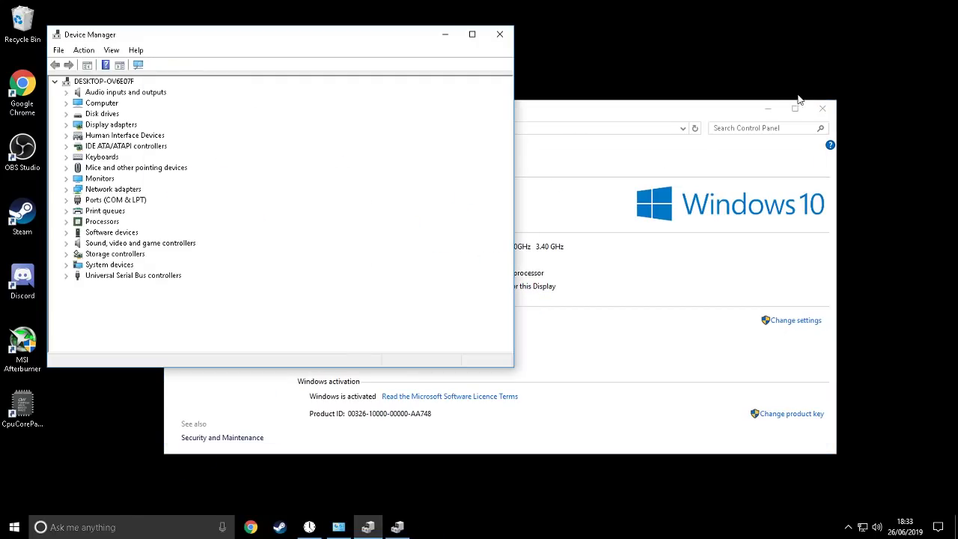
Step: Move the System window clear of Device Manager and select the graphics card under Display adapters
left_click(536, 292)
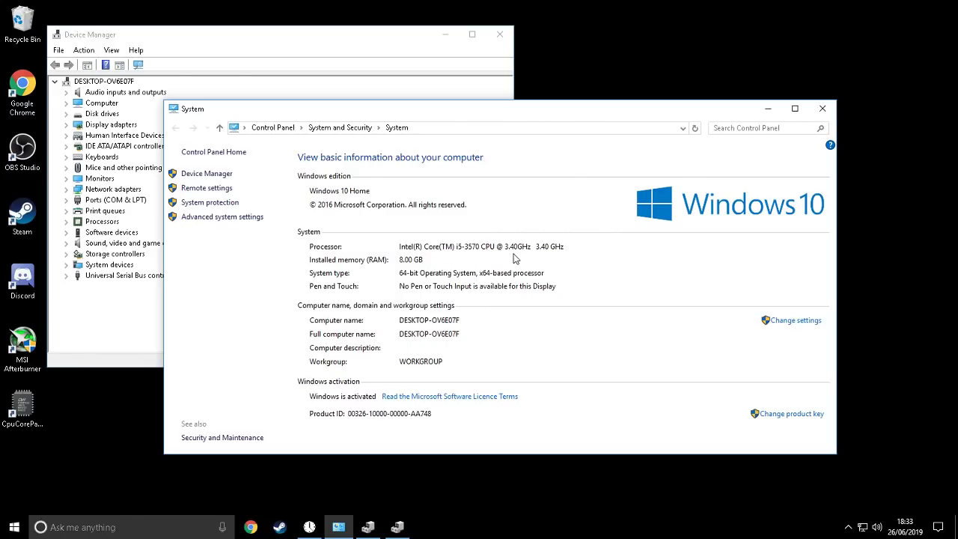
left_click_drag(521, 114, 649, 105)
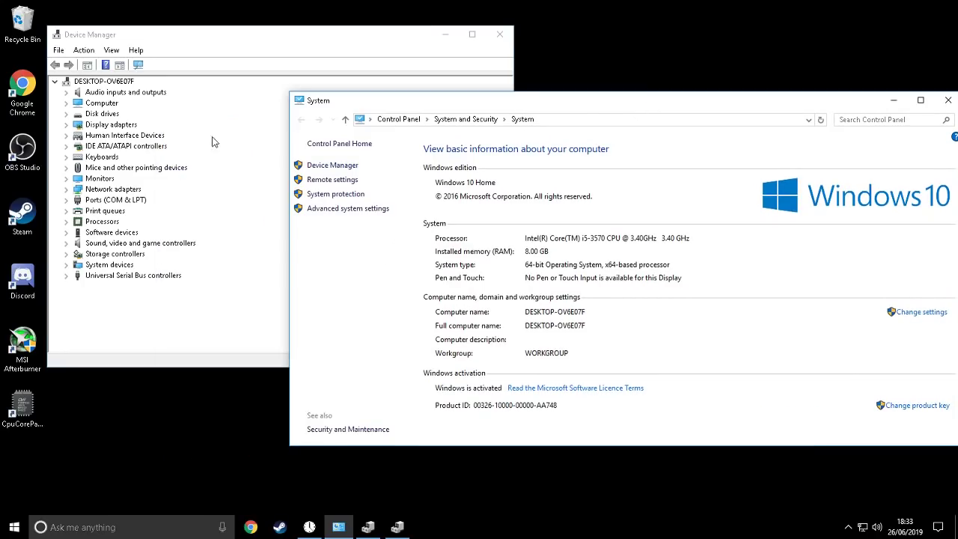
left_click(66, 125)
left_click(135, 137)
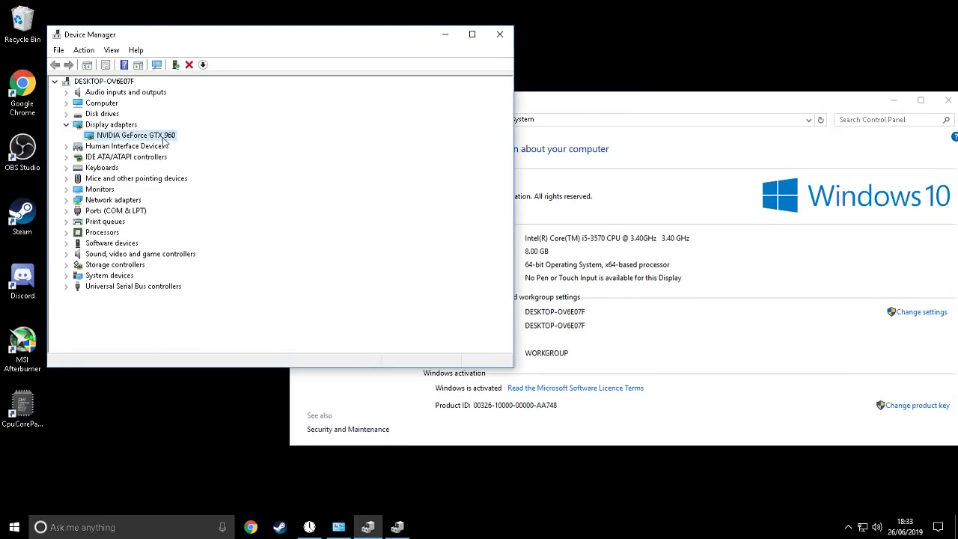
Step: Open NVIDIA Control Panel, request its System Information, and return to the System window
right_click(231, 454)
left_click(301, 398)
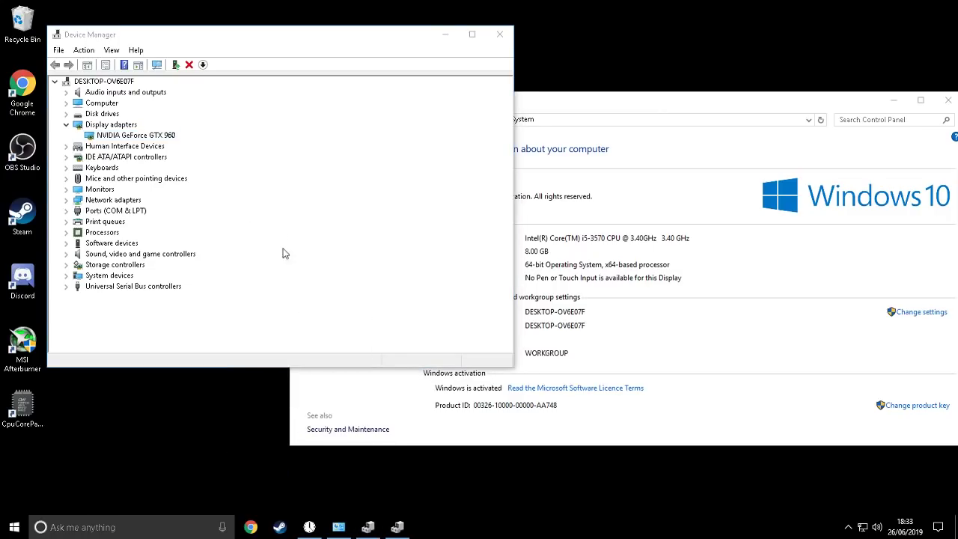
left_click_drag(313, 27, 664, 75)
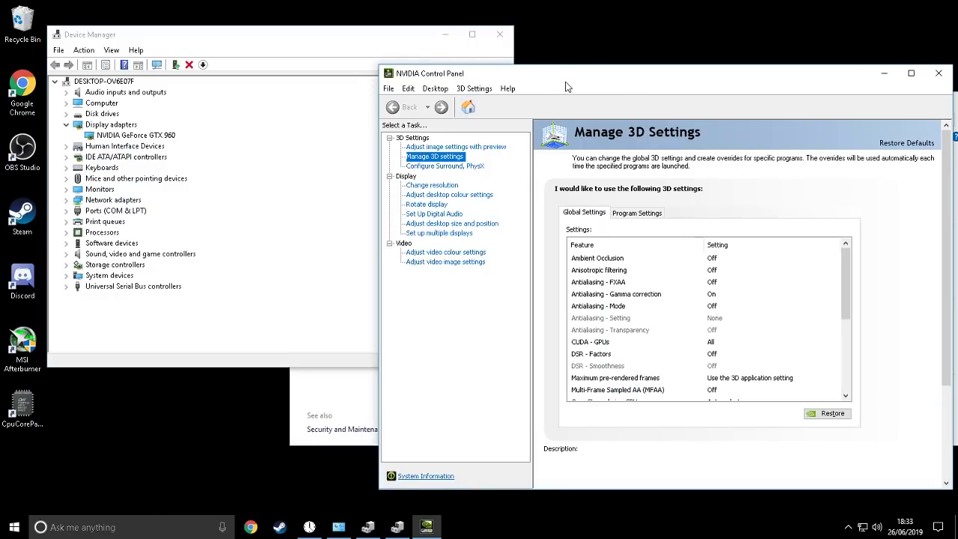
left_click(473, 88)
left_click(512, 89)
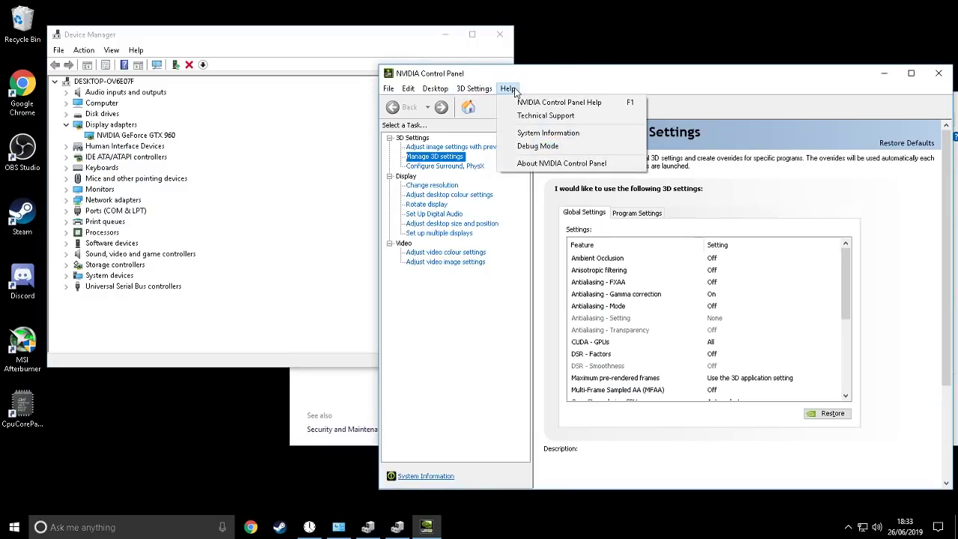
left_click(548, 133)
left_click(367, 408)
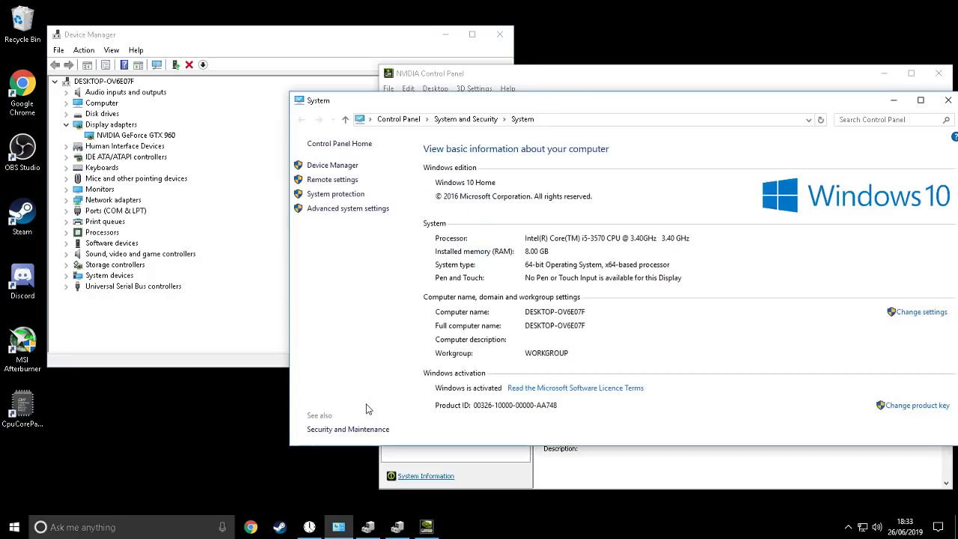
Step: Rearrange the System and Device Manager windows to uncover NVIDIA's System Information, and examine the graphics card details
left_click_drag(606, 102, 591, 13)
left_click_drag(232, 42, 216, 16)
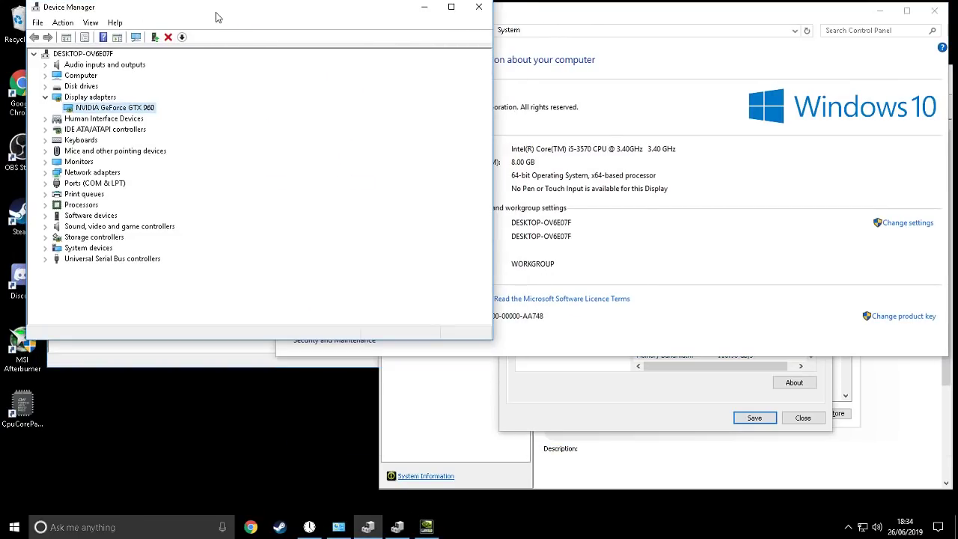
left_click(686, 422)
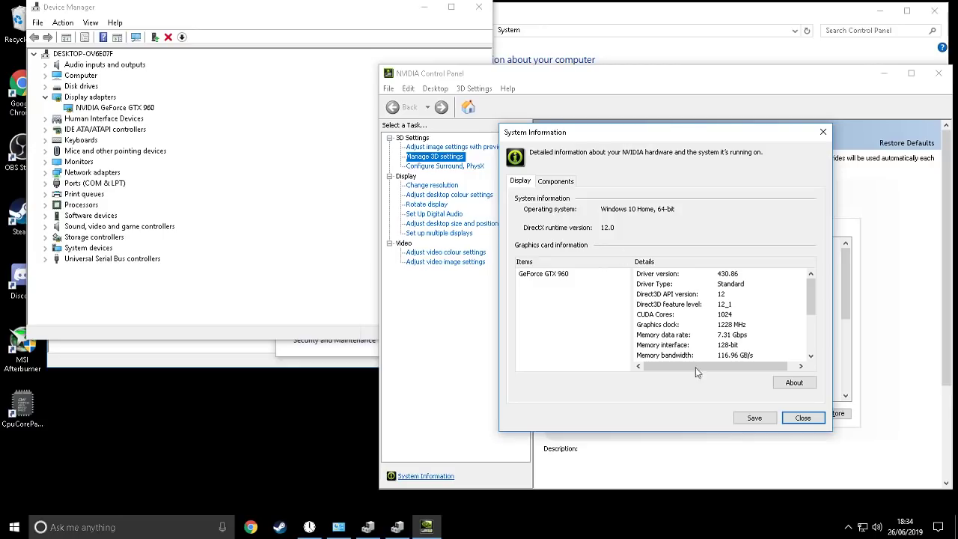
Step: Close NVIDIA's System Information, NVIDIA Control Panel, the System window and Device Manager to return to the empty desktop
left_click(802, 418)
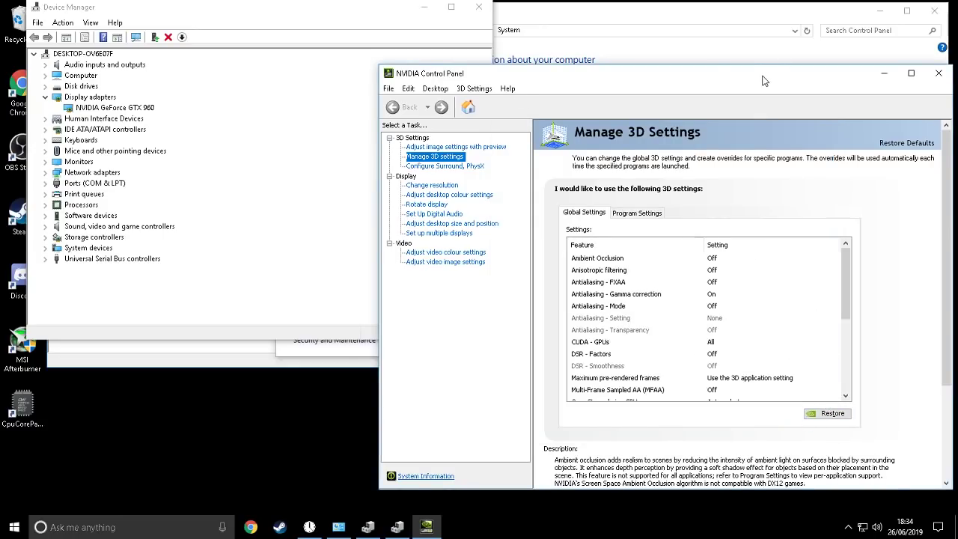
left_click(939, 73)
left_click(569, 157)
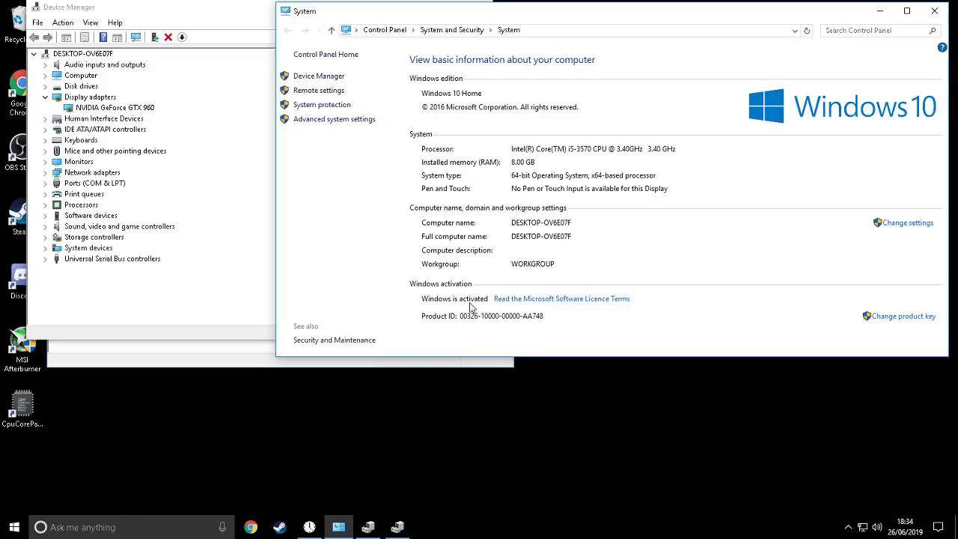
left_click(934, 10)
left_click(500, 33)
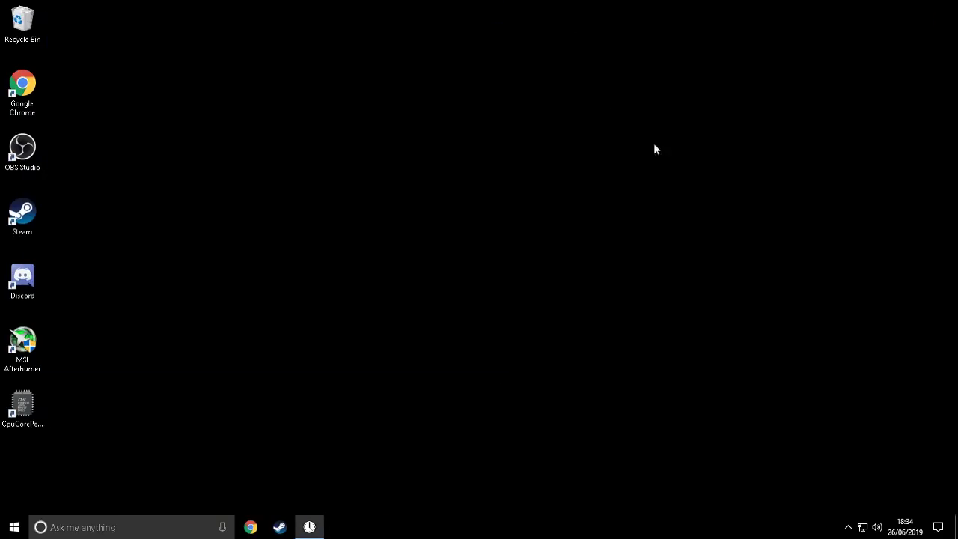
Step: Launch PLAYERUNKNOWN'S BATTLEGROUNDS through Steam's background shortcut list
left_click(848, 527)
right_click(858, 482)
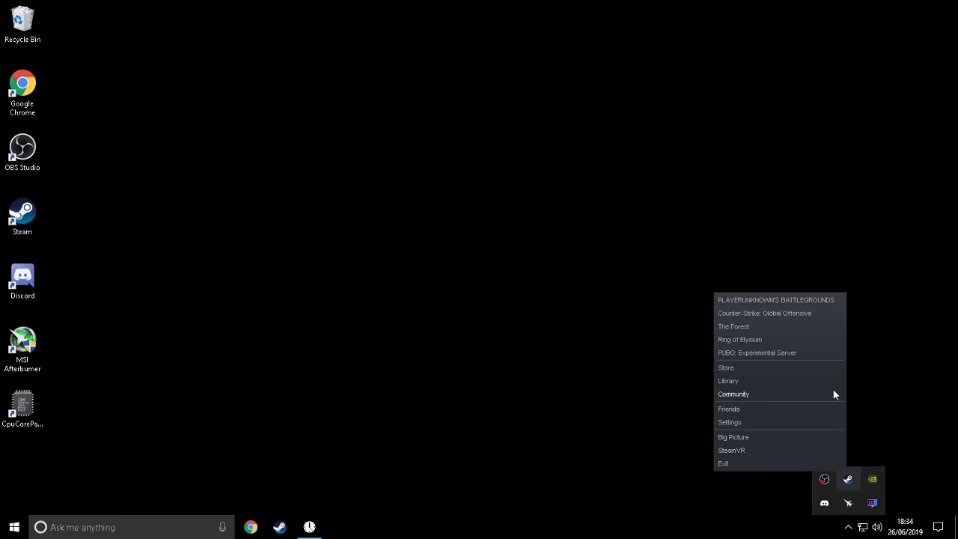
left_click(791, 299)
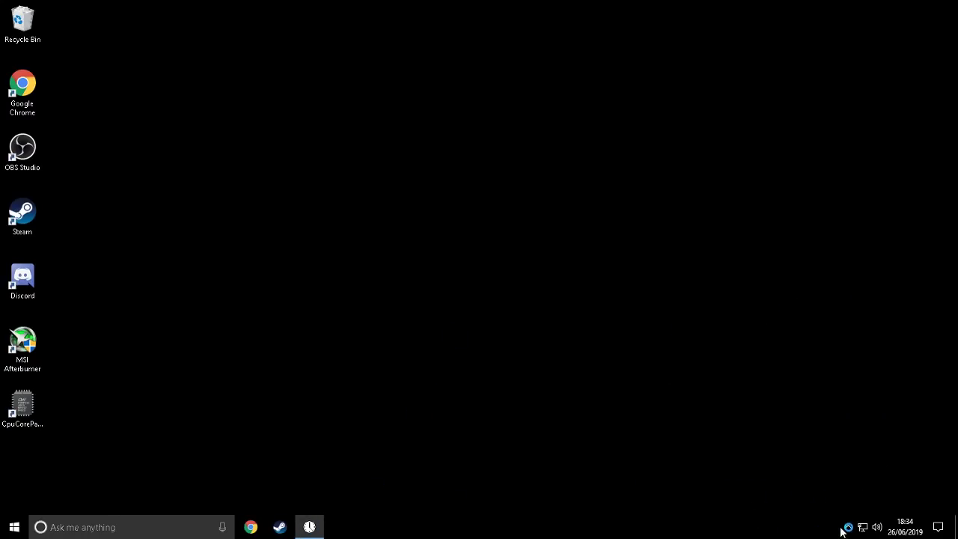
Step: Bring up the OBS window to check the running recording, and hide it again
left_click(848, 527)
left_click(825, 479)
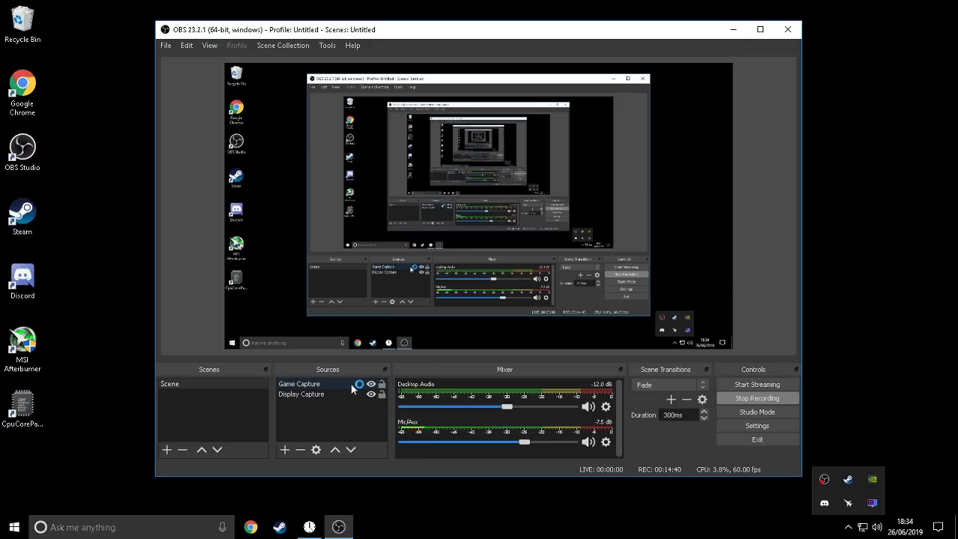
left_click(778, 469)
left_click(863, 527)
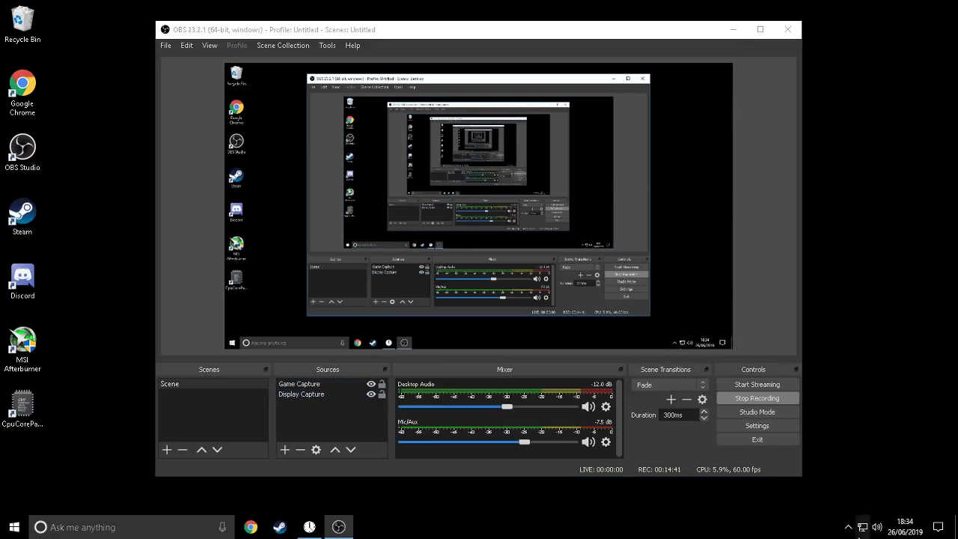
left_click(863, 527)
left_click(850, 527)
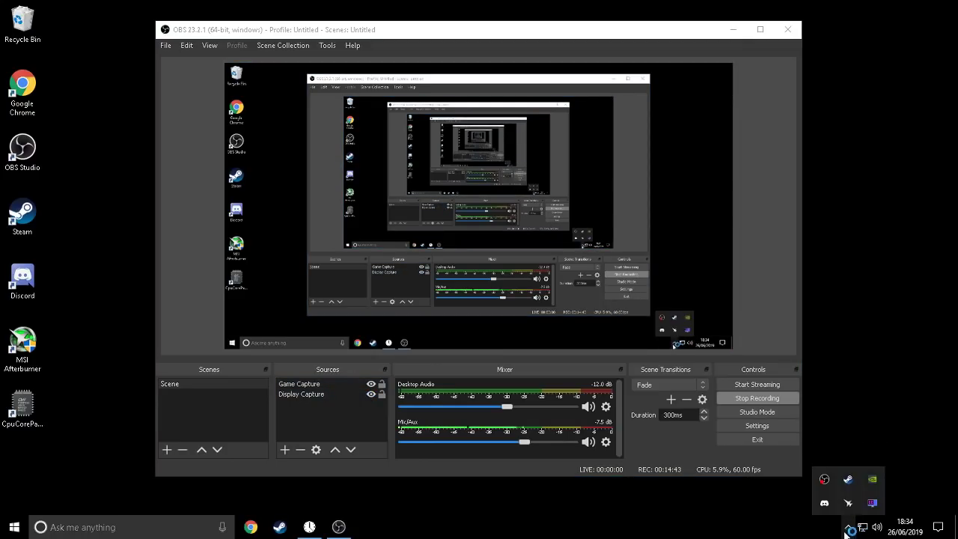
left_click(824, 480)
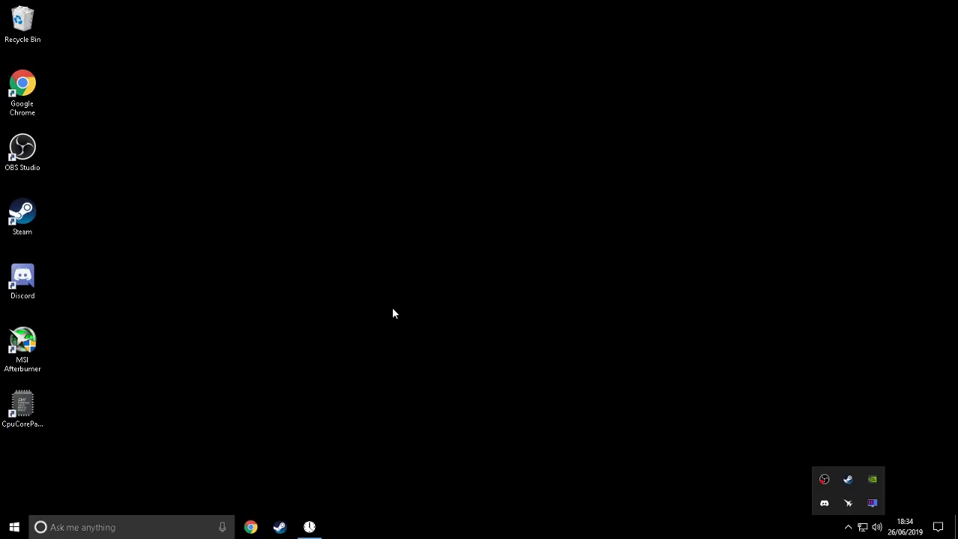
Step: Open Discord's login window, try to extend the entry in the e-mail field, and delete the stray quotation marks
left_click(847, 527)
left_click(847, 527)
left_click(824, 504)
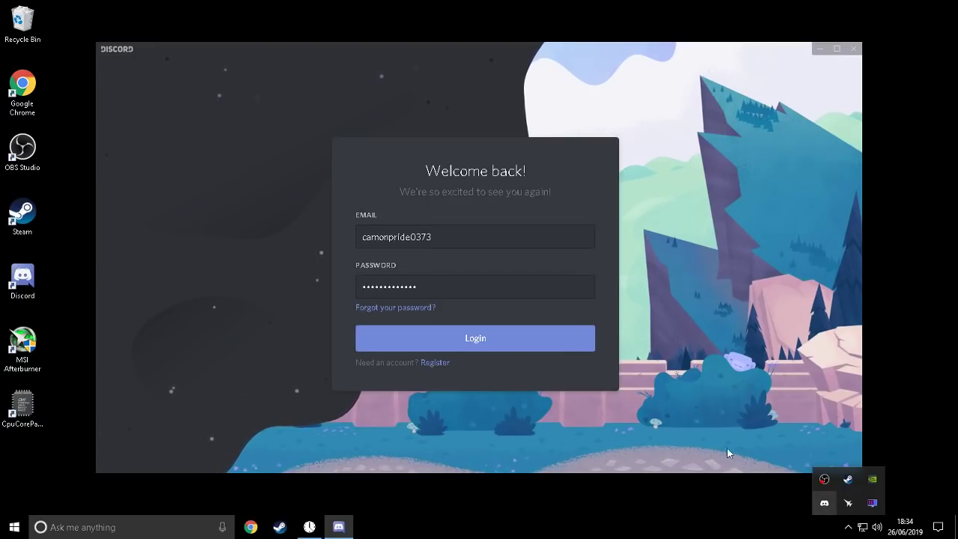
left_click(535, 244)
type("\"")
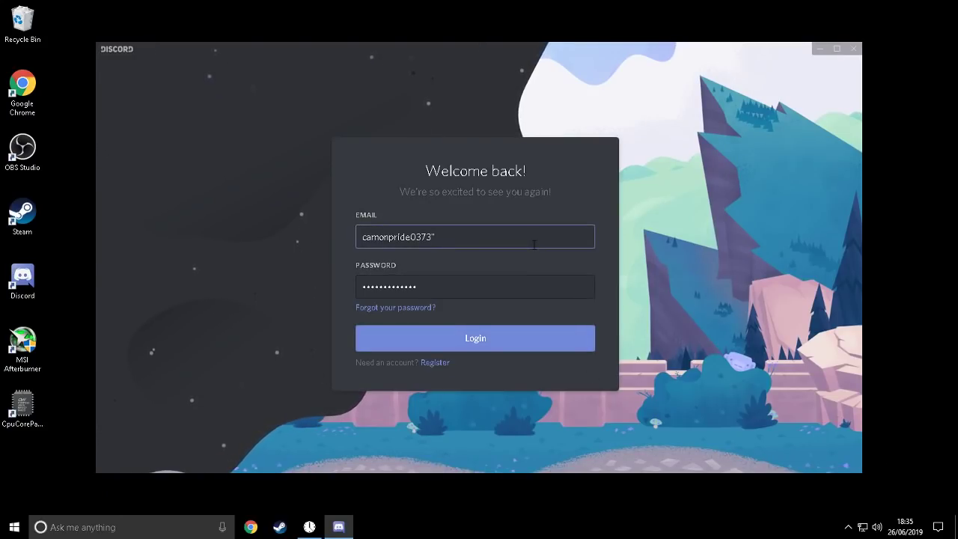
type("\"\"\"\"")
key("ctrl+a")
left_click(422, 236)
left_click_drag(432, 237, 457, 236)
key("BackSpace")
Step: Open Chrome for a brief typing test, clear the text, and close both Chrome and Discord
left_click(250, 527)
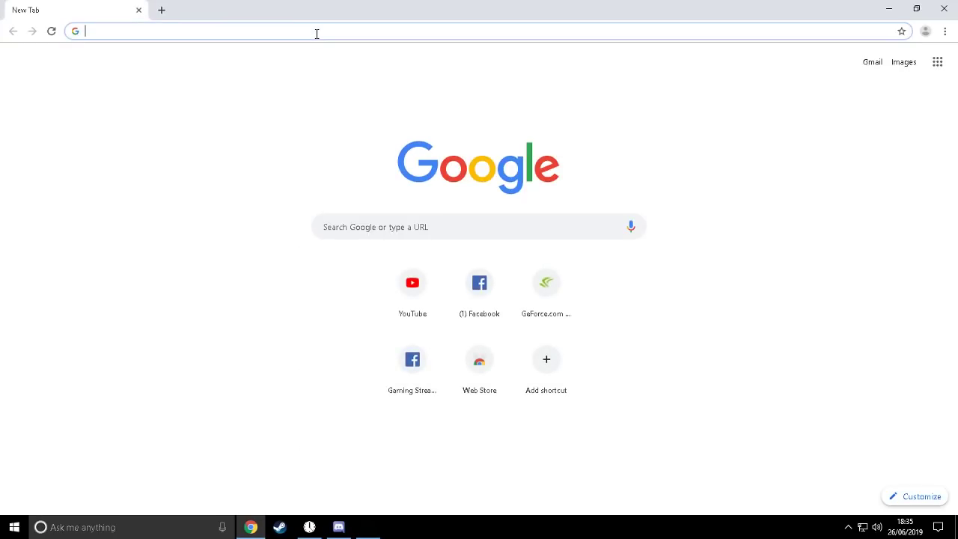
type("c")
key("BackSpace")
key("BackSpace")
left_click(944, 8)
left_click(852, 49)
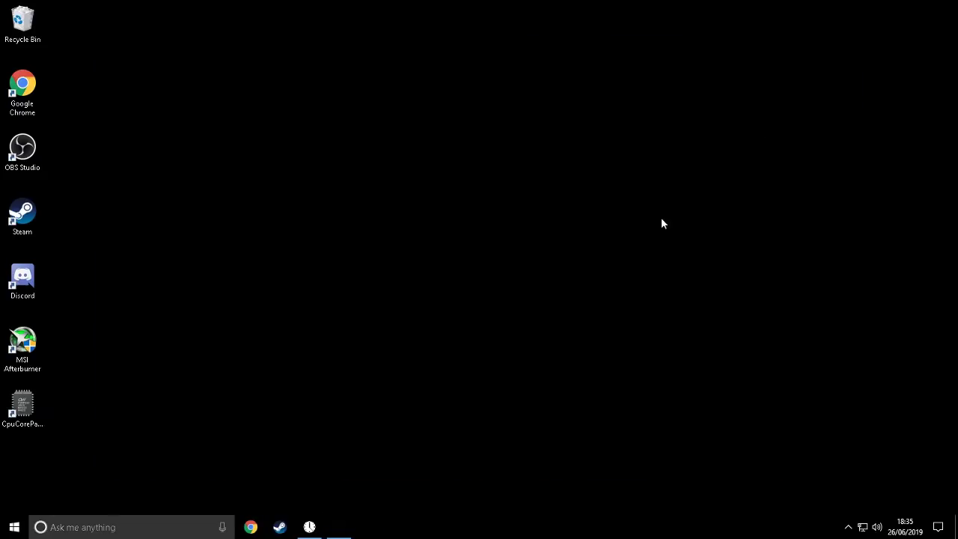
Step: Switch to the PUBG game window and join a Training Mode session from the lobby
mouse_move(345, 530)
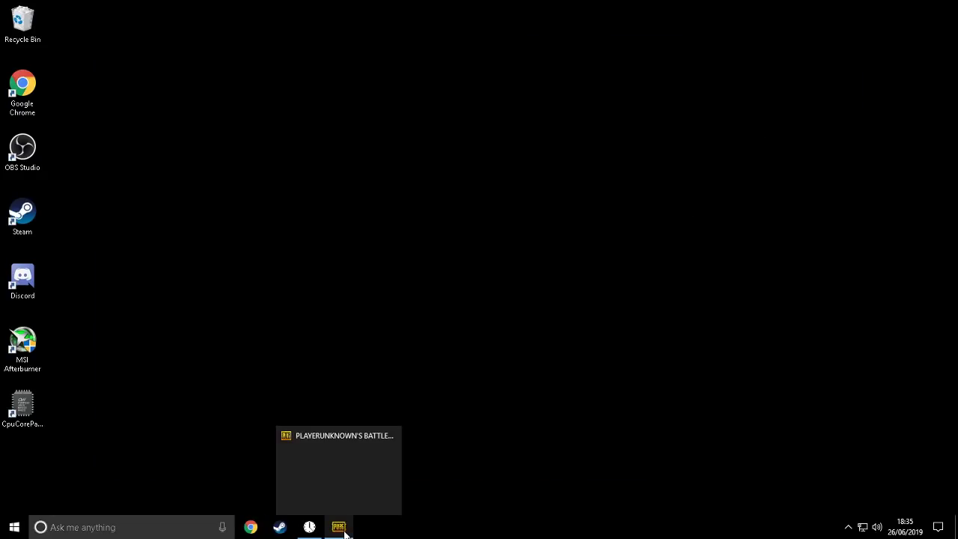
left_click(371, 458)
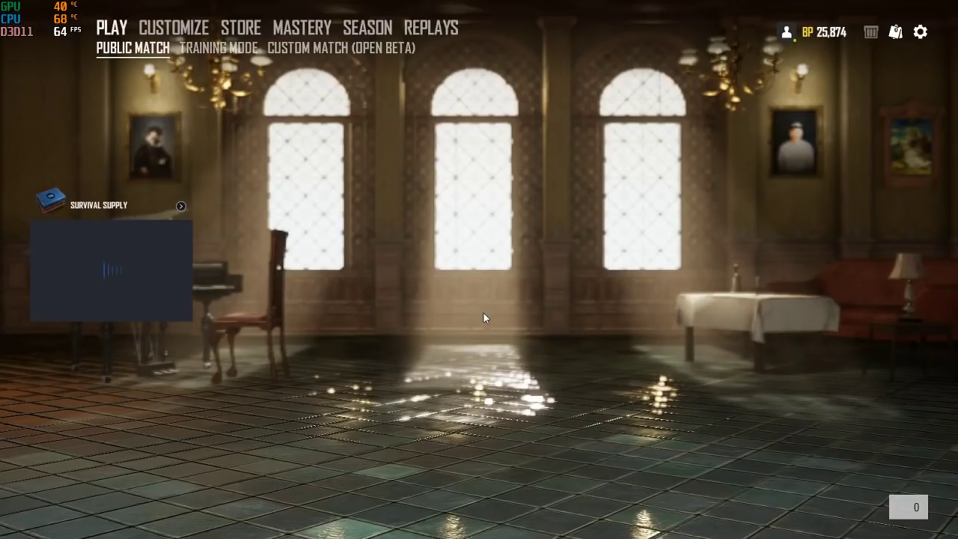
left_click(219, 48)
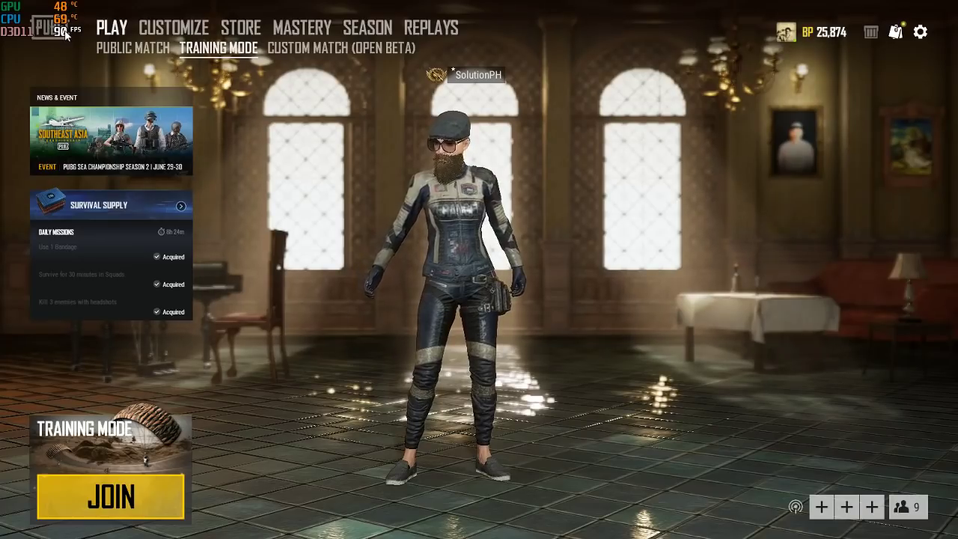
left_click(137, 496)
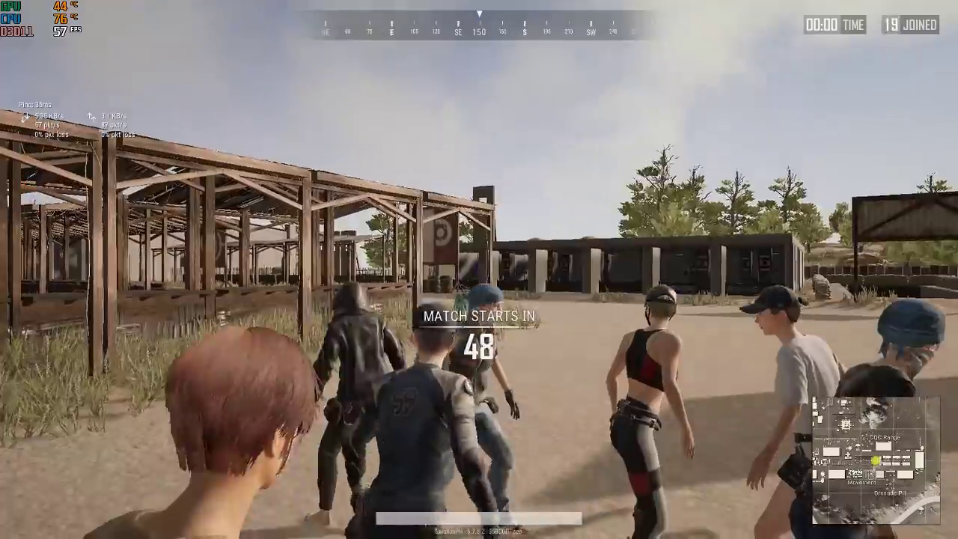
Step: Mute the game's master volume and run the character along the road beside the shooting ranges
key("w")
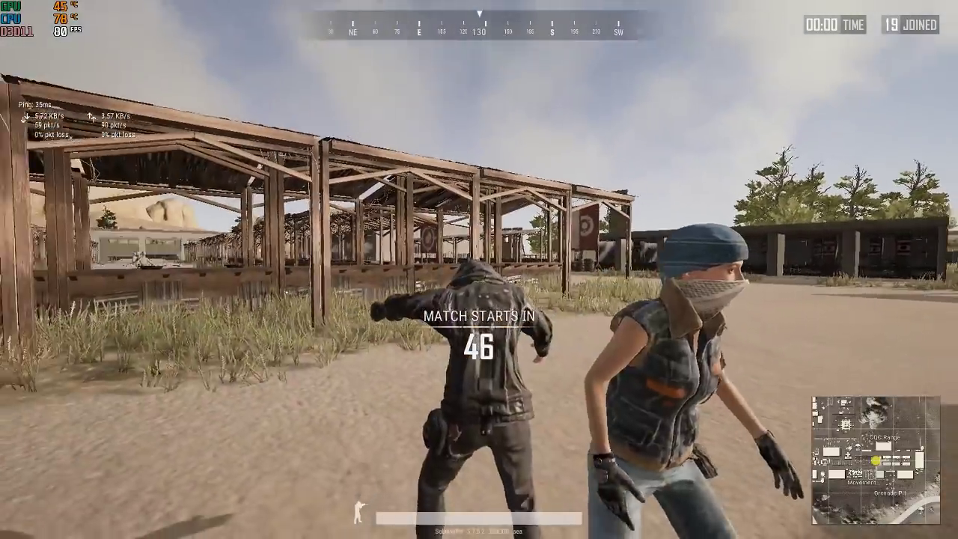
key("ctrl+m")
key("w")
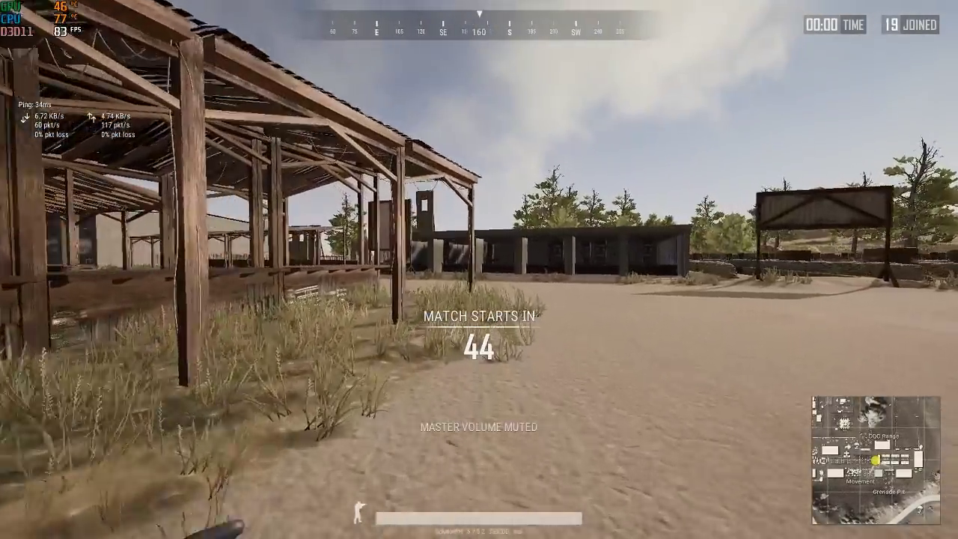
key("w")
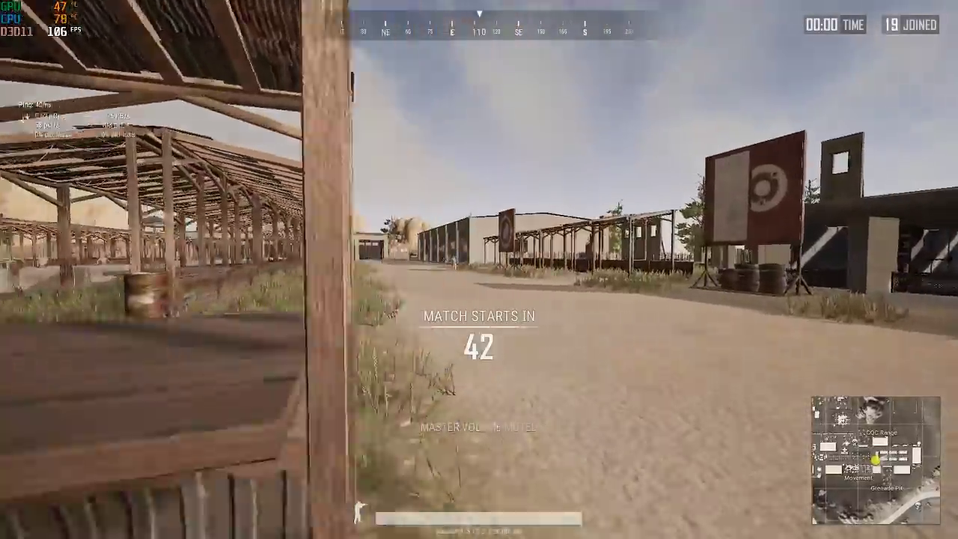
key("w")
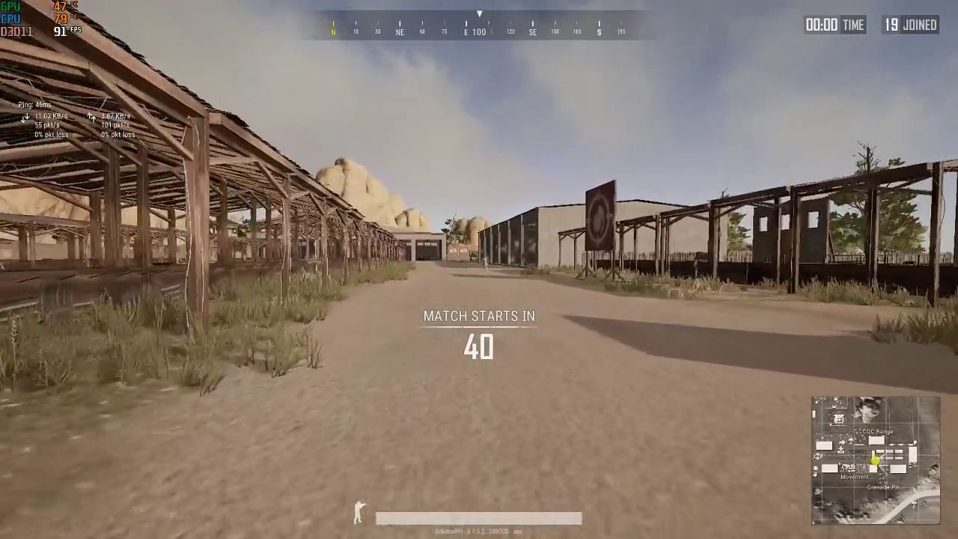